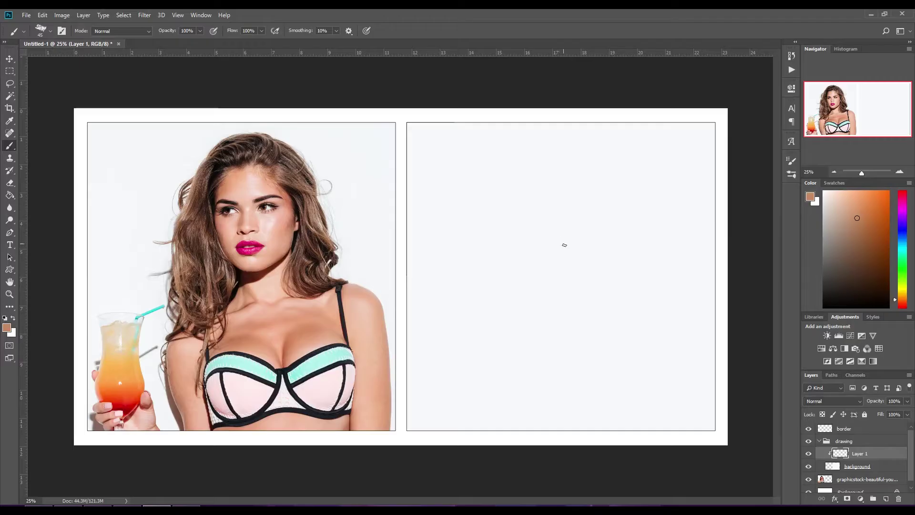
Step: Paint the skin-tone head shape and a long skin stroke down the right side
left_click_drag(566, 227, 581, 286)
left_click_drag(696, 419, 695, 317)
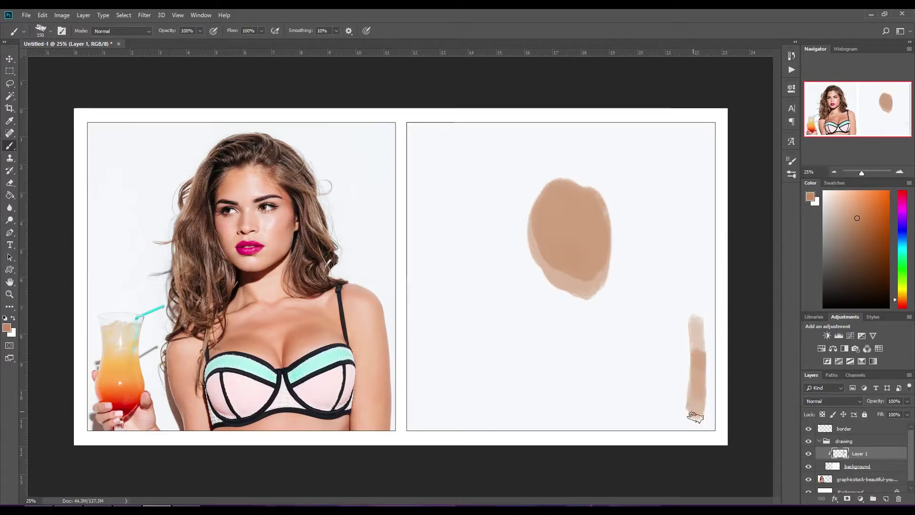
mouse_move(688, 381)
left_mouse_down()
mouse_move(698, 429)
mouse_move(701, 331)
mouse_move(607, 241)
mouse_move(565, 221)
mouse_move(613, 267)
mouse_move(628, 319)
mouse_move(686, 333)
left_mouse_up()
key("]")
key("]")
key("]")
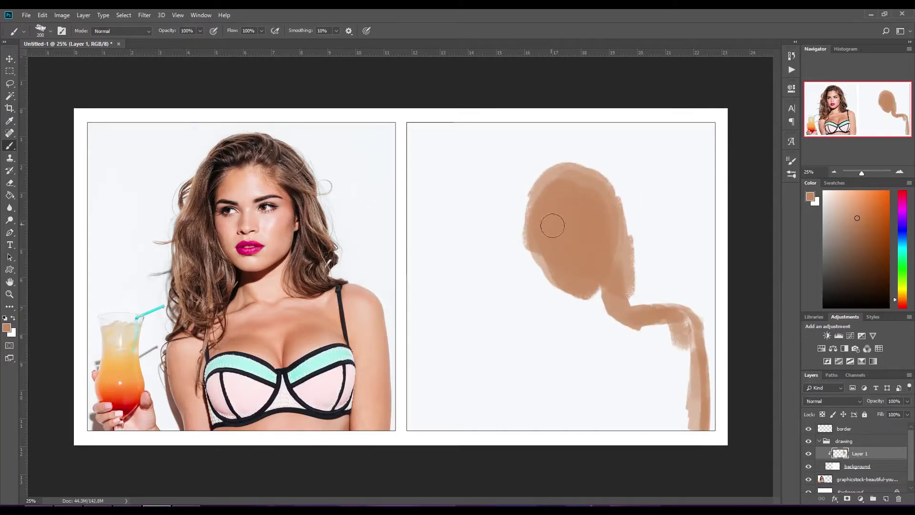
key("ctrl+z")
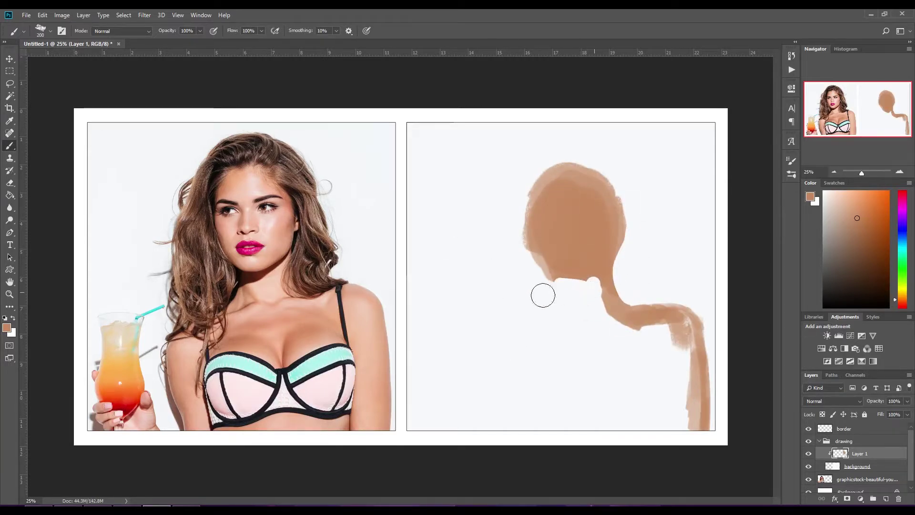
mouse_move(557, 176)
left_mouse_down()
mouse_move(573, 276)
mouse_move(572, 263)
left_mouse_up()
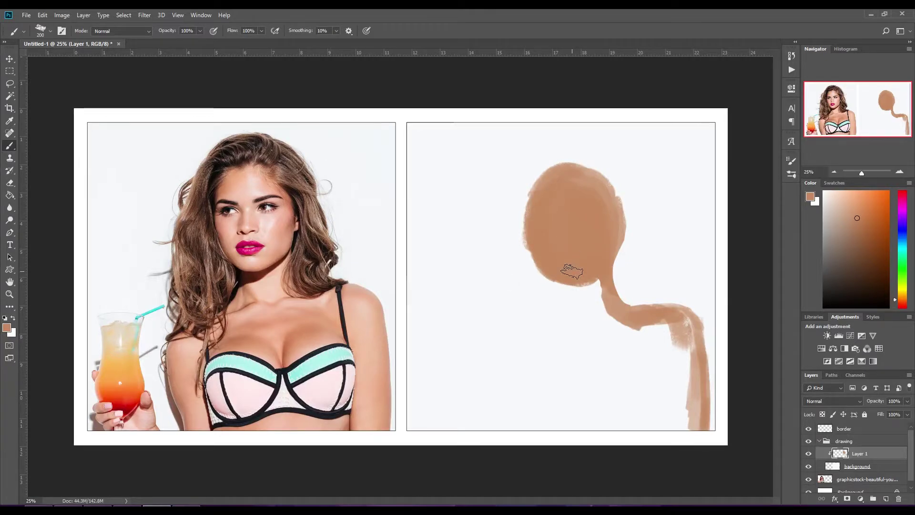
Step: Block in the neck, left shoulder and torso in solid skin tone
left_click_drag(566, 284, 493, 355)
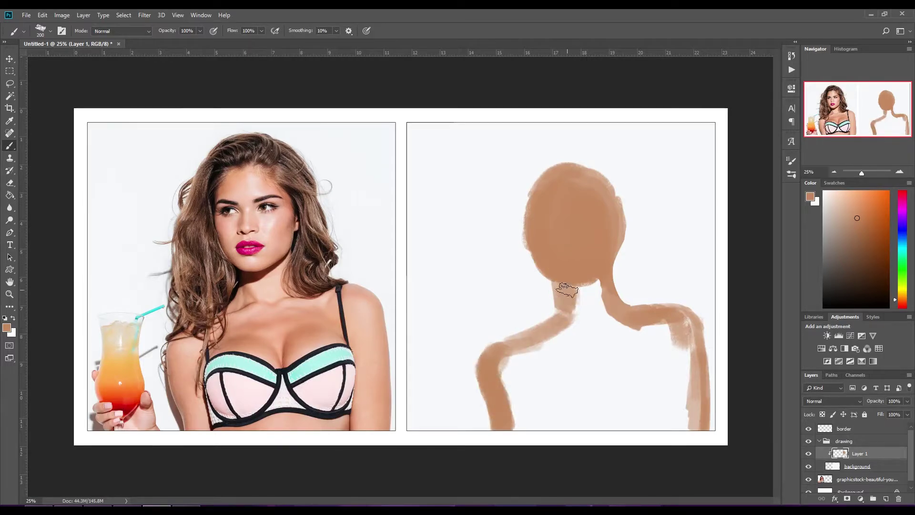
left_click_drag(566, 289, 496, 362)
key("bracketleft")
key("bracketleft")
key("bracketleft")
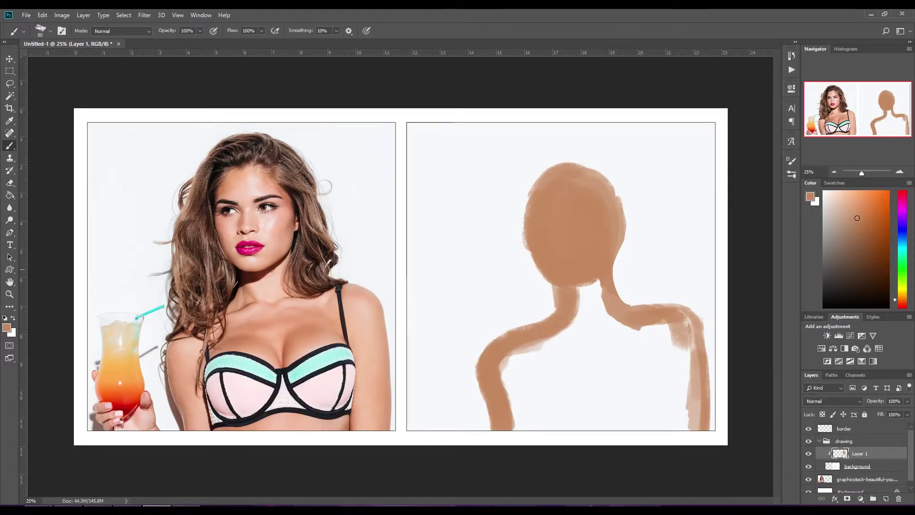
key("bracketright")
key("bracketright")
key("bracketright")
mouse_move(524, 381)
left_mouse_down()
mouse_move(591, 422)
mouse_move(598, 363)
mouse_move(582, 286)
mouse_move(537, 439)
mouse_move(664, 373)
mouse_move(516, 382)
mouse_move(596, 306)
mouse_move(636, 454)
left_mouse_up()
key("bracketleft")
key("bracketleft")
key("bracketleft")
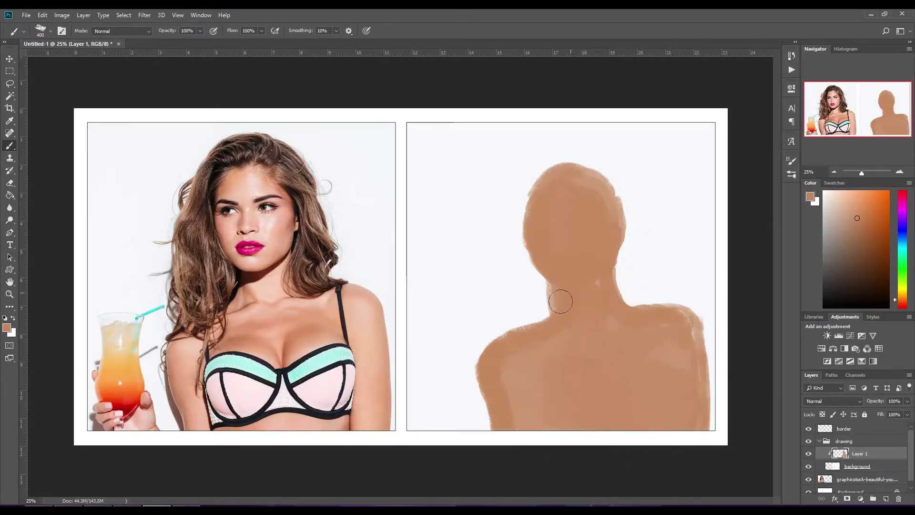
Step: Add lighter skin highlights on the neck, collarbones and between the breasts
left_click(524, 309, "alt")
key("bracketright")
key("bracketright")
key("bracketright")
mouse_move(585, 317)
left_mouse_down()
mouse_move(627, 392)
mouse_move(664, 388)
mouse_move(566, 384)
left_mouse_up()
key("bracketleft")
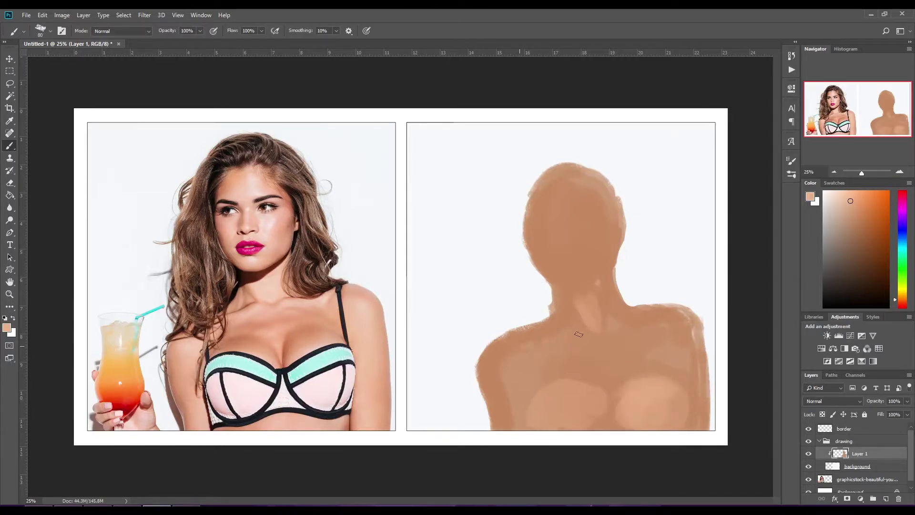
left_click_drag(552, 336, 682, 311)
left_click_drag(522, 342, 615, 339)
left_click_drag(581, 372, 617, 378)
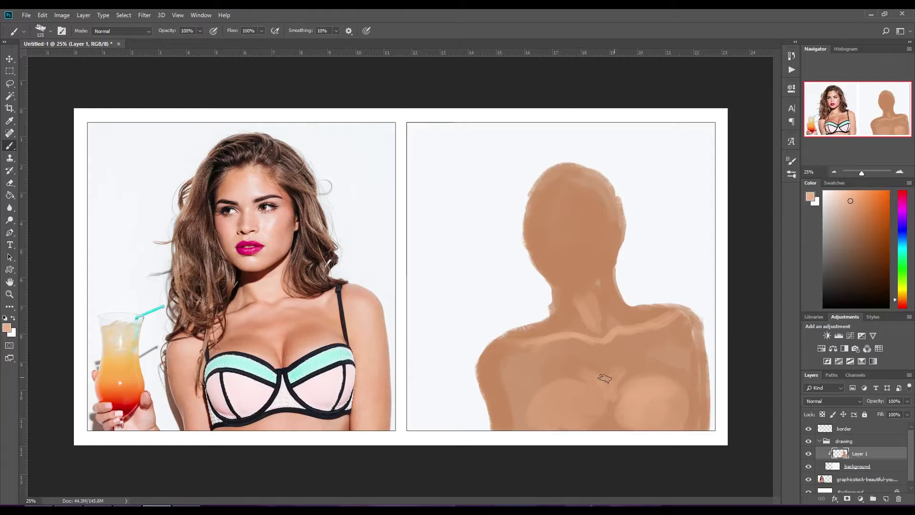
key("bracketleft")
key("bracketleft")
key("bracketleft")
Step: Lighten and smooth the face with light skin strokes on nose and cheeks
left_click_drag(564, 214, 570, 250)
key("bracketright")
key("bracketright")
key("bracketright")
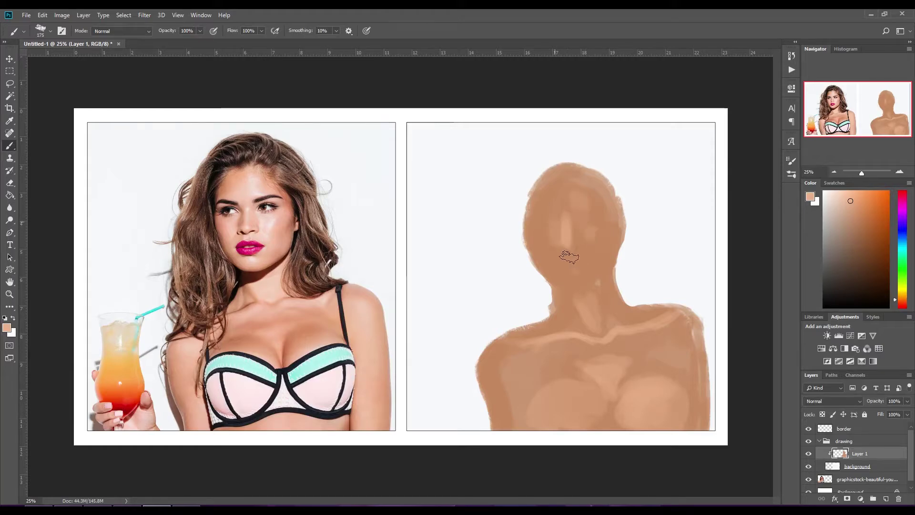
left_click_drag(586, 195, 563, 271)
mouse_move(548, 191)
left_mouse_down()
mouse_move(534, 230)
mouse_move(574, 282)
left_mouse_up()
key("bracketleft")
key("bracketleft")
key("bracketleft")
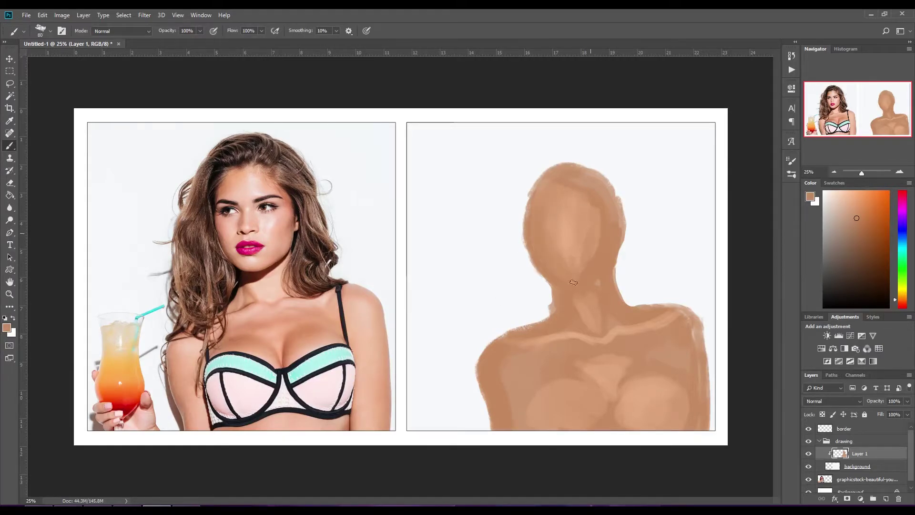
Step: Paint dark brown shadows along the jaw, under the chin, lower torso and left arm
left_click(868, 277)
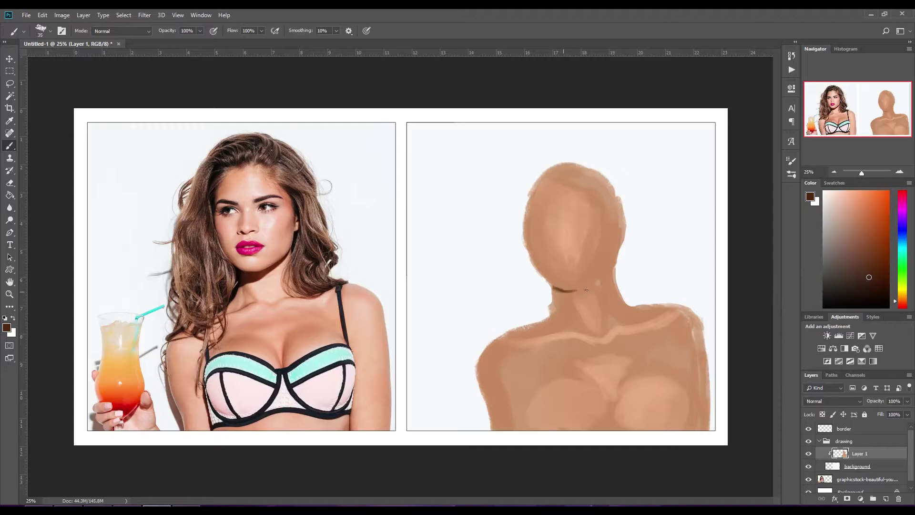
mouse_move(617, 245)
left_mouse_down()
mouse_move(598, 282)
mouse_move(553, 298)
left_mouse_up()
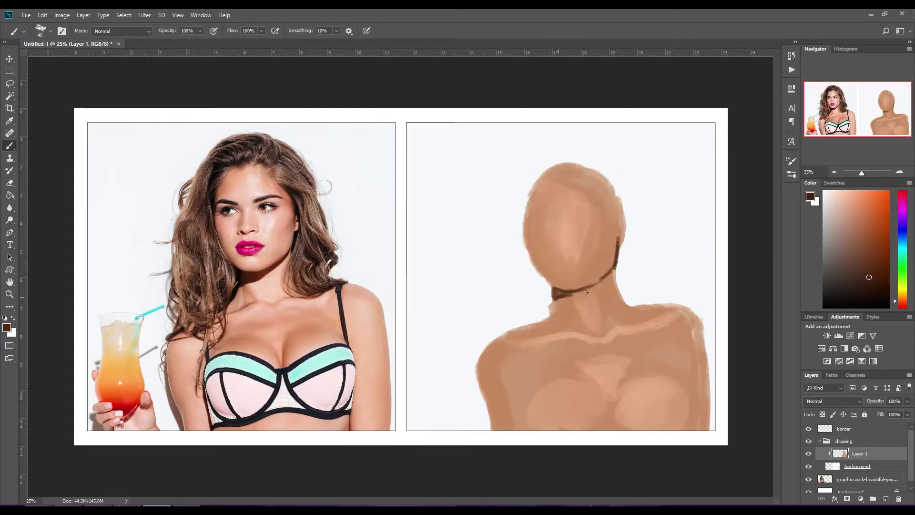
mouse_move(604, 277)
left_mouse_down()
mouse_move(554, 291)
mouse_move(601, 281)
left_mouse_up()
left_click(572, 305, "alt")
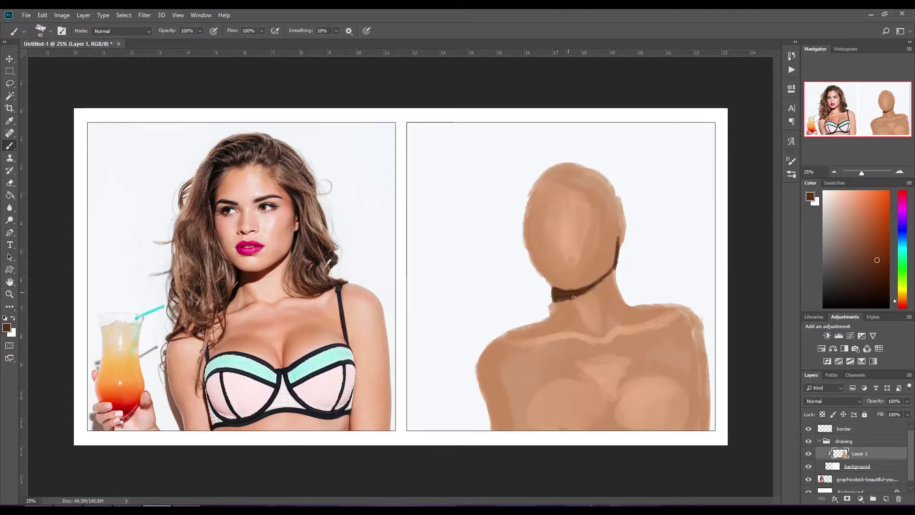
left_click(560, 284, "alt")
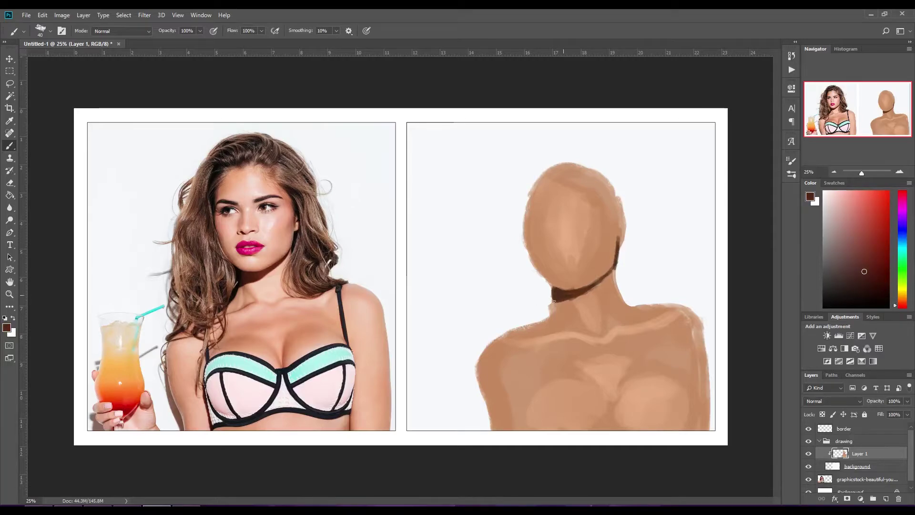
left_click(681, 410, "alt")
mouse_move(682, 414)
left_mouse_down()
mouse_move(682, 430)
mouse_move(688, 373)
left_mouse_up()
left_click_drag(514, 431, 524, 378)
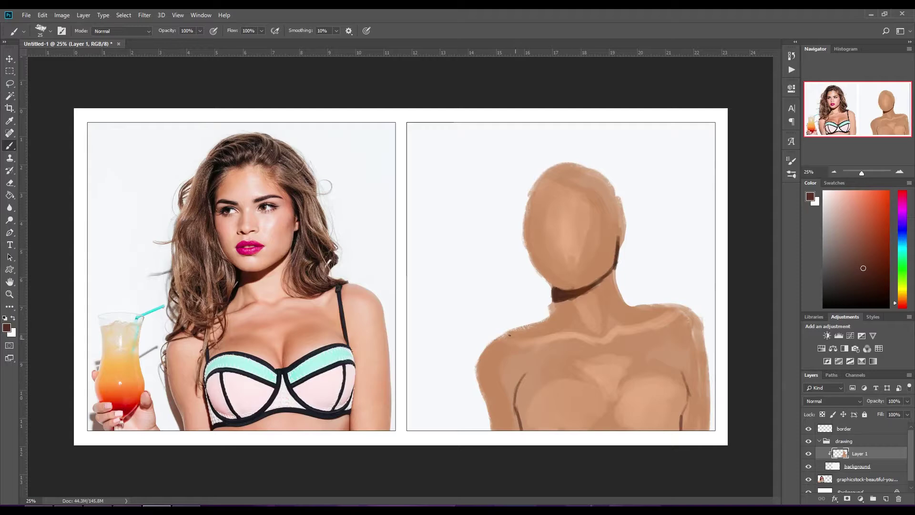
left_click_drag(558, 286, 548, 305)
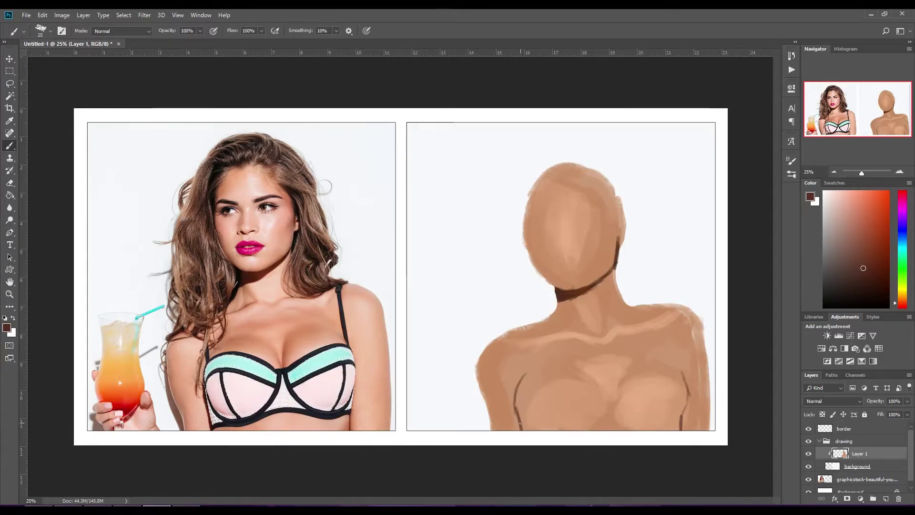
left_click(902, 228)
left_click(866, 288)
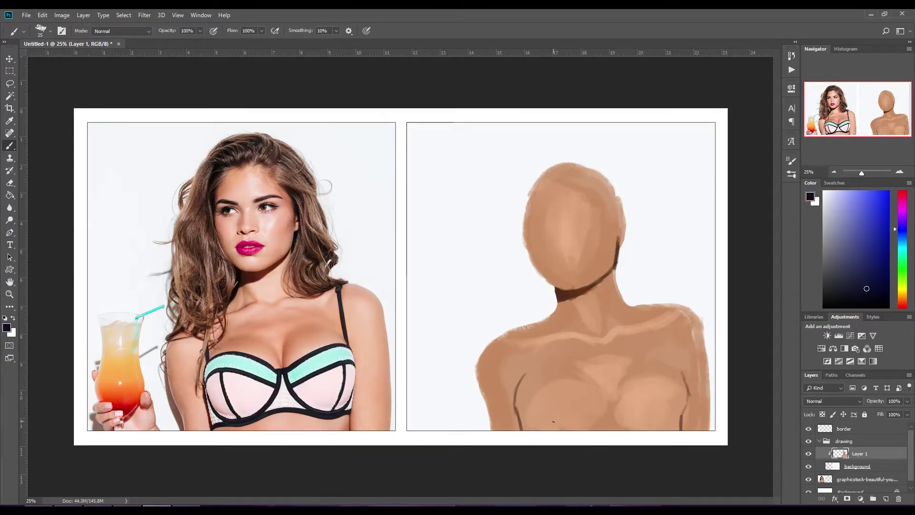
Step: Draw a thick dark line under the breasts and trim its ends with skin tone
left_click_drag(553, 421, 589, 406)
left_click_drag(521, 429, 561, 426)
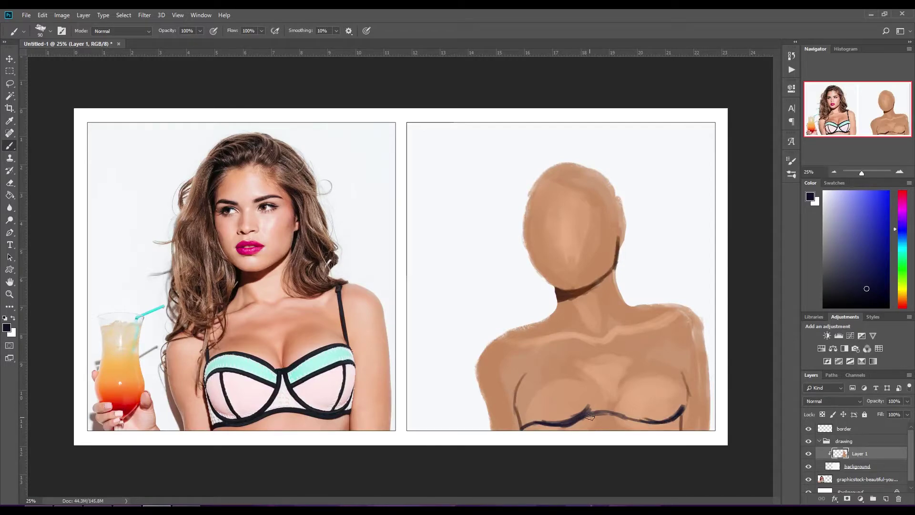
left_click_drag(535, 422, 661, 420)
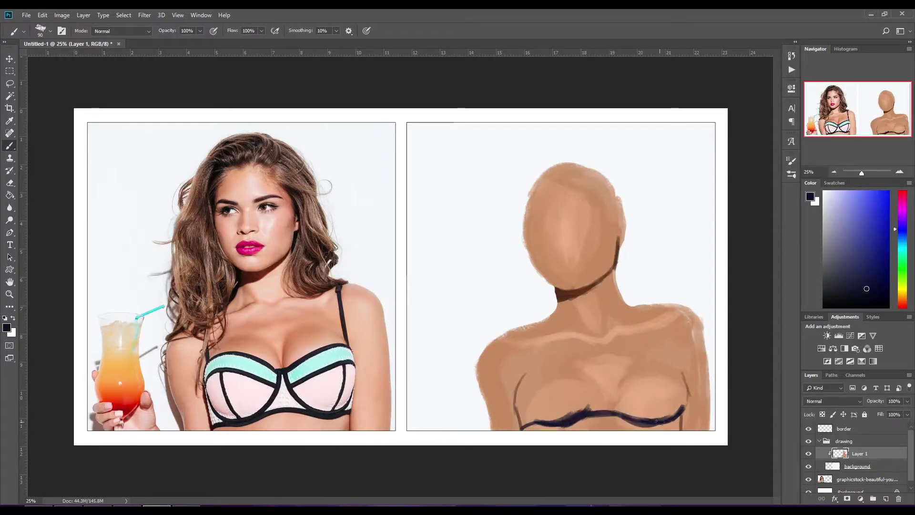
left_click(629, 427, "alt")
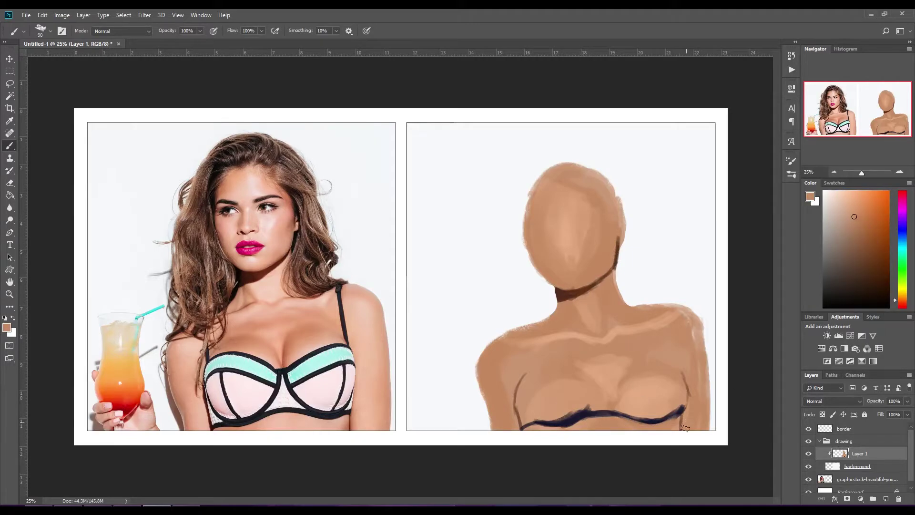
left_click_drag(684, 428, 671, 365)
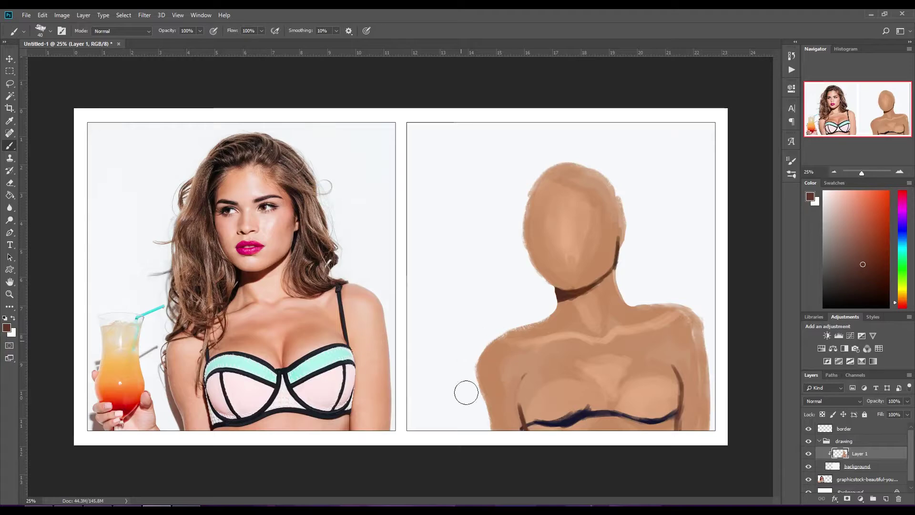
left_click_drag(480, 335, 489, 426)
Step: Outline the bikini top in dark purple: centre V, both cups and shoulder straps
left_click(857, 218)
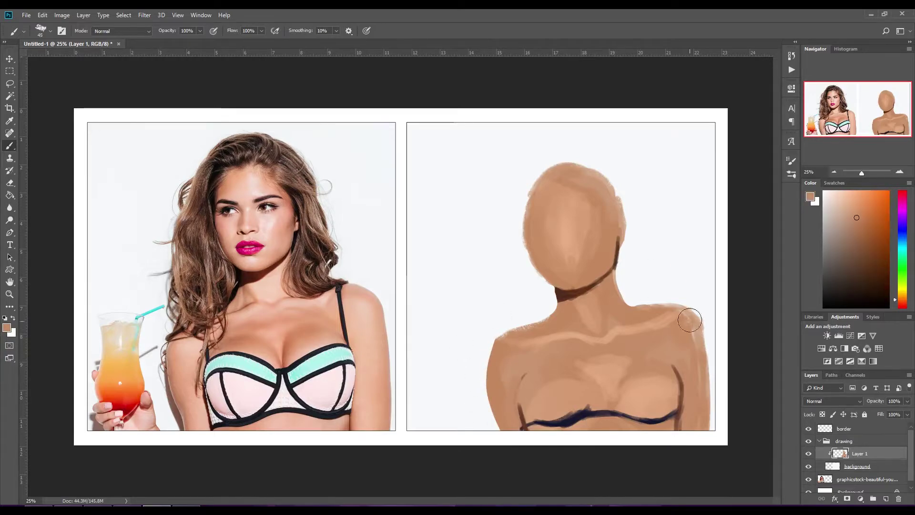
left_click(596, 415, "alt")
mouse_move(591, 414)
left_mouse_down()
mouse_move(631, 417)
mouse_move(609, 385)
left_mouse_up()
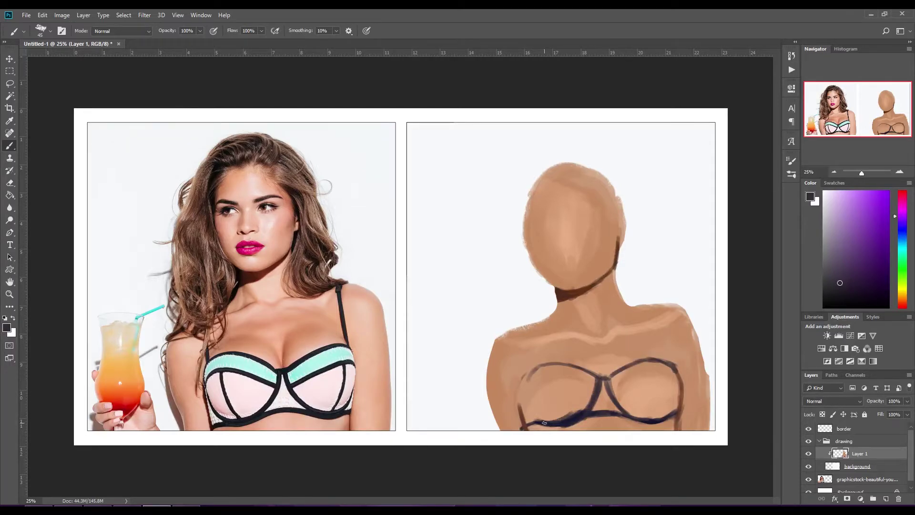
left_click_drag(530, 369, 593, 378)
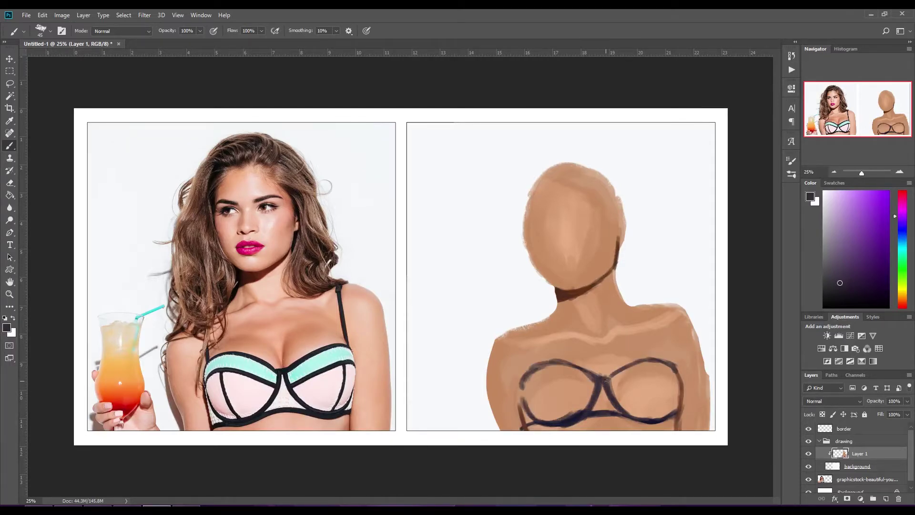
mouse_move(528, 384)
left_mouse_down()
mouse_move(565, 375)
mouse_move(680, 376)
left_mouse_up()
left_click_drag(662, 417, 672, 391)
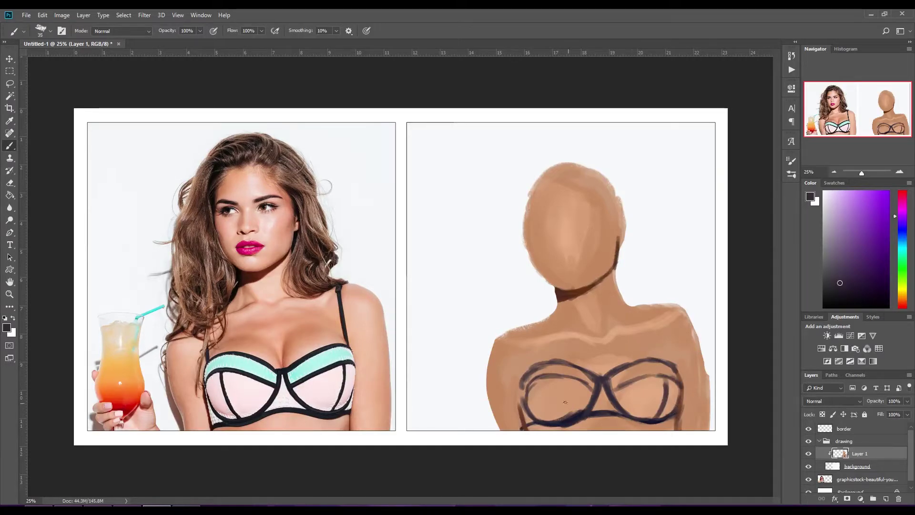
left_click_drag(557, 375, 531, 424)
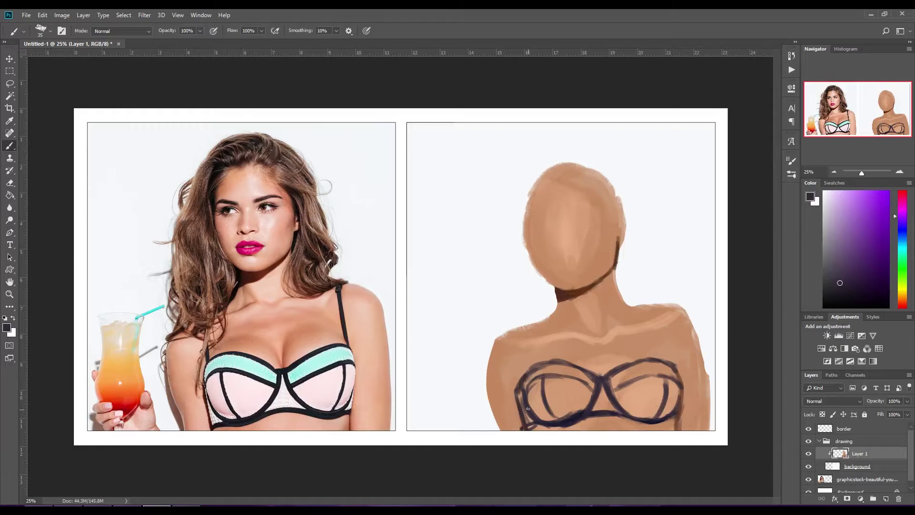
left_click_drag(528, 374, 521, 332)
left_click_drag(677, 366, 659, 304)
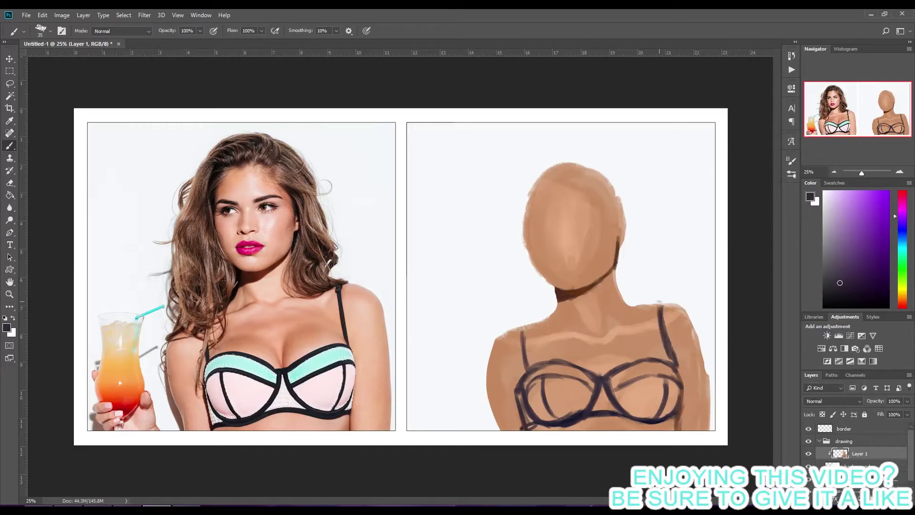
Step: Smooth the right shoulder's outer edge with sampled skin tone
left_click(678, 364, "alt")
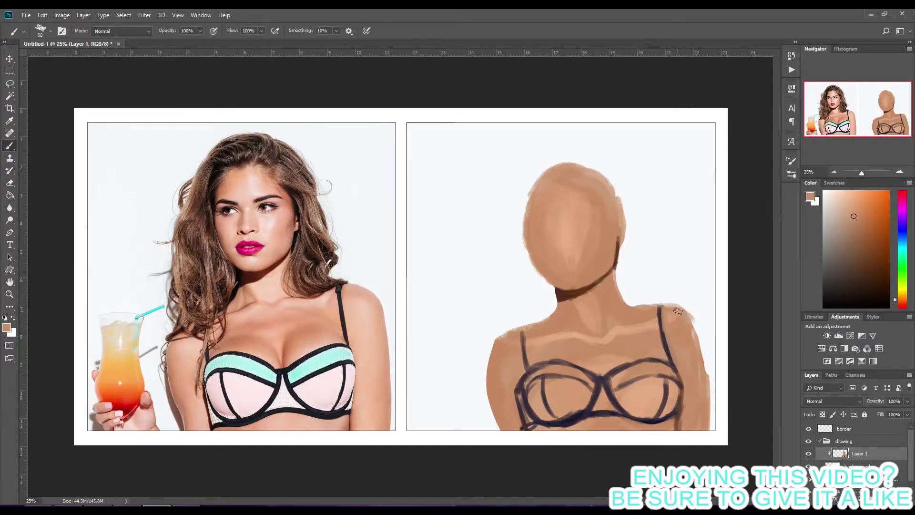
left_click_drag(677, 311, 706, 377)
left_click_drag(905, 275, 906, 195)
Step: Fill both bikini cups with light pink
left_click(842, 196)
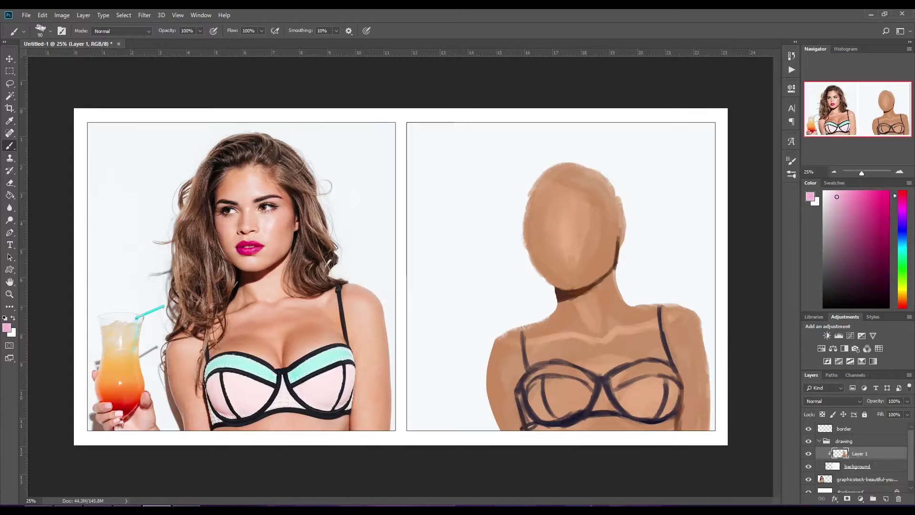
mouse_move(555, 386)
left_mouse_down()
mouse_move(565, 405)
mouse_move(559, 381)
left_mouse_up()
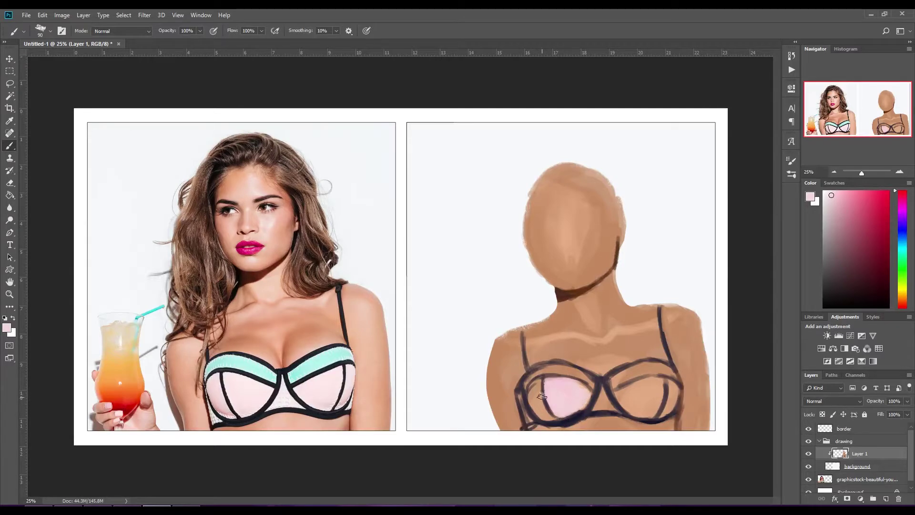
mouse_move(542, 397)
left_mouse_down()
mouse_move(544, 416)
mouse_move(553, 413)
left_mouse_up()
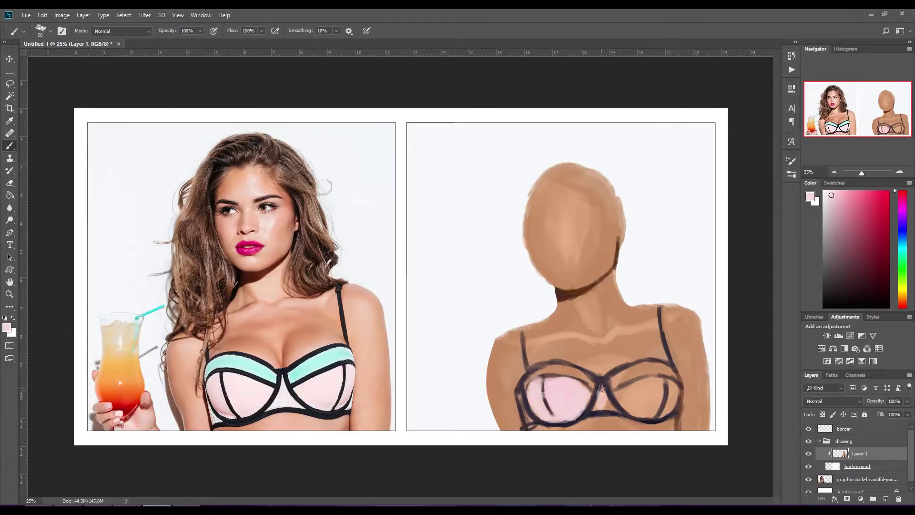
key("bracketright")
key("bracketright")
mouse_move(600, 389)
left_mouse_down()
mouse_move(612, 407)
mouse_move(643, 396)
mouse_move(634, 410)
mouse_move(638, 374)
mouse_move(672, 370)
mouse_move(619, 385)
mouse_move(660, 366)
left_mouse_up()
key("bracketleft")
key("bracketleft")
Step: Paint a mint band along the top of the cups
left_click(324, 363, "alt")
key("bracketright")
key("bracketright")
key("bracketright")
mouse_move(559, 380)
left_mouse_down()
mouse_move(594, 376)
mouse_move(524, 376)
mouse_move(521, 386)
left_mouse_up()
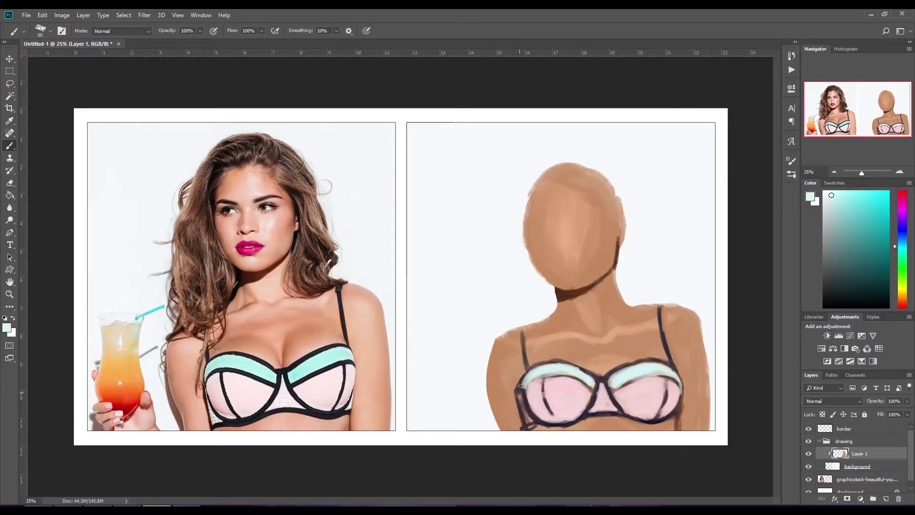
Step: Dab pink along the right cup's edge
left_click(690, 387, "alt")
left_click(596, 391, "alt")
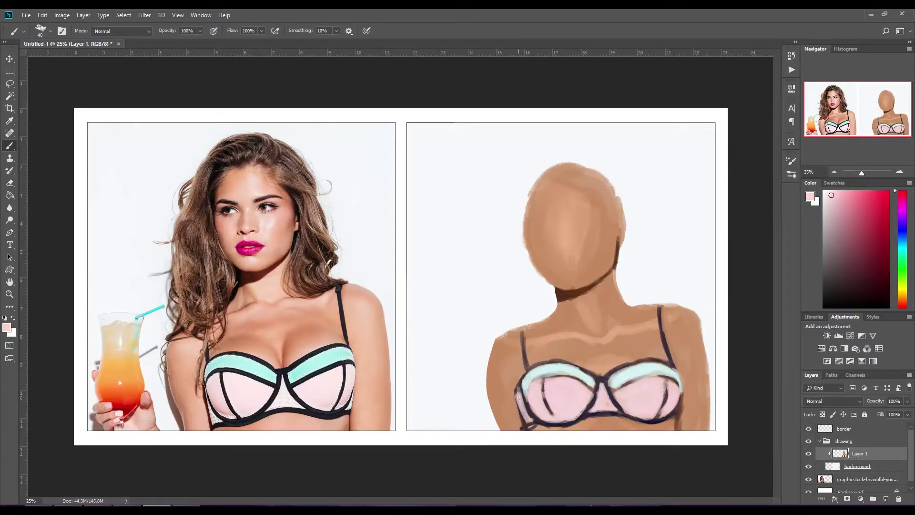
left_click_drag(679, 403, 677, 421)
Step: Retrace the cup edges, tops and inner lines in dark purple-brown
left_click(597, 383, "alt")
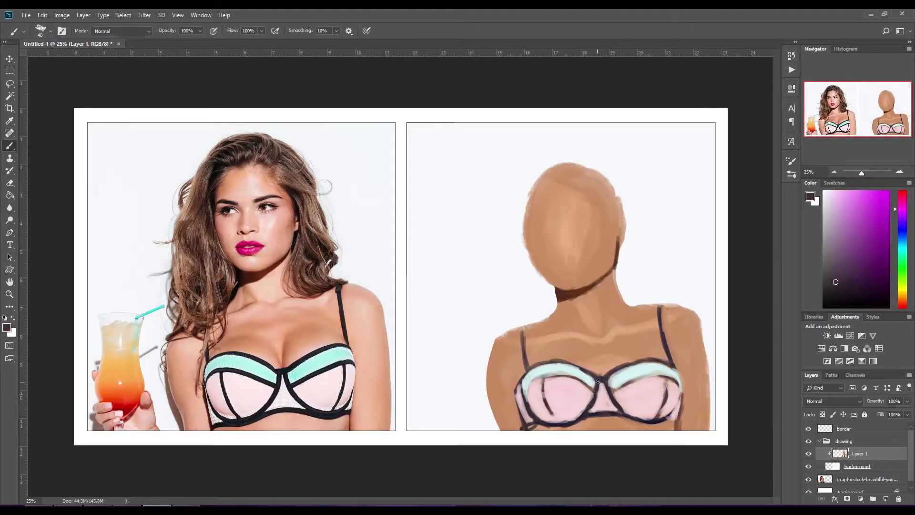
key("bracketleft")
key("bracketleft")
key("bracketleft")
key("bracketright")
key("bracketright")
key("bracketright")
left_click_drag(517, 385, 525, 424)
key("bracketright")
left_click_drag(528, 372, 521, 385)
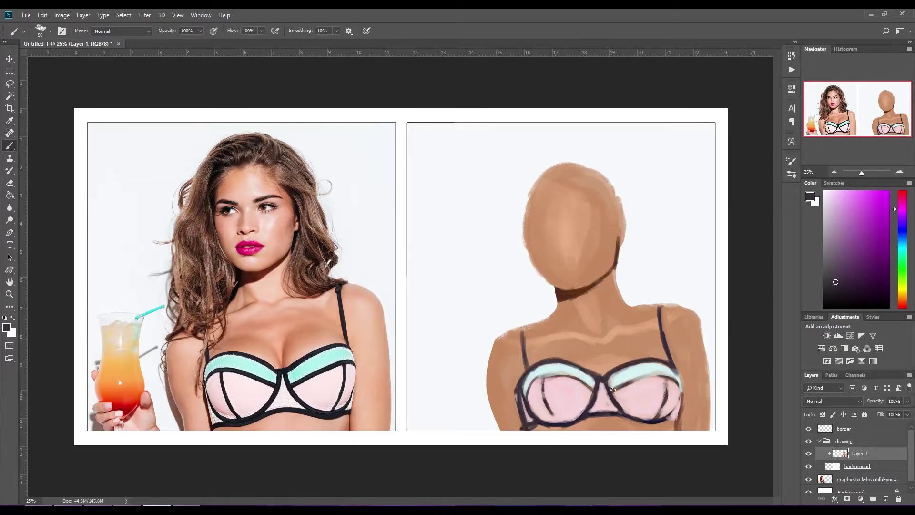
mouse_move(612, 388)
left_mouse_down()
mouse_move(674, 374)
mouse_move(529, 377)
mouse_move(555, 421)
left_mouse_up()
left_click_drag(658, 381, 667, 418)
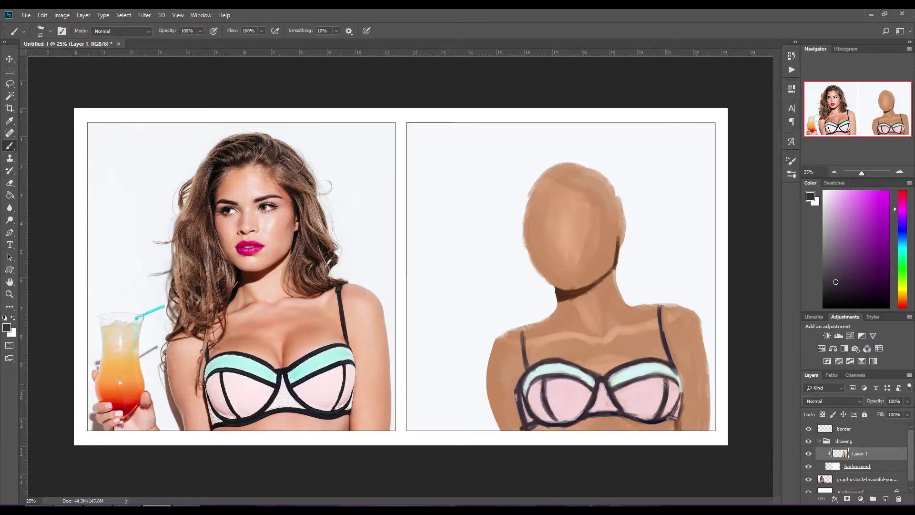
Step: Sample the dark neck shadow and shade the cleavage above the cups
left_click(500, 391, "alt")
left_click(564, 294, "alt")
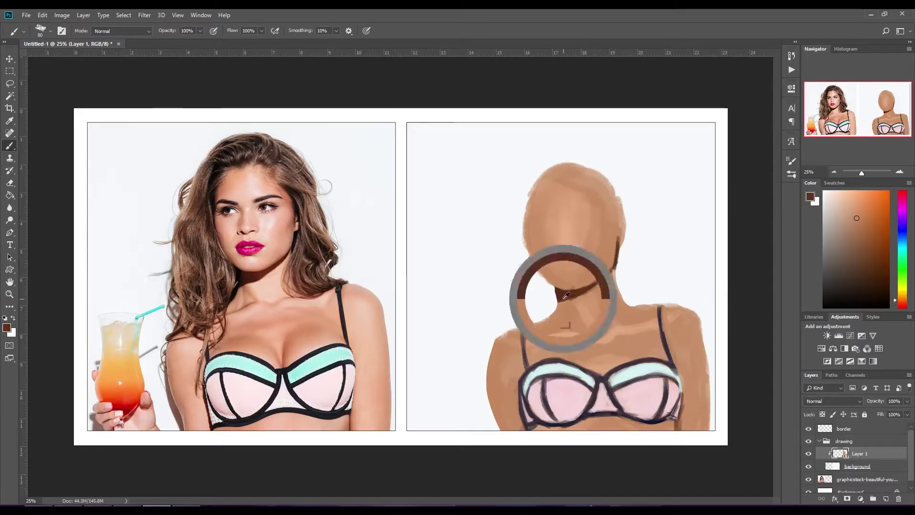
left_click_drag(522, 426, 517, 384)
key("bracketright")
key("bracketright")
key("bracketright")
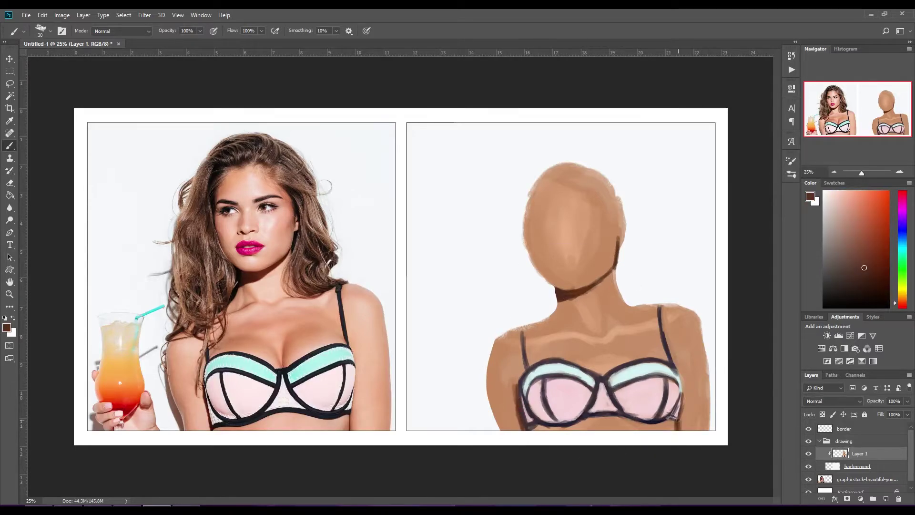
left_click(865, 233)
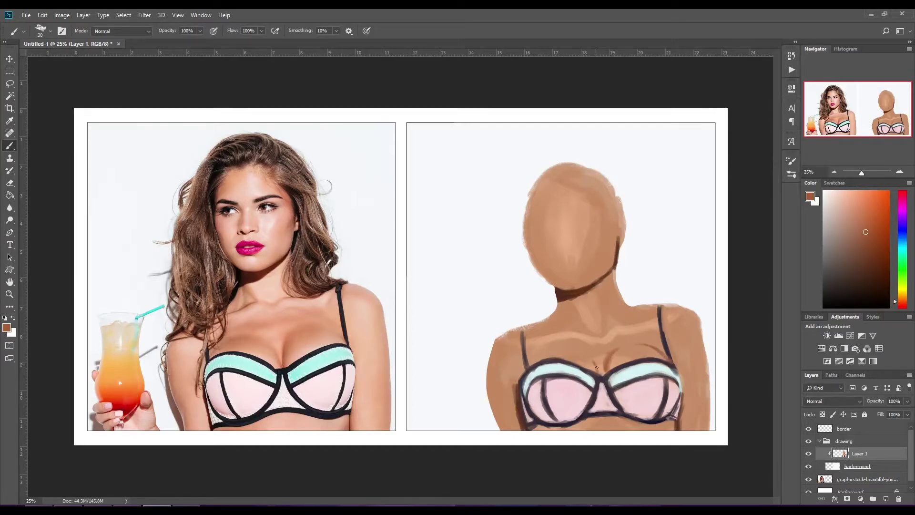
left_click_drag(590, 356, 601, 373)
Step: Outline the left shoulder in dark purple and repaint the left arm edge in skin tone
left_click(518, 376, "alt")
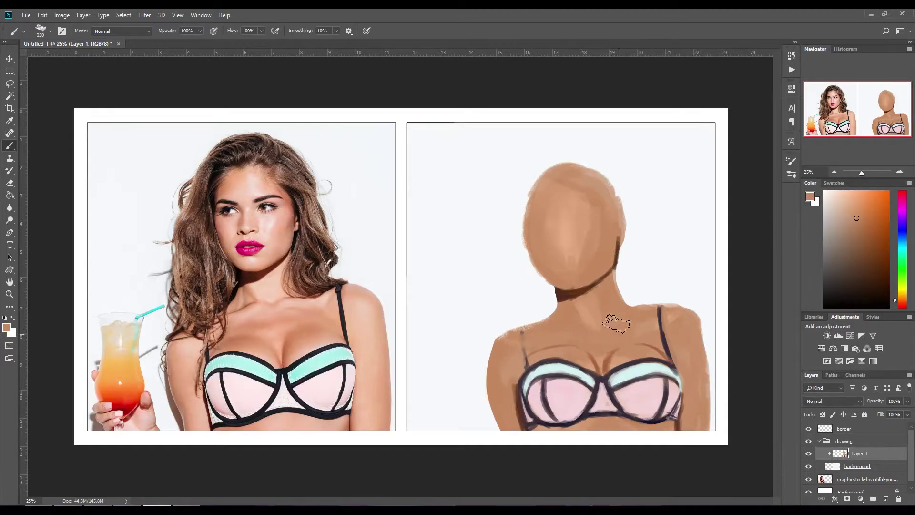
key("bracketleft")
key("bracketleft")
left_click(502, 391, "alt")
left_click_drag(521, 330, 519, 362)
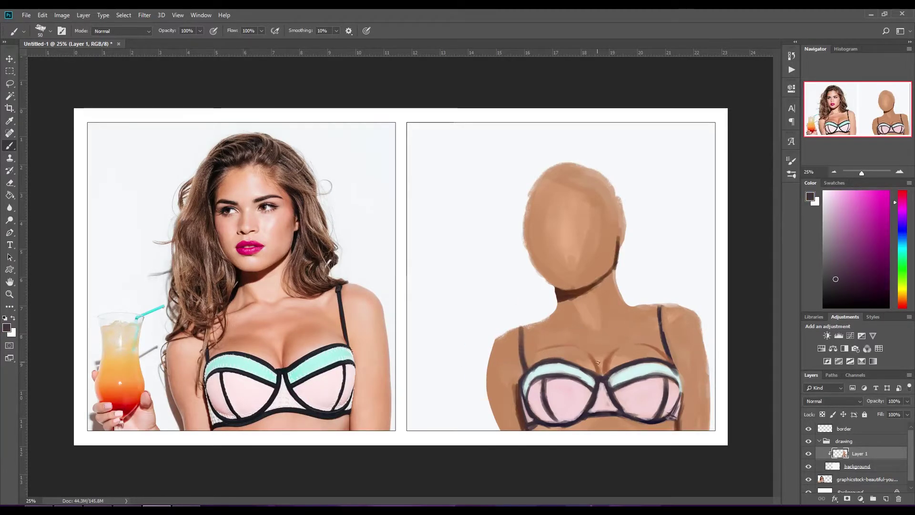
left_click(570, 345, "alt")
left_click(576, 320, "alt")
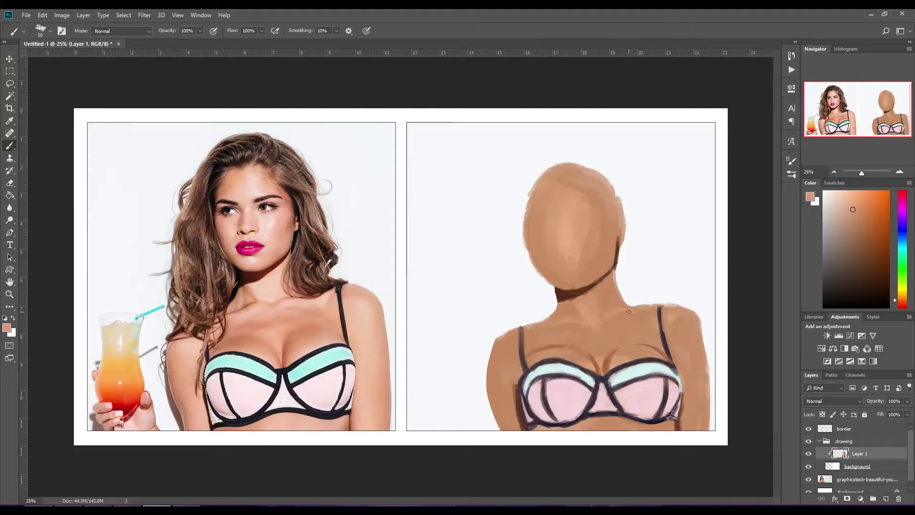
key("bracketright")
key("bracketright")
key("bracketright")
key("bracketright")
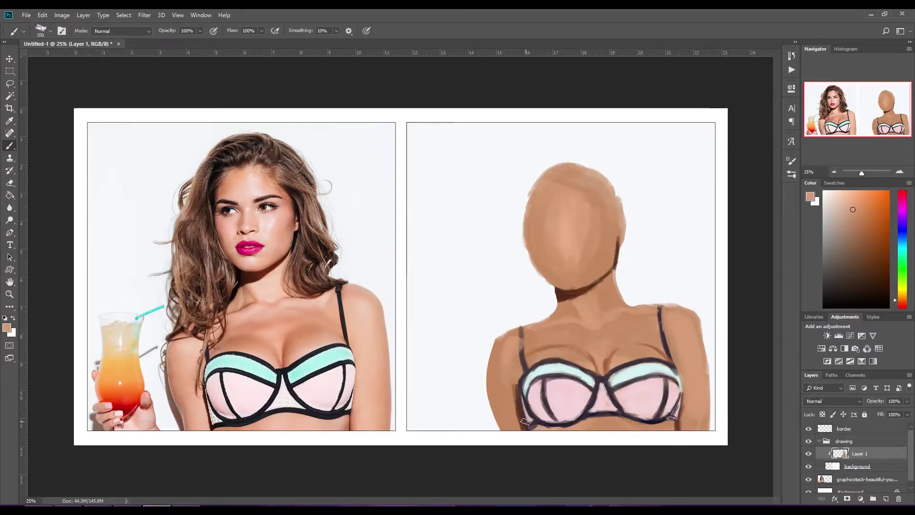
key("bracketleft")
key("bracketleft")
key("bracketleft")
left_click_drag(494, 336, 491, 405)
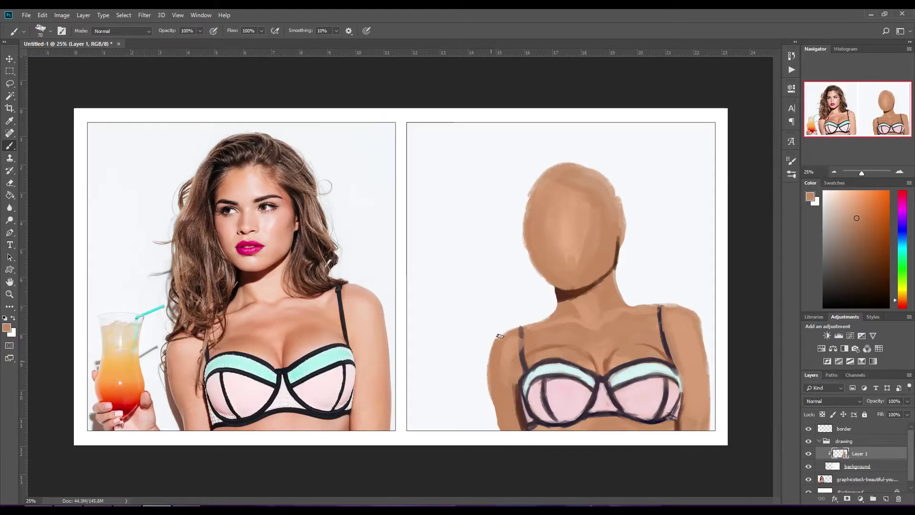
Step: Shade the chest with a sampled darker skin tone
key("bracketright")
key("bracketright")
key("bracketright")
left_click(625, 341, "alt")
left_click_drag(619, 341, 609, 369)
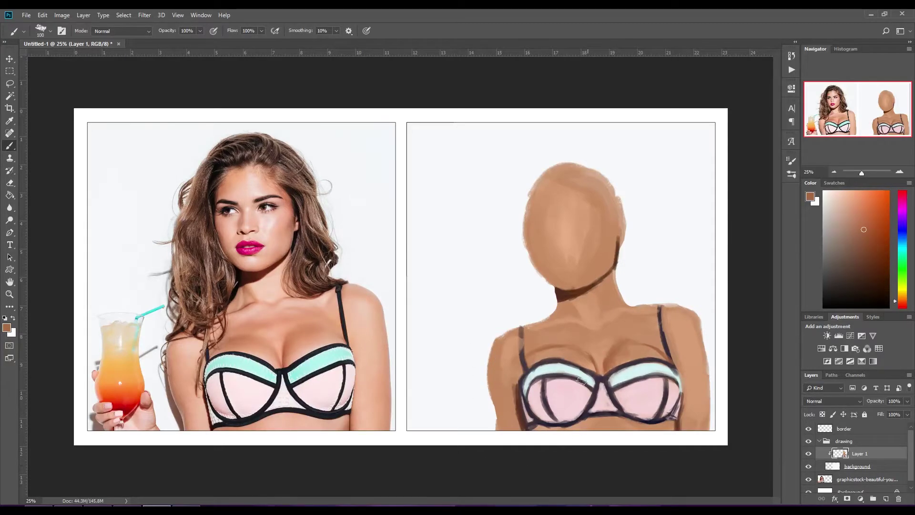
left_click_drag(527, 355, 585, 360)
left_click(588, 364, "alt")
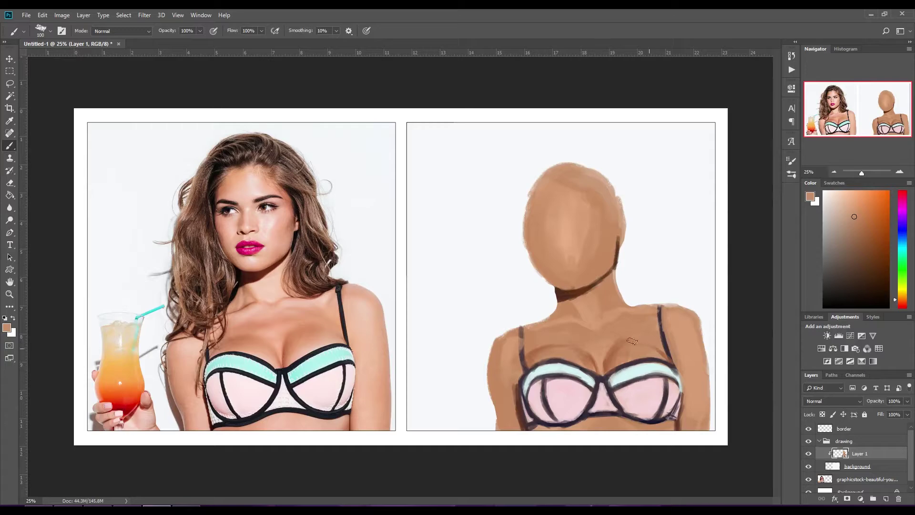
left_click(563, 371, "alt")
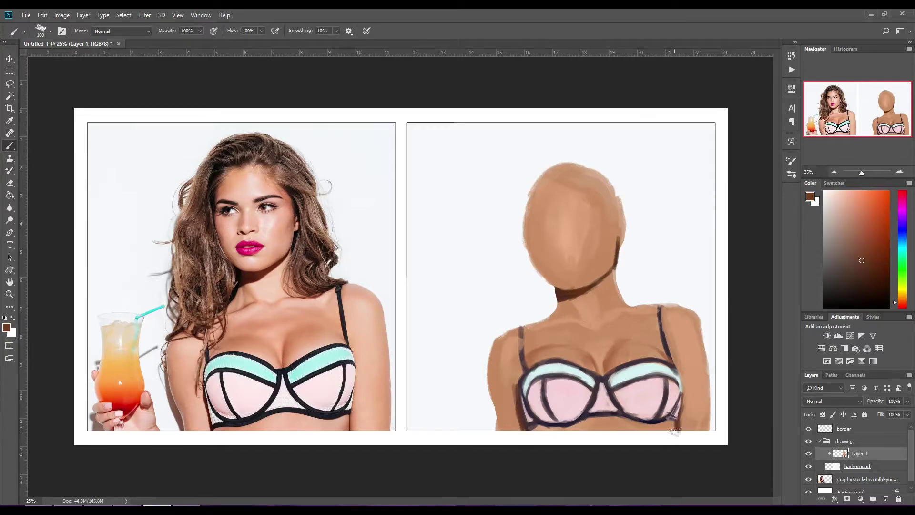
key("bracketleft")
key("bracketleft")
key("bracketleft")
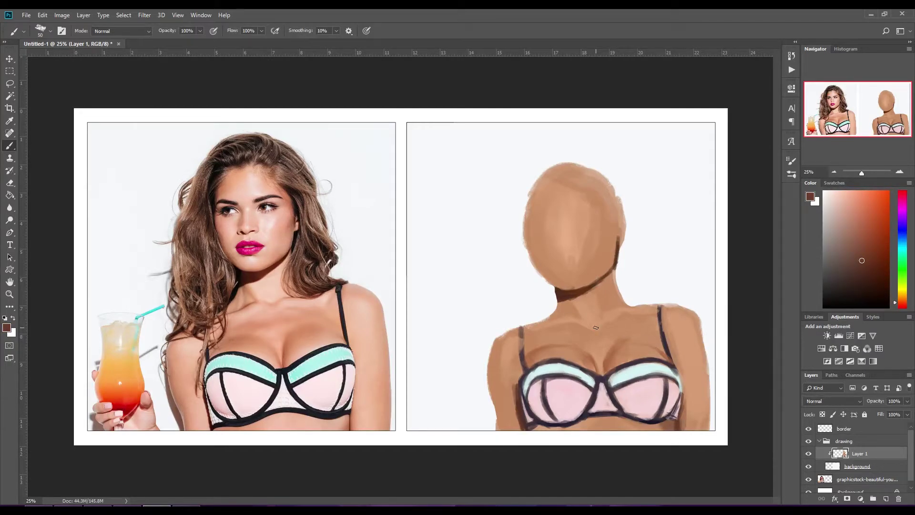
Step: Lighten and blend the cleavage, arms, right shoulder, collarbone and upper chest
left_click_drag(626, 358, 658, 365)
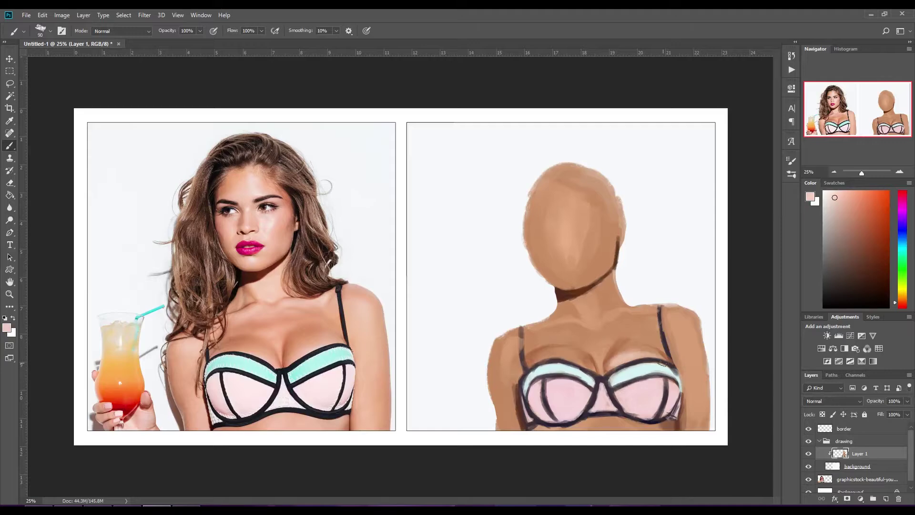
left_click_drag(528, 359, 581, 358)
key("bracketright")
key("bracketright")
key("bracketright")
mouse_move(667, 312)
left_mouse_down()
mouse_move(688, 343)
mouse_move(696, 396)
left_mouse_up()
key("bracketleft")
key("bracketleft")
key("bracketleft")
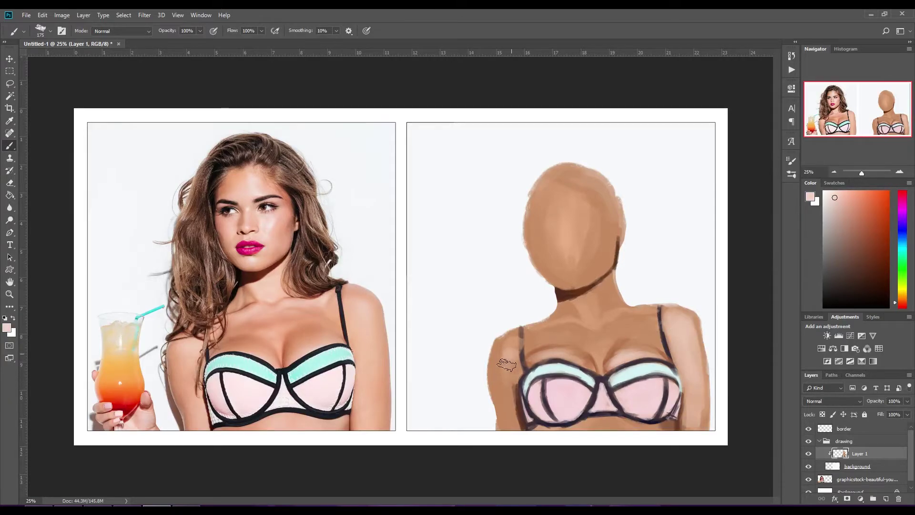
left_click_drag(496, 373, 502, 424)
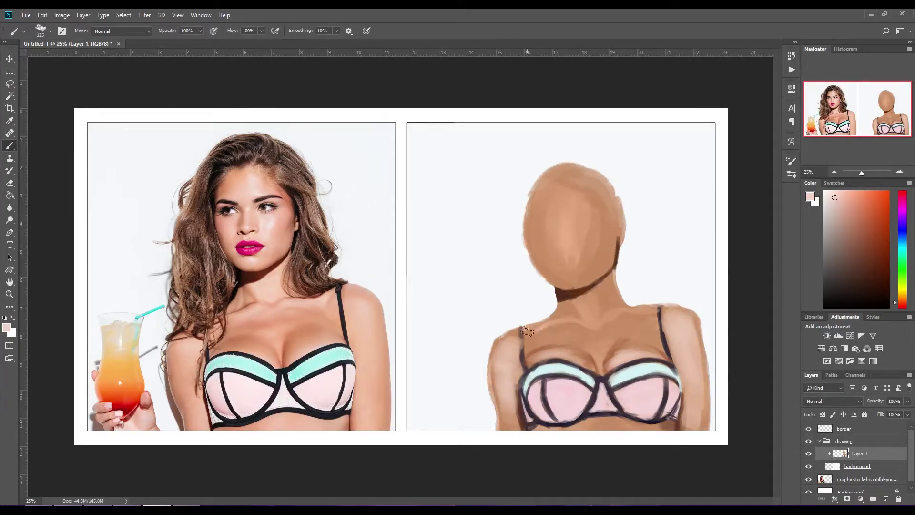
left_click_drag(527, 331, 641, 319)
mouse_move(576, 288)
left_mouse_down()
mouse_move(600, 357)
mouse_move(580, 340)
mouse_move(638, 329)
left_mouse_up()
key("bracketright")
mouse_move(633, 428)
left_mouse_down()
mouse_move(584, 429)
mouse_move(655, 429)
left_mouse_up()
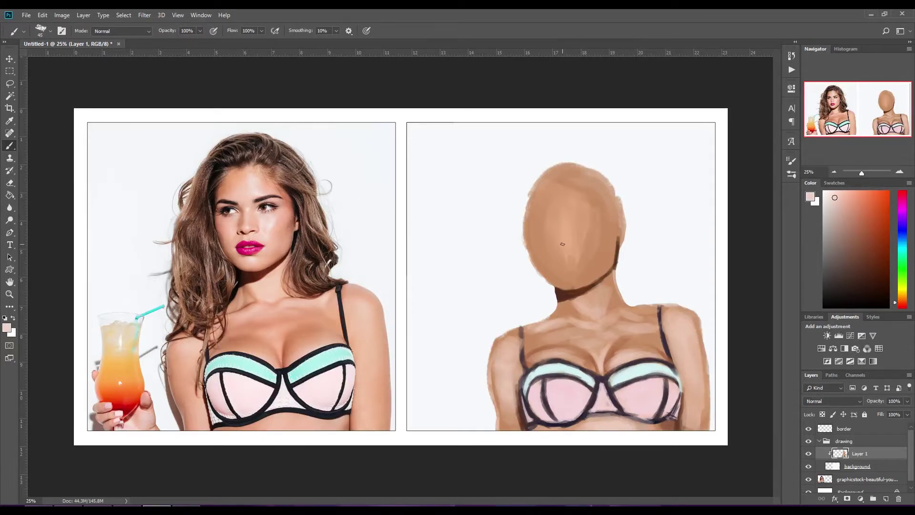
Step: Smooth the painted face with light and darker peach strokes
mouse_move(562, 244)
left_mouse_down()
mouse_move(561, 231)
mouse_move(579, 221)
mouse_move(543, 190)
left_mouse_up()
key("bracketright")
key("bracketright")
key("bracketright")
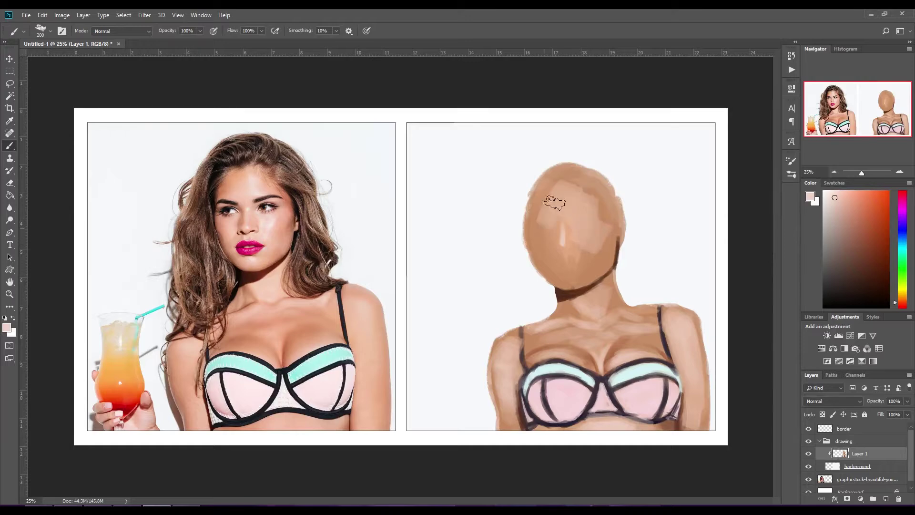
left_click_drag(543, 224, 600, 267)
left_click_drag(595, 220, 548, 274)
left_click(600, 231, "alt")
left_click_drag(600, 231, 571, 240)
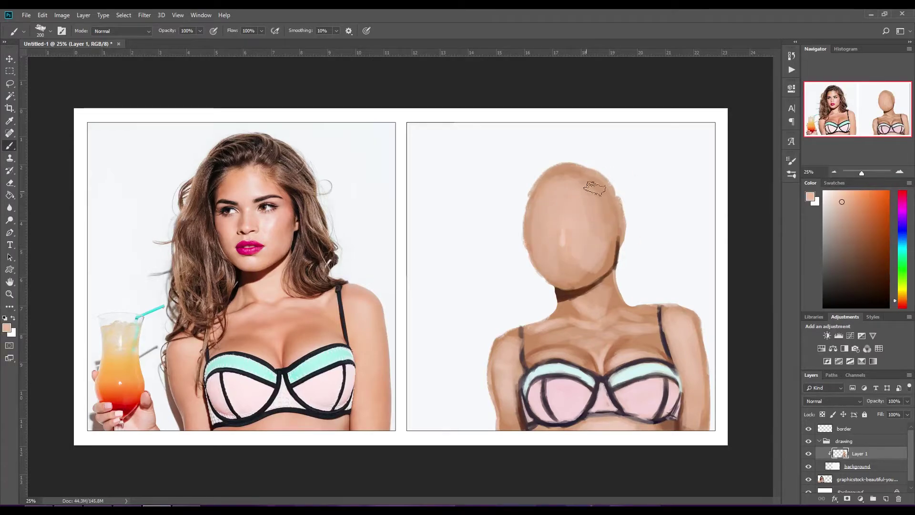
key("bracketleft")
key("bracketleft")
key("bracketleft")
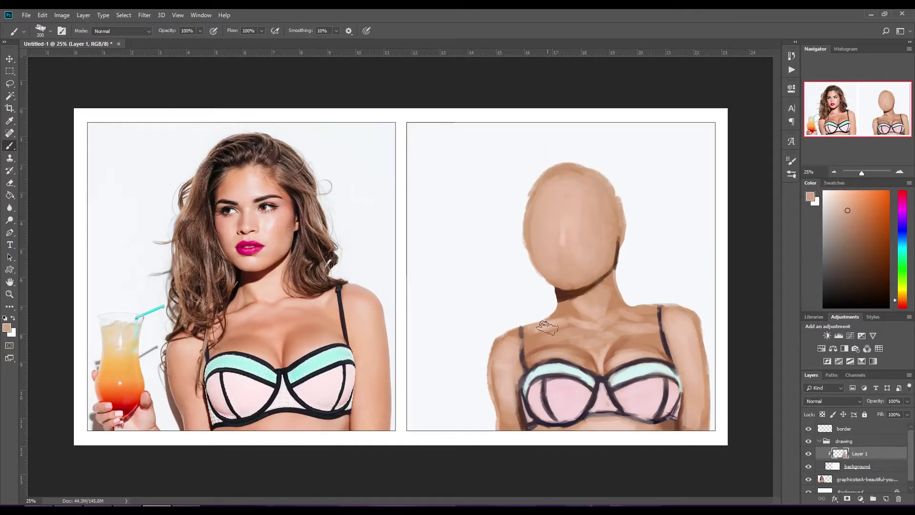
Step: Paint a dark brown eyebrow, nostril and nose side line
left_click(593, 364, "alt")
left_click_drag(575, 219, 600, 219)
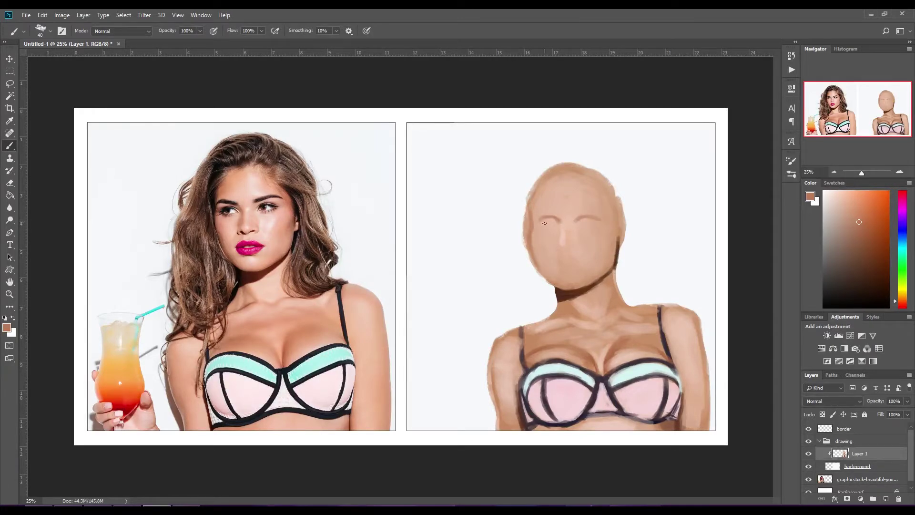
left_click(557, 250)
left_click_drag(555, 220, 556, 248)
key("bracketright")
key("bracketright")
key("bracketright")
key("bracketleft")
Step: Sample tan and pink skin tones and smooth the neck, collarbone and chest
left_click(547, 243, "alt")
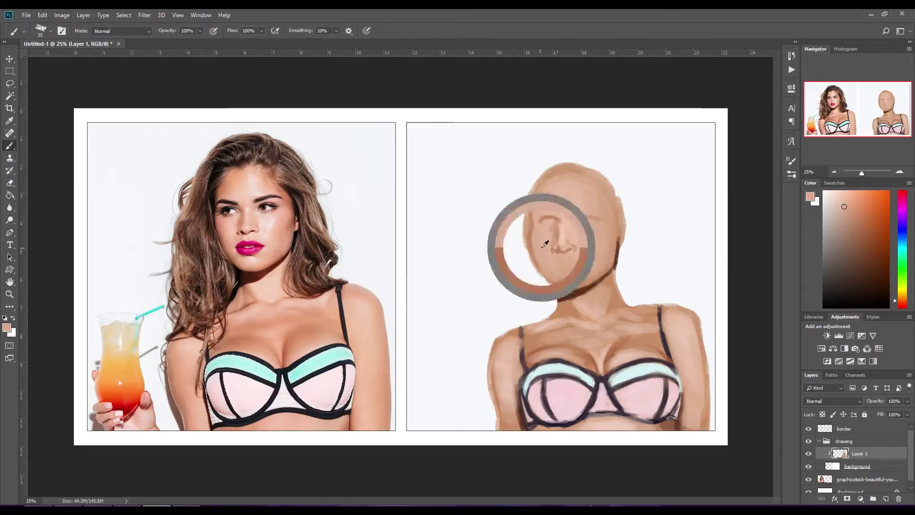
key("bracketright")
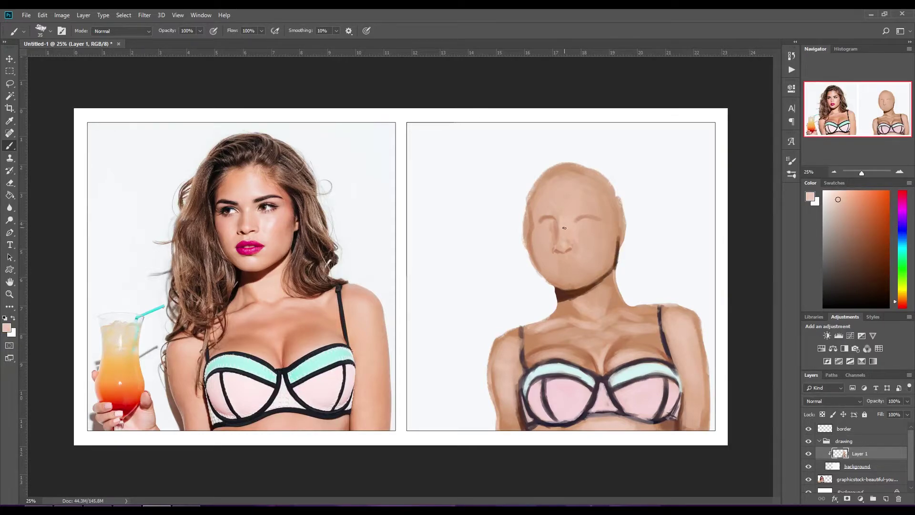
left_click(569, 321, "alt")
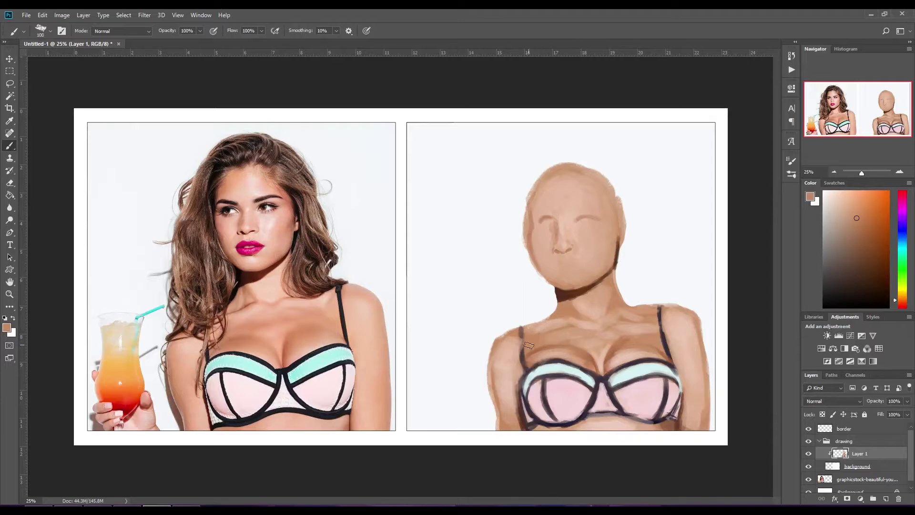
left_click(569, 337, "alt")
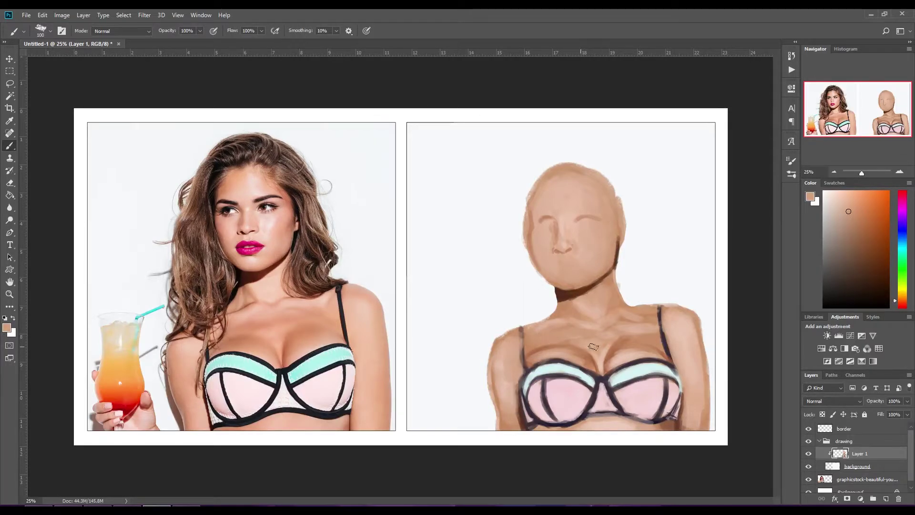
left_click(619, 357, "alt")
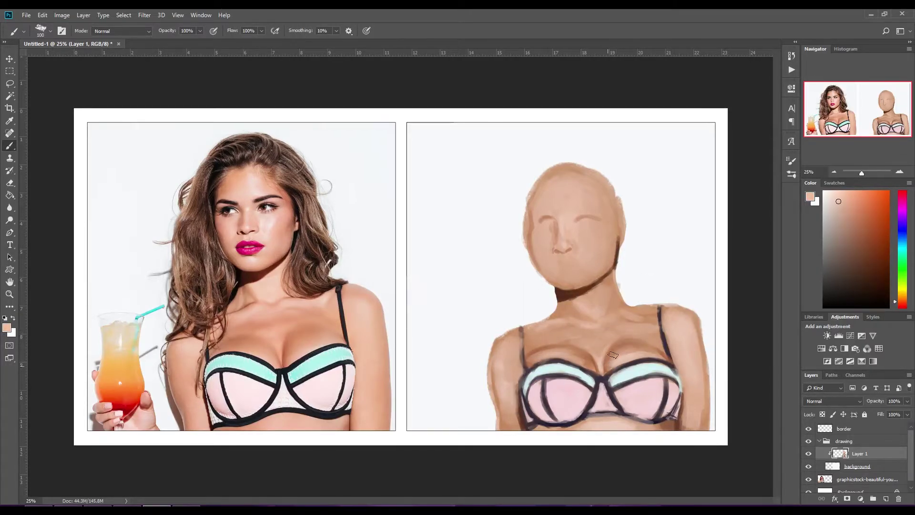
key("bracketleft")
left_click(682, 325, "alt")
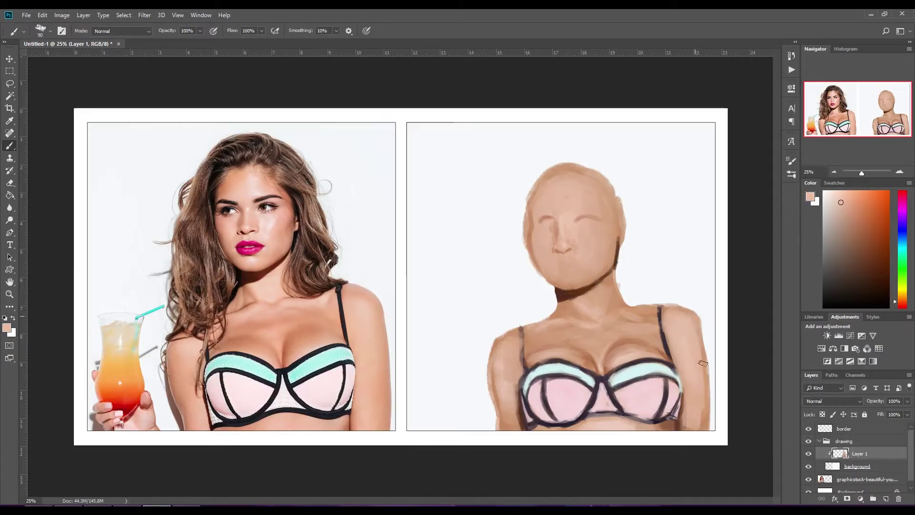
key("bracketright")
key("bracketright")
key("bracketright")
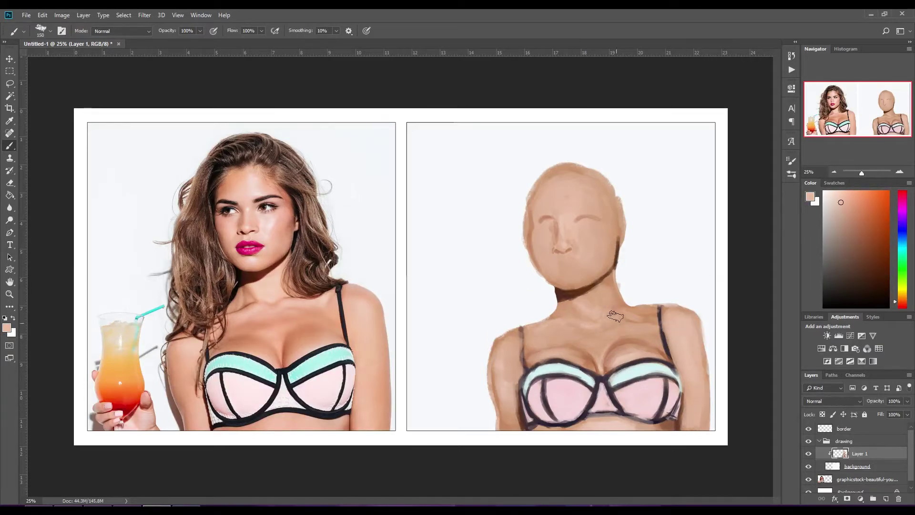
left_click_drag(632, 326, 662, 352)
left_click_drag(586, 357, 528, 352)
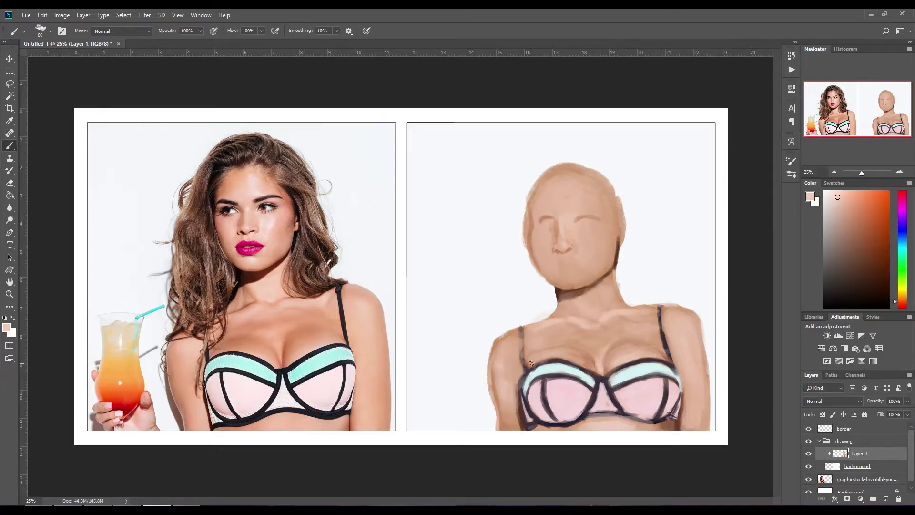
Step: Pick a dark brown and a hair-style brush, then block in hair over the head
left_click(870, 249)
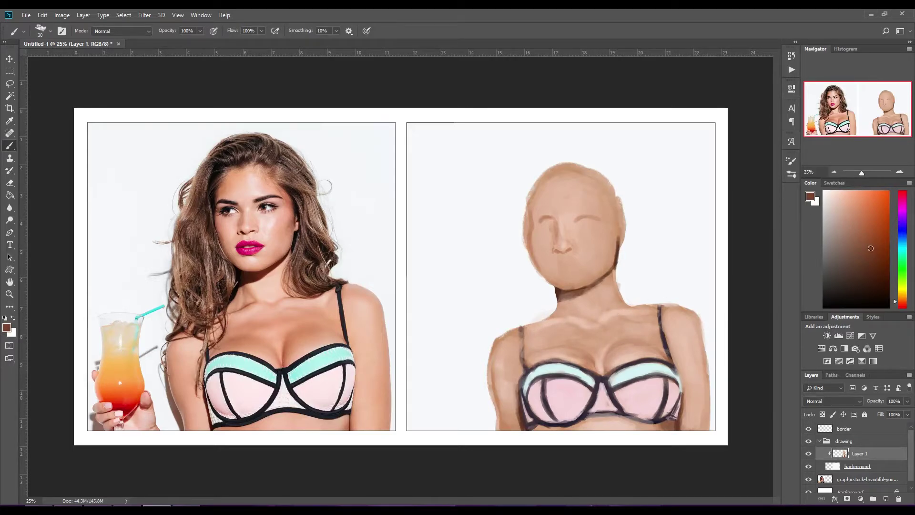
right_click(321, 167)
scroll(269, 343, "down", 5)
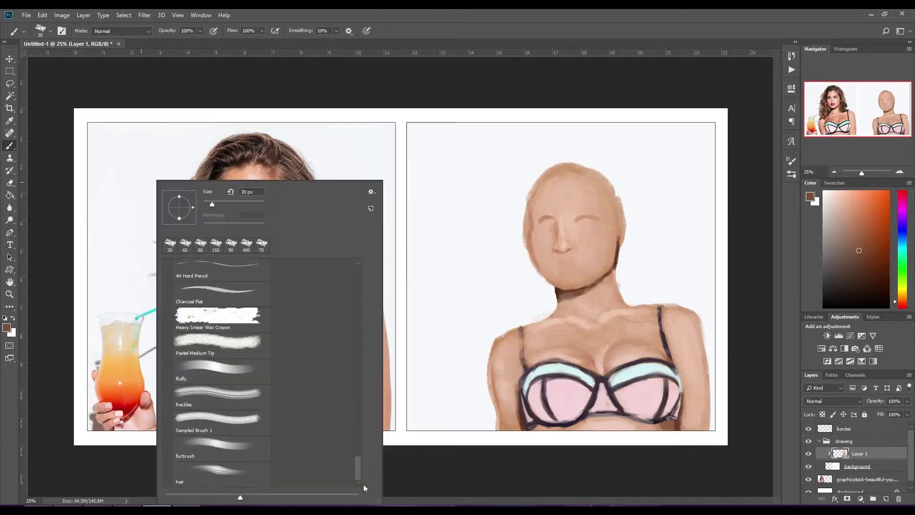
double_click(222, 474)
mouse_move(555, 164)
left_mouse_down()
mouse_move(528, 180)
mouse_move(603, 152)
mouse_move(545, 157)
mouse_move(524, 190)
mouse_move(516, 272)
left_mouse_up()
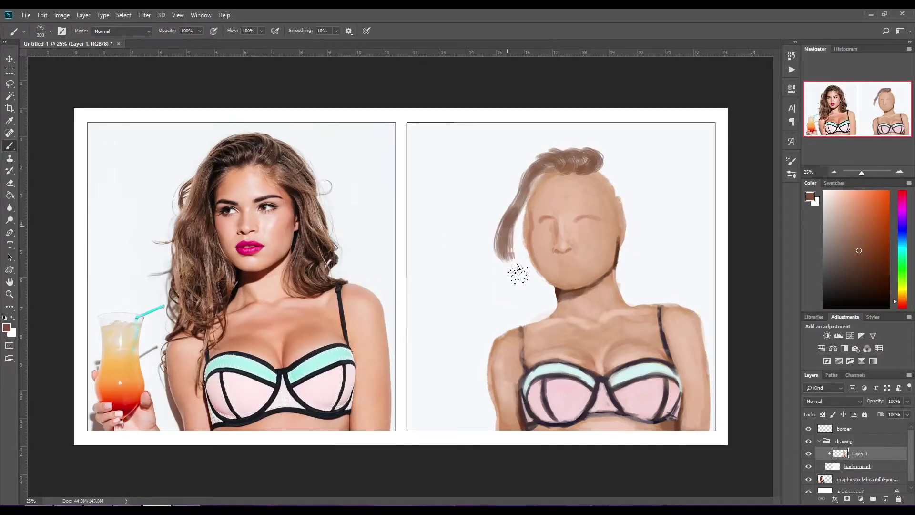
left_click_drag(529, 171, 512, 257)
Step: With the KNKL CHALK brush, paint darker hair down the face's left side to the shoulder
right_click(516, 181)
double_click(583, 345)
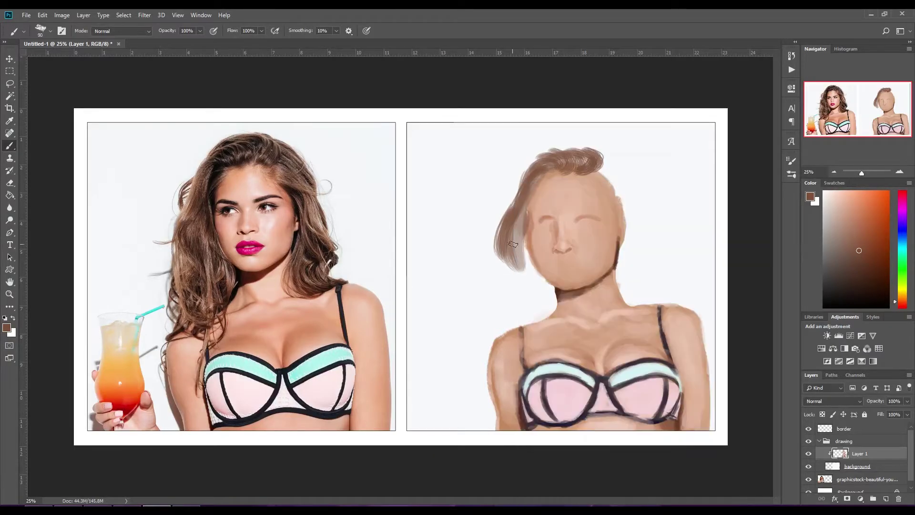
mouse_move(524, 203)
left_mouse_down()
mouse_move(522, 267)
mouse_move(553, 295)
mouse_move(543, 307)
mouse_move(524, 169)
left_mouse_up()
left_click(544, 309, "alt")
mouse_move(524, 171)
left_mouse_down()
mouse_move(536, 291)
mouse_move(524, 317)
left_mouse_up()
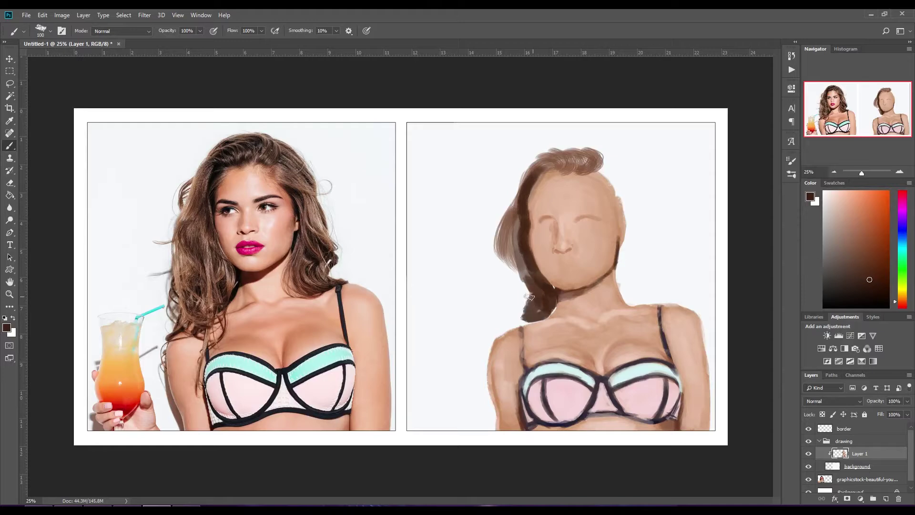
mouse_move(519, 253)
left_mouse_down()
mouse_move(517, 317)
mouse_move(505, 327)
left_mouse_up()
key("bracketleft")
key("bracketleft")
key("bracketleft")
left_click_drag(553, 291, 486, 341)
Step: Lengthen the left hair strands and fill out the top and left hair mass
key("bracketright")
key("bracketright")
key("bracketright")
left_click_drag(520, 274, 505, 334)
left_click_drag(514, 301, 507, 210)
mouse_move(517, 222)
left_mouse_down()
mouse_move(548, 167)
mouse_move(595, 153)
left_mouse_up()
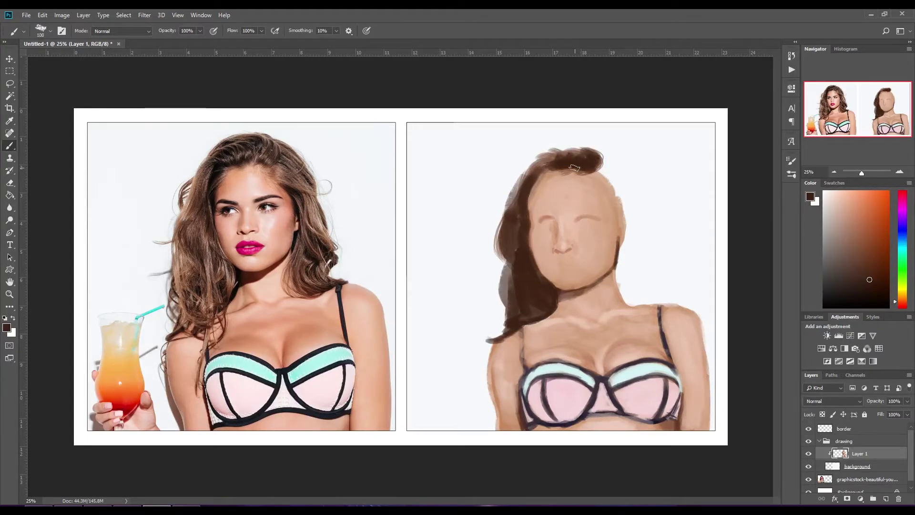
mouse_move(540, 172)
left_mouse_down()
mouse_move(507, 203)
mouse_move(548, 157)
mouse_move(581, 154)
mouse_move(603, 191)
left_mouse_up()
Step: Paint hair down the right side to the shoulder, darkening the curly strands
key("bracketleft")
key("bracketleft")
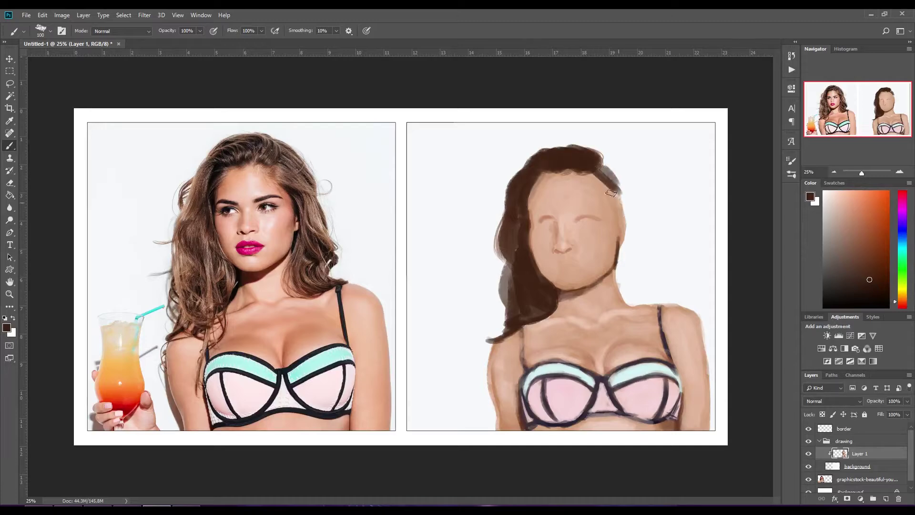
mouse_move(595, 159)
left_mouse_down()
mouse_move(633, 233)
mouse_move(629, 247)
mouse_move(632, 225)
mouse_move(619, 277)
mouse_move(628, 300)
left_mouse_up()
mouse_move(619, 266)
left_mouse_down()
mouse_move(653, 307)
mouse_move(660, 296)
mouse_move(634, 272)
mouse_move(662, 304)
left_mouse_up()
key("bracketleft")
key("bracketleft")
key("bracketleft")
mouse_move(633, 243)
left_mouse_down()
mouse_move(628, 268)
mouse_move(622, 222)
mouse_move(629, 250)
left_mouse_up()
key("bracketright")
key("bracketright")
key("bracketright")
left_click_drag(598, 174, 617, 205)
left_click_drag(633, 265, 653, 310)
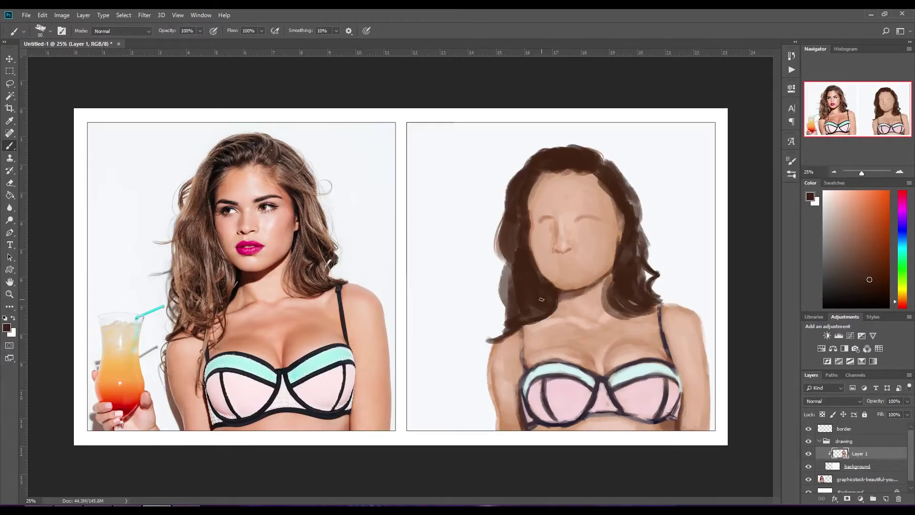
Step: Switch to a different brush preset and darker brown, darkening hair beside the neck and face
right_click(541, 300)
scroll(606, 342, "down", 5)
double_click(622, 368)
left_click(881, 295)
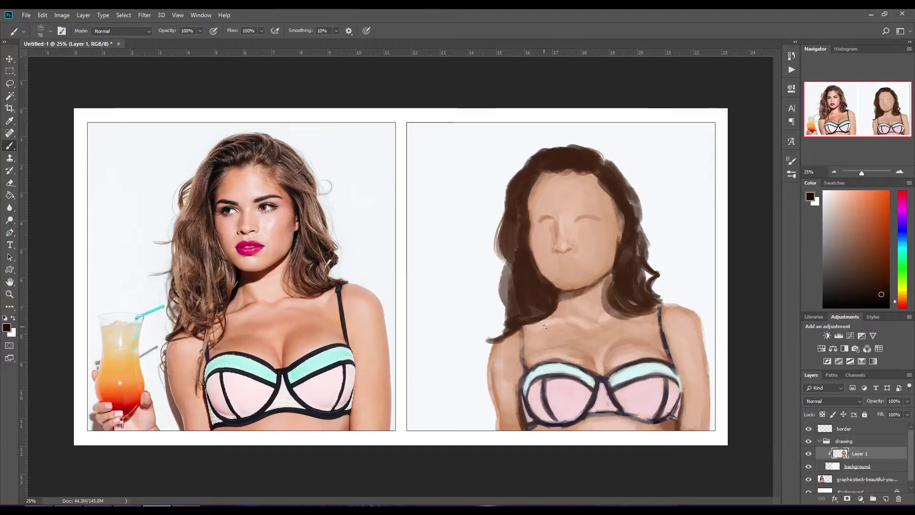
left_click_drag(555, 305, 551, 312)
left_click_drag(517, 226, 528, 190)
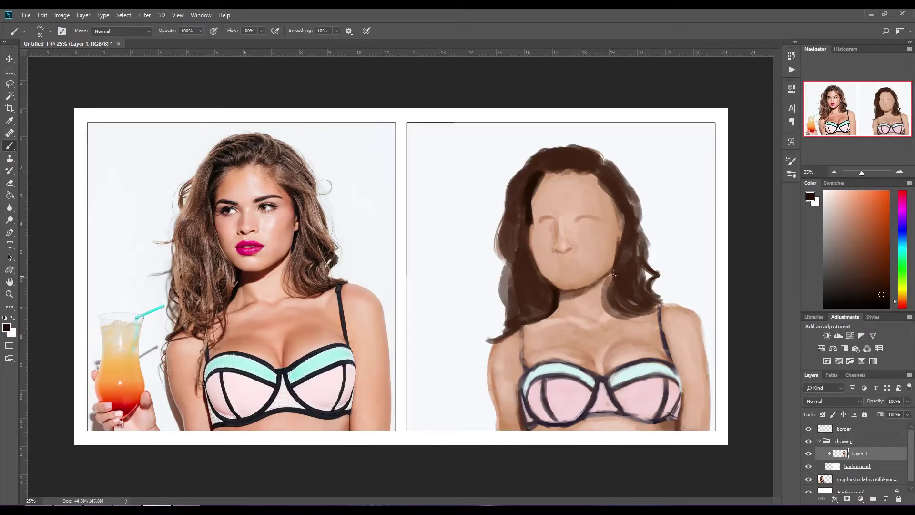
Step: With a larger brush, darken the hair's right edge, top and left side
key("]")
left_click_drag(621, 212, 615, 193)
mouse_move(556, 168)
left_mouse_down()
mouse_move(593, 159)
mouse_move(603, 171)
left_mouse_up()
key("]")
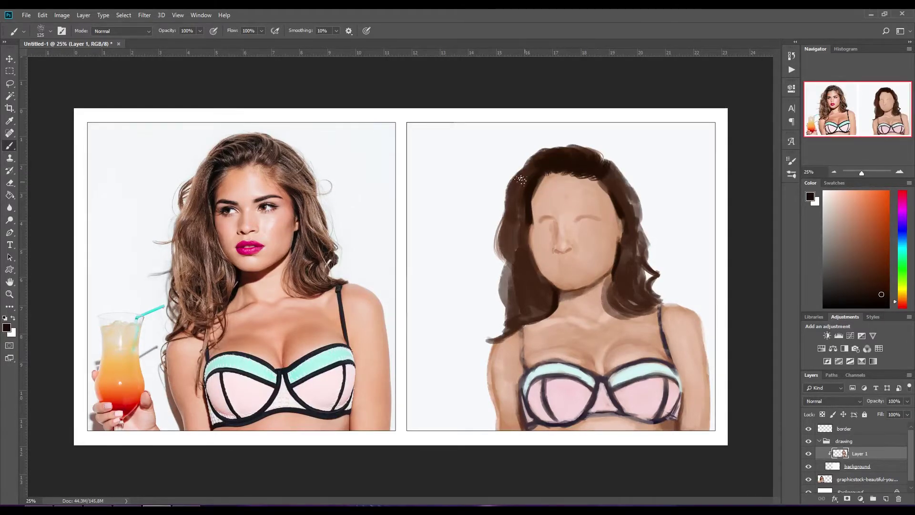
mouse_move(537, 313)
left_mouse_down()
mouse_move(524, 210)
mouse_move(521, 300)
mouse_move(500, 319)
left_mouse_up()
Step: Thicken the lower-left strands over the left shoulder and darken the right-side strands
key("bracketleft")
key("bracketleft")
key("bracketleft")
key("bracketleft")
left_click_drag(508, 274, 495, 336)
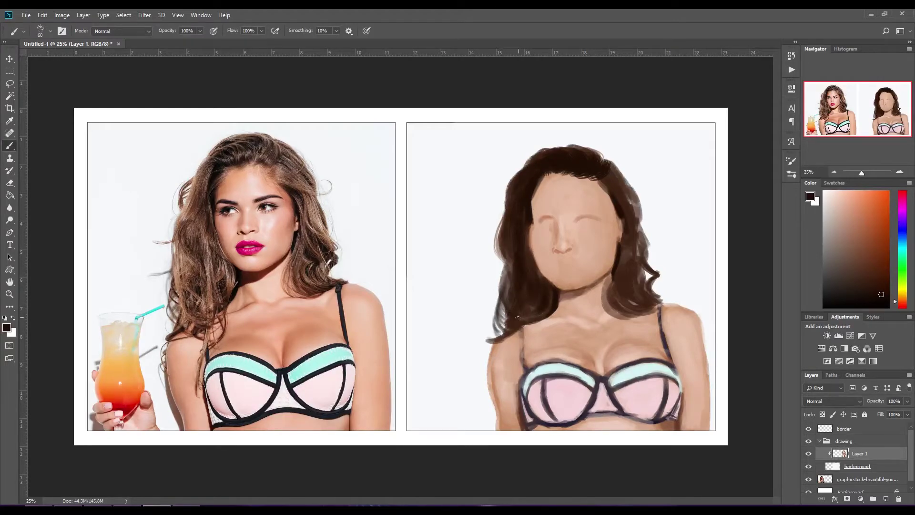
mouse_move(541, 319)
left_mouse_down()
mouse_move(522, 340)
mouse_move(517, 376)
left_mouse_up()
left_click_drag(522, 333, 507, 307)
key("bracketright")
key("bracketright")
key("bracketright")
left_click_drag(509, 238, 515, 288)
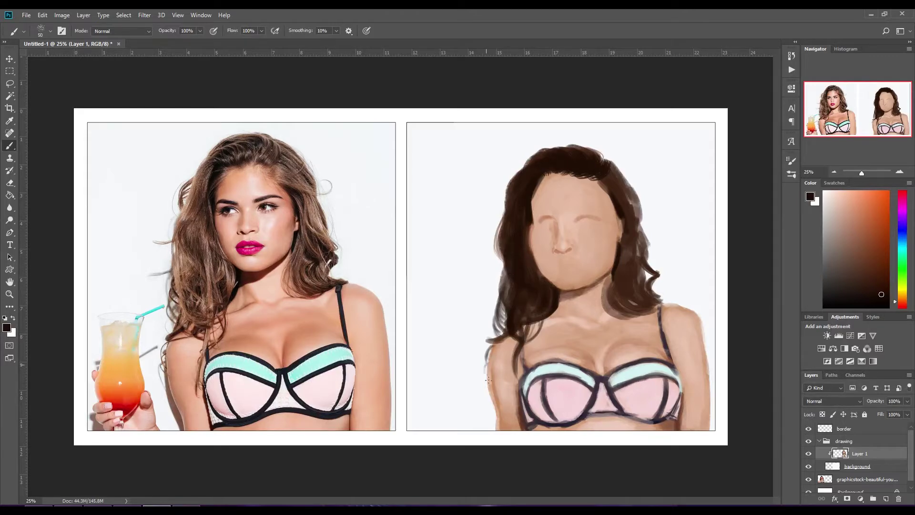
mouse_move(488, 380)
left_mouse_down()
mouse_move(515, 342)
mouse_move(498, 349)
left_mouse_up()
mouse_move(607, 310)
left_mouse_down()
mouse_move(633, 229)
mouse_move(615, 167)
left_mouse_up()
key("ctrl+z")
Step: Soften the left hair edge with skin tone and add lighter brown to the upper-right hair
key("bracketright")
key("bracketright")
key("bracketright")
key("bracketleft")
key("bracketleft")
key("bracketleft")
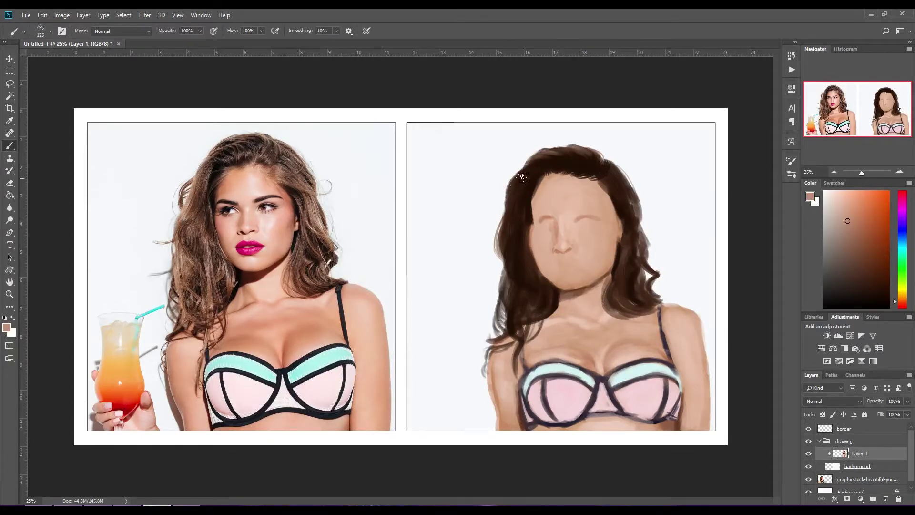
mouse_move(498, 216)
left_mouse_down()
mouse_move(498, 188)
mouse_move(526, 310)
mouse_move(524, 181)
mouse_move(534, 343)
left_mouse_up()
key("bracketright")
key("bracketright")
key("bracketright")
key("bracketleft")
key("bracketleft")
key("bracketleft")
key("bracketright")
key("bracketright")
key("bracketright")
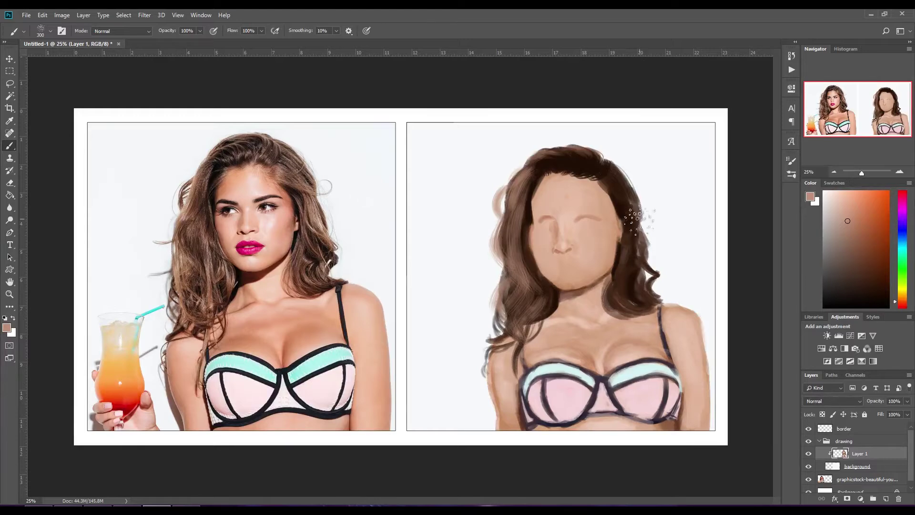
left_click_drag(631, 212, 620, 164)
key("bracketleft")
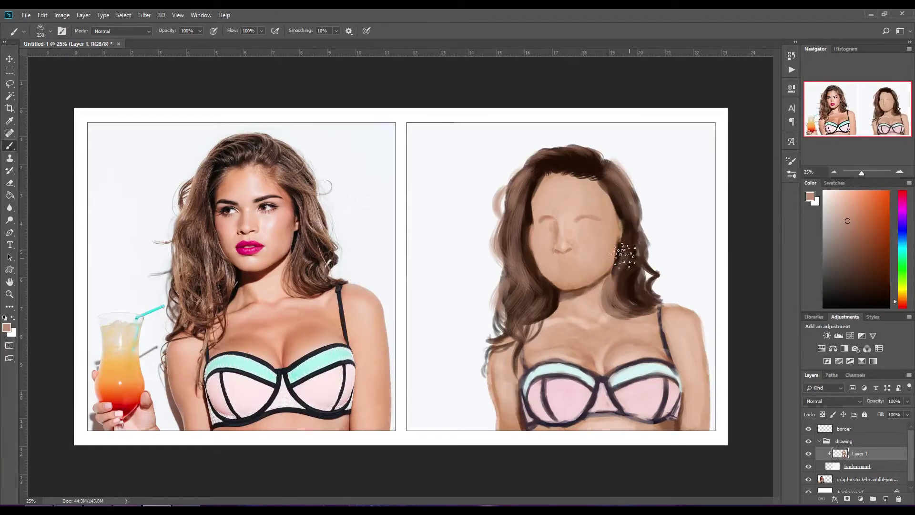
Step: Replace a trial golden streak with brown sampled from the original's hair along the top
left_click(860, 203)
key("bracketleft")
key("bracketleft")
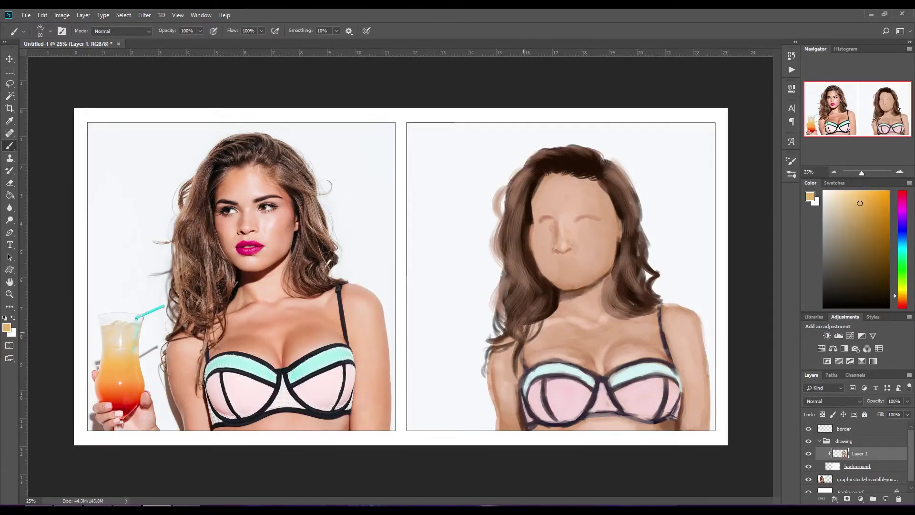
left_click_drag(518, 329, 510, 269)
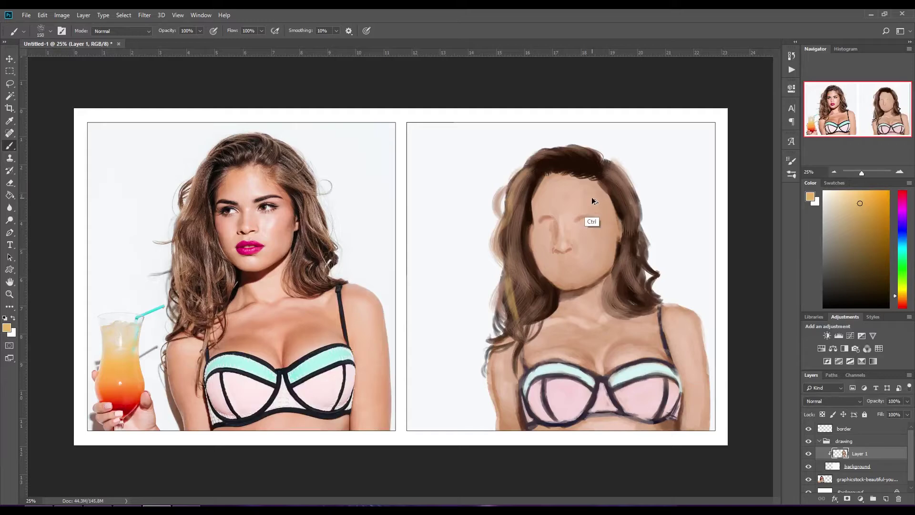
key("ctrl+alt+z")
key("ctrl+alt+z")
left_click(177, 277, "alt")
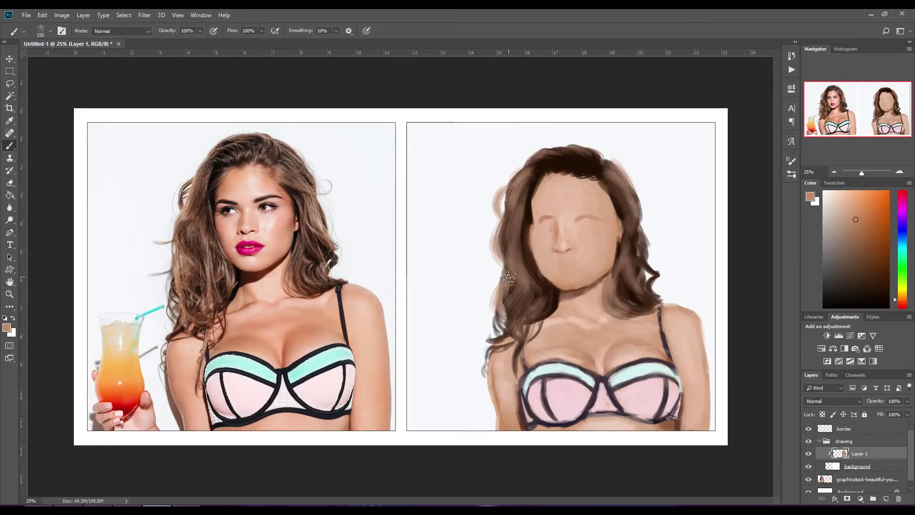
key("bracketleft")
key("bracketleft")
key("bracketleft")
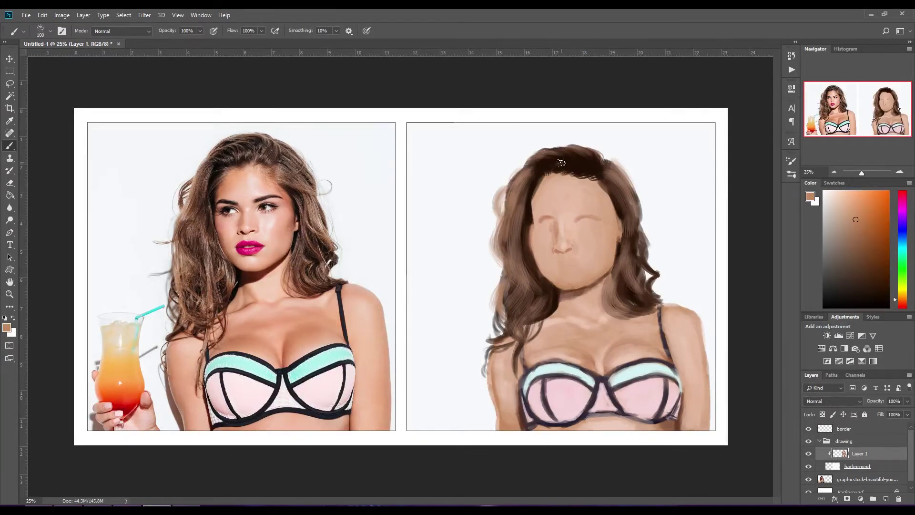
mouse_move(560, 162)
left_mouse_down()
mouse_move(593, 155)
mouse_move(568, 150)
left_mouse_up()
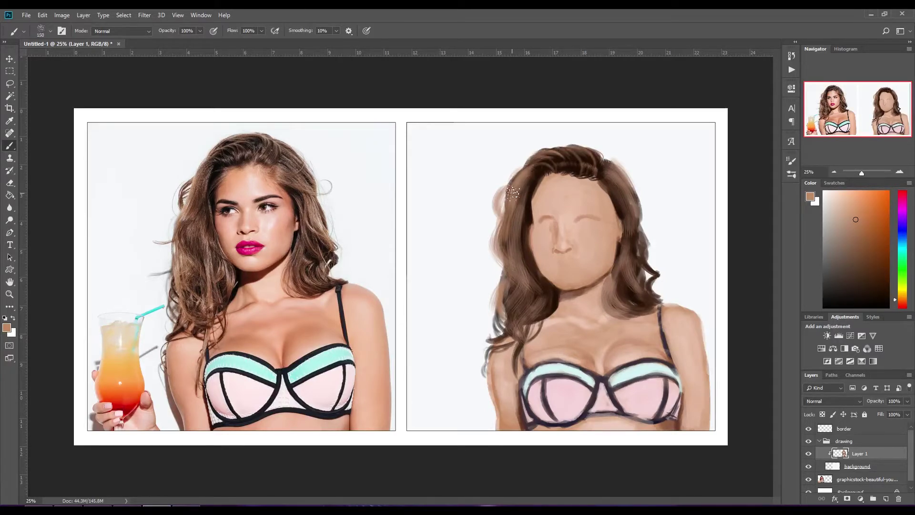
Step: Fill out the right-side hair and paint lighter strands on both sides
key("bracketleft")
key("bracketleft")
key("bracketleft")
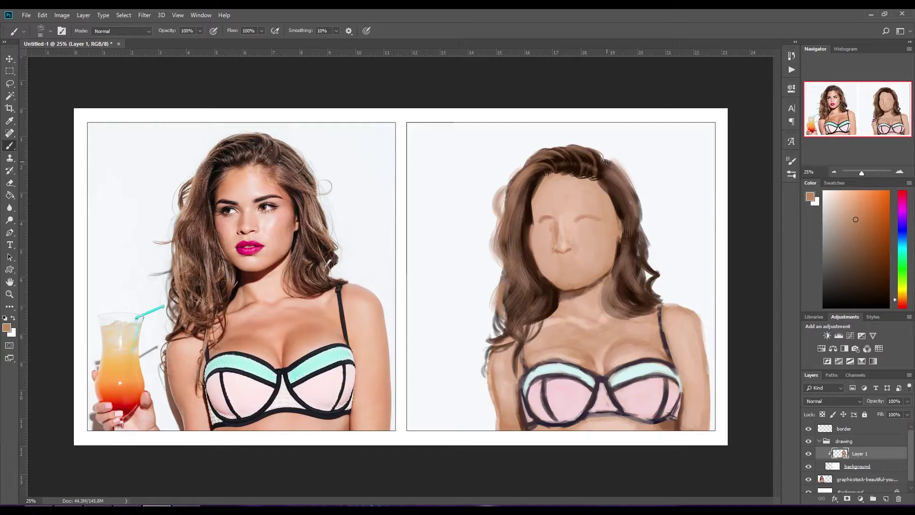
left_click_drag(606, 162, 616, 182)
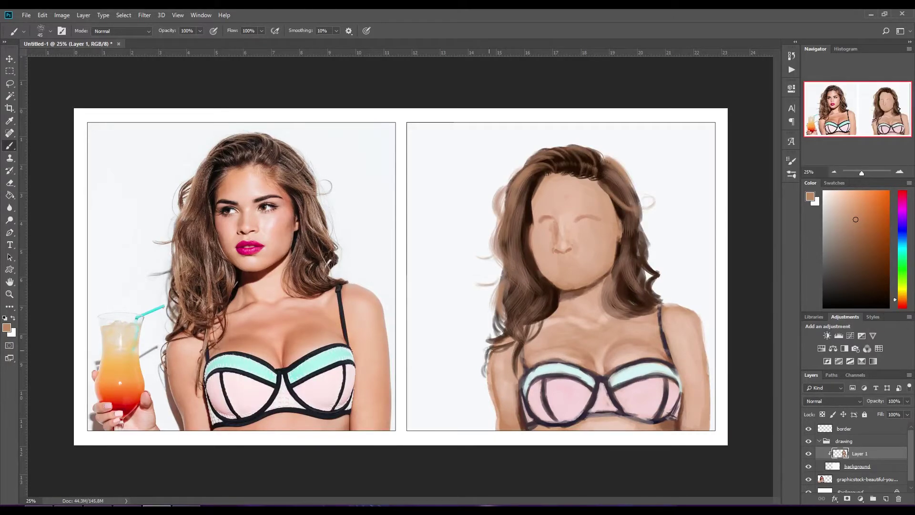
key("bracketright")
key("bracketright")
key("bracketright")
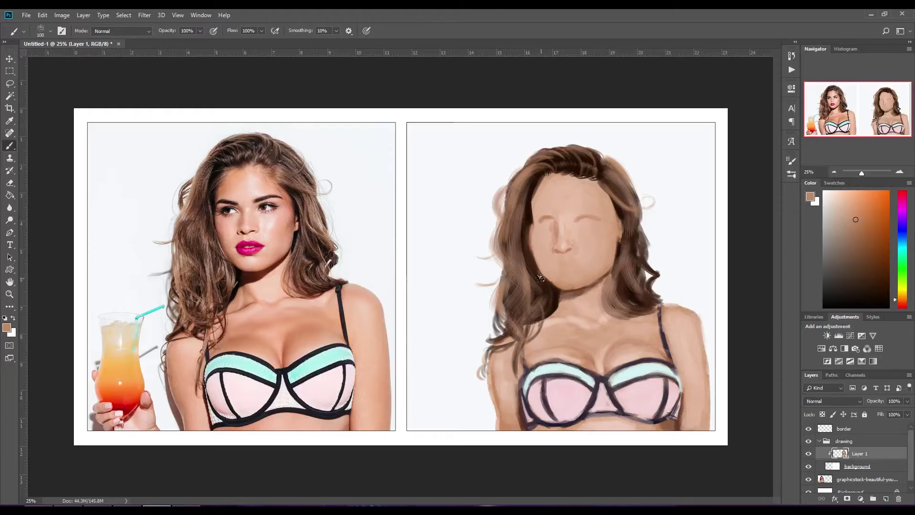
left_click_drag(518, 351, 514, 320)
key("bracketleft")
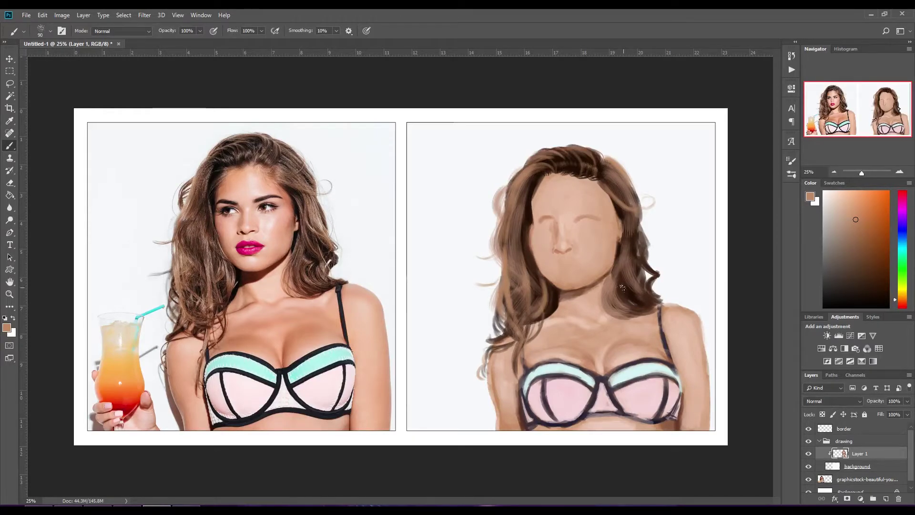
mouse_move(641, 302)
left_mouse_down()
mouse_move(628, 258)
mouse_move(653, 277)
left_mouse_up()
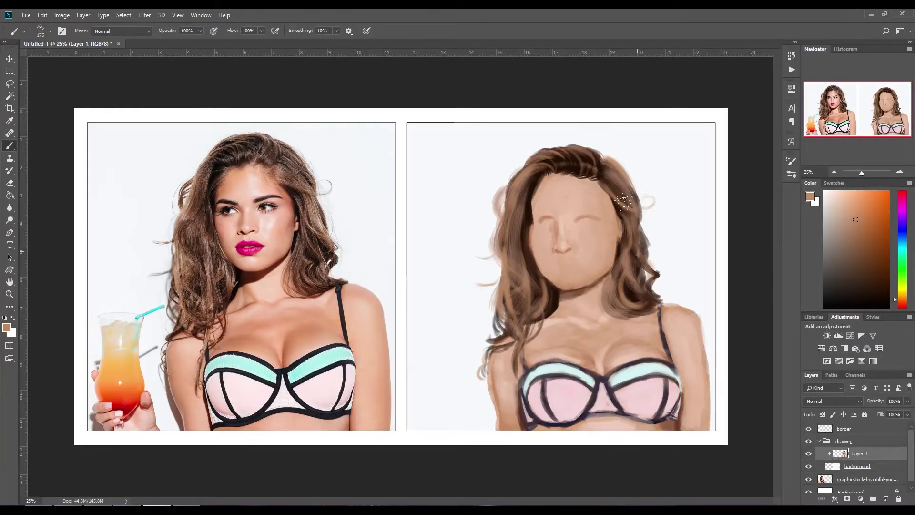
key("bracketright")
key("bracketright")
key("bracketright")
Step: Load a darker brown and a smaller brush size
left_click(619, 280, "alt")
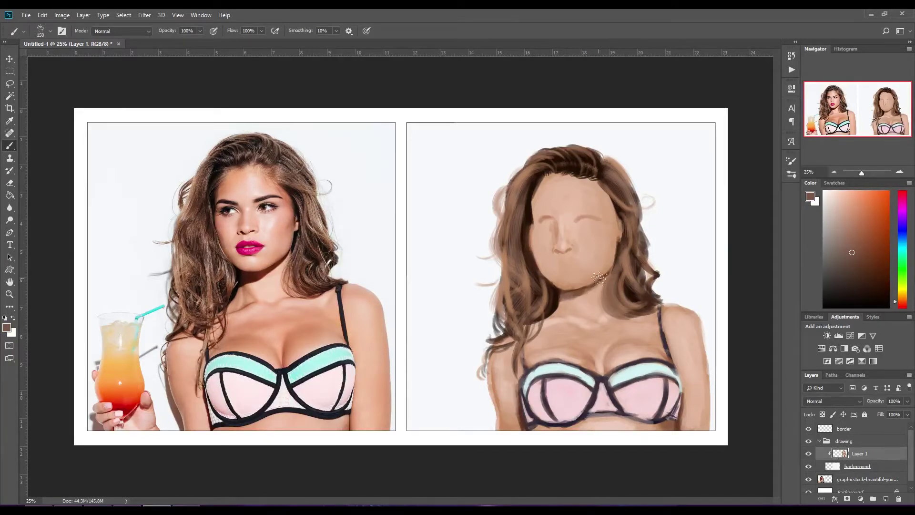
right_click(574, 294)
double_click(650, 244)
Step: Load a light skin tone and lasso-select the painted nose
left_click(566, 296, "alt")
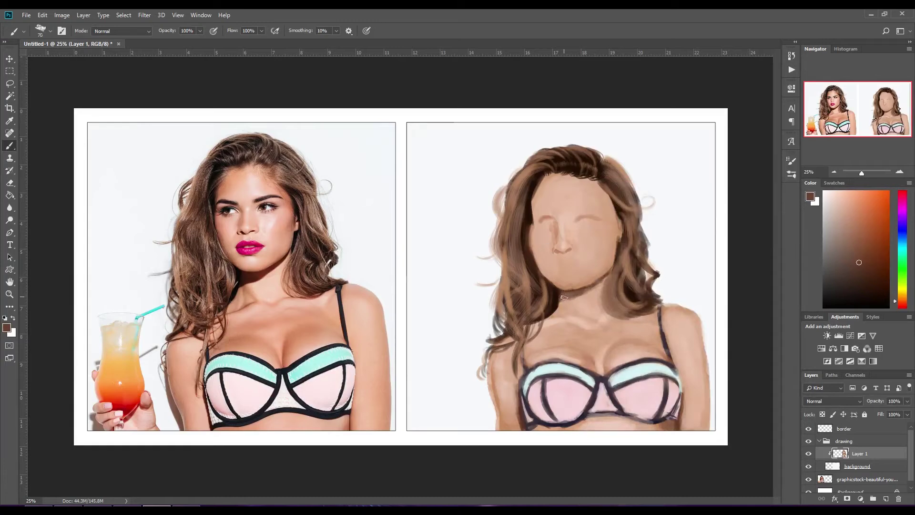
left_click(617, 304, "alt")
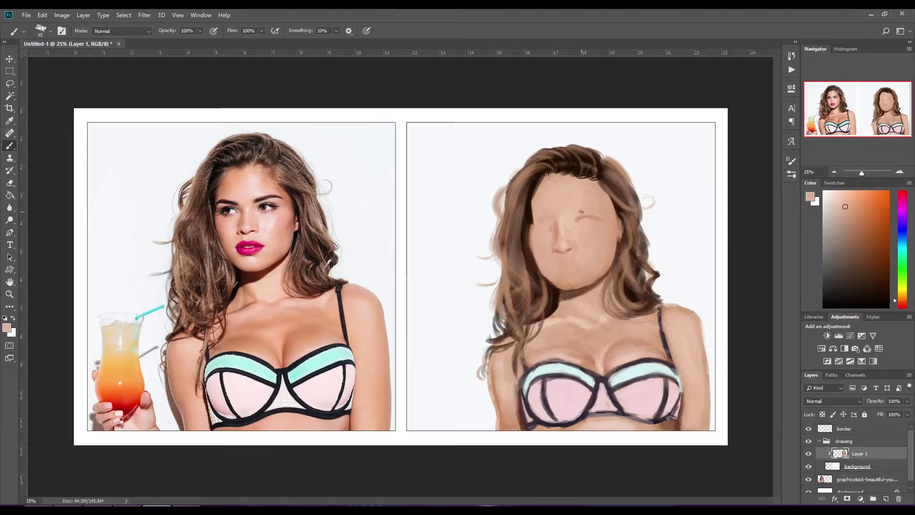
key("l")
left_click_drag(541, 237, 556, 258)
right_click(568, 241)
left_click(584, 328)
Step: Transform the selected nose, stretching it wider
right_click(569, 240)
key("Escape")
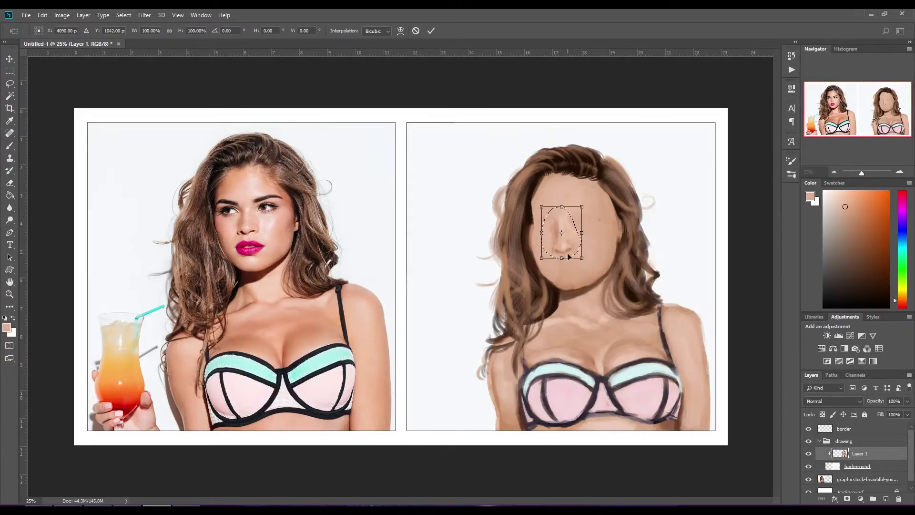
right_click(566, 241)
left_click(612, 277)
mouse_move(582, 258)
left_mouse_down()
mouse_move(572, 247)
mouse_move(546, 251)
left_mouse_up()
Step: Commit the nose resize and undo the stray white mouth stroke and a trial dark edge stroke
key("Return")
key("b")
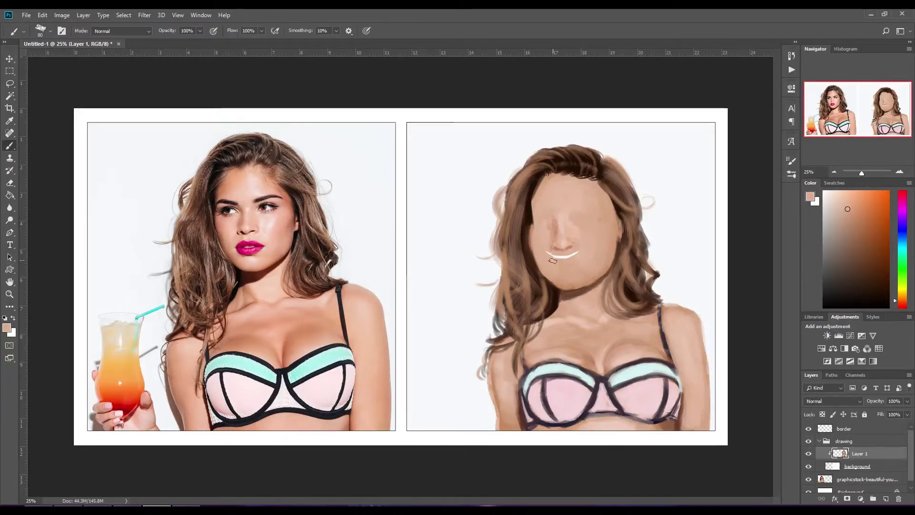
key("ctrl+z")
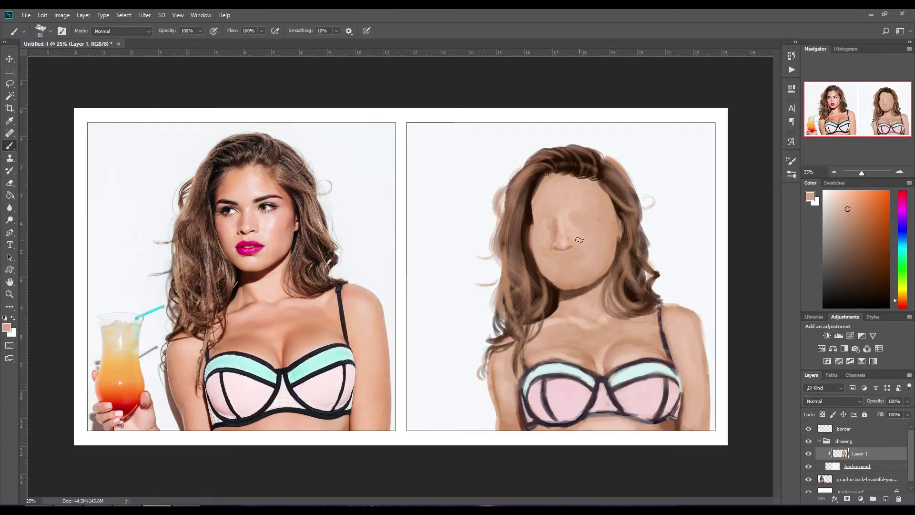
left_click(530, 215, "alt")
left_click_drag(532, 196, 540, 286)
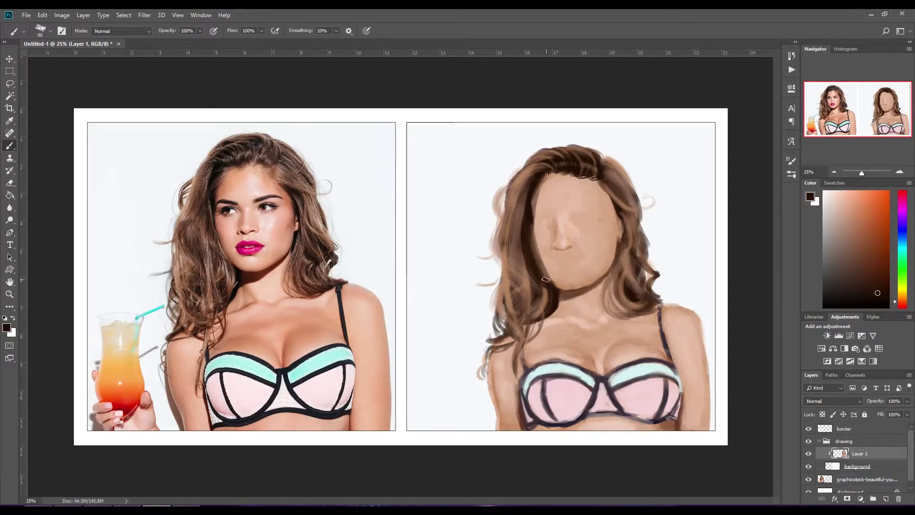
key("ctrl+z")
Step: Smooth the lower-left jaw edge in sampled skin tone, then load a darker brown on a smaller brush
left_click(529, 203, "alt")
left_click(543, 264, "alt")
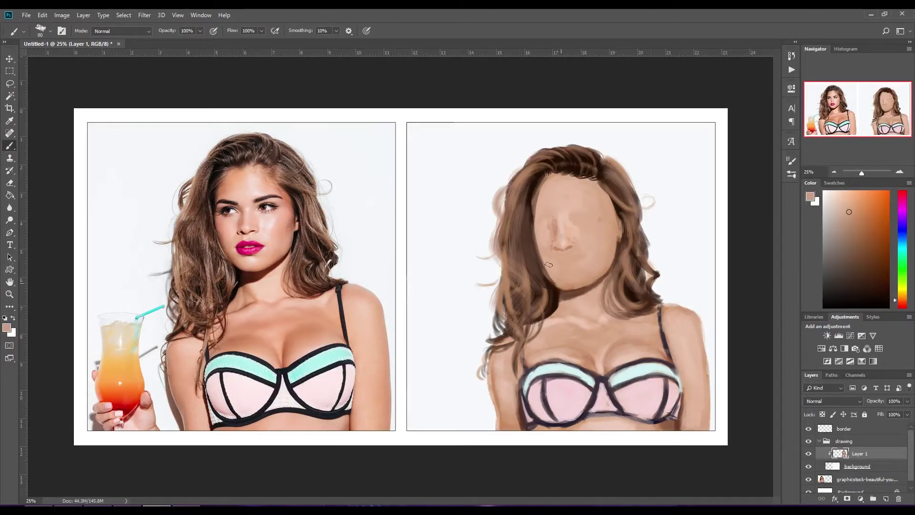
mouse_move(564, 281)
left_mouse_down()
mouse_move(537, 245)
mouse_move(547, 267)
left_mouse_up()
left_click(609, 265, "alt")
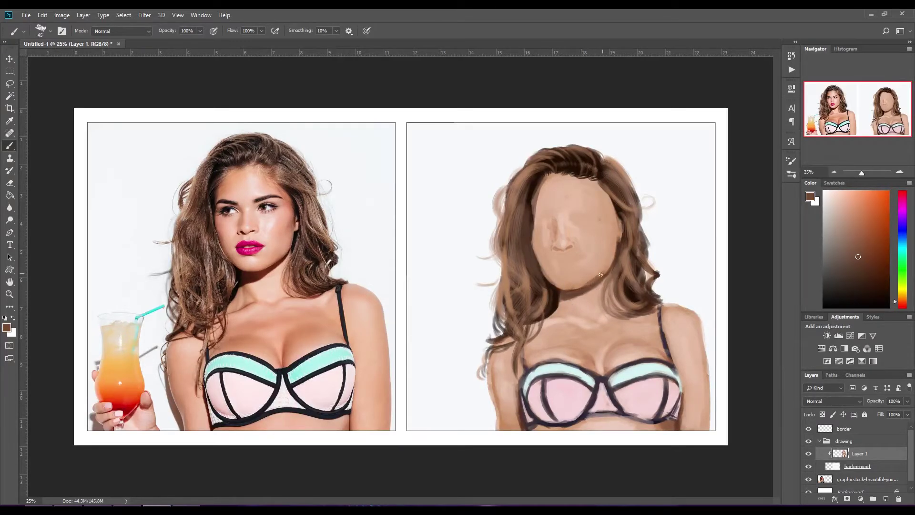
key("bracketleft")
key("bracketleft")
key("bracketleft")
left_click(614, 275, "alt")
key("bracketleft")
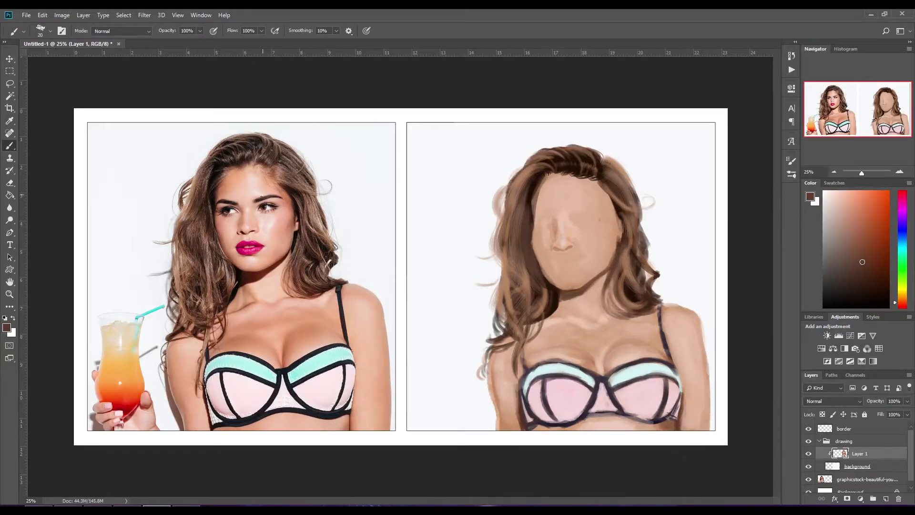
Step: Paint the left eyebrow and right lower lid in dark brown, sampling deep brown and skin tones
left_click_drag(539, 219, 535, 223)
left_click_drag(590, 217, 543, 223)
left_click(551, 218, "alt")
left_click(834, 196)
left_click(587, 214, "alt")
key("bracketright")
key("bracketright")
left_click(575, 206, "alt")
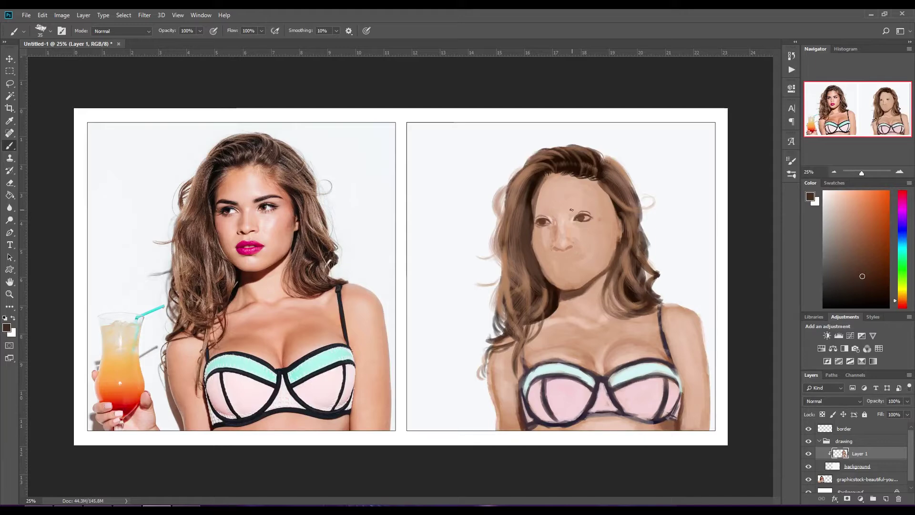
key("bracketleft")
key("bracketleft")
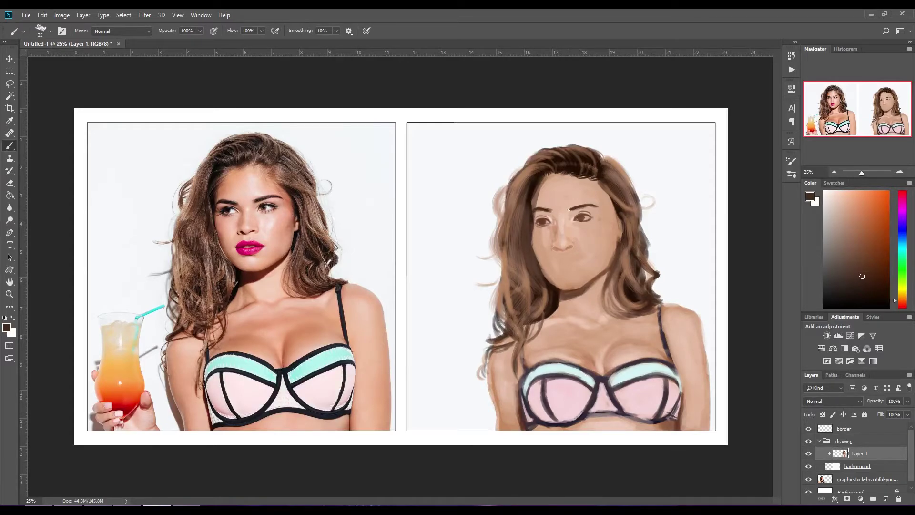
key("bracketright")
key("bracketright")
key("bracketright")
left_click(577, 287, "alt")
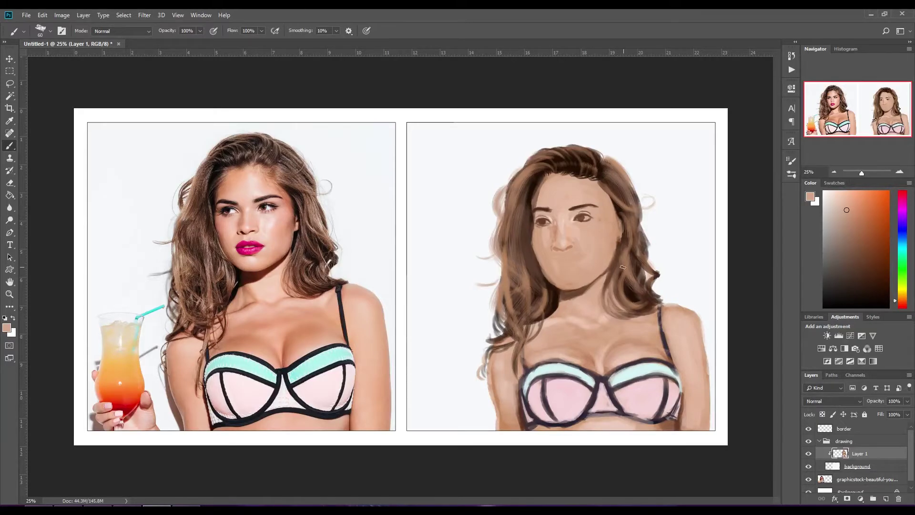
key("bracketleft")
key("bracketleft")
key("bracketleft")
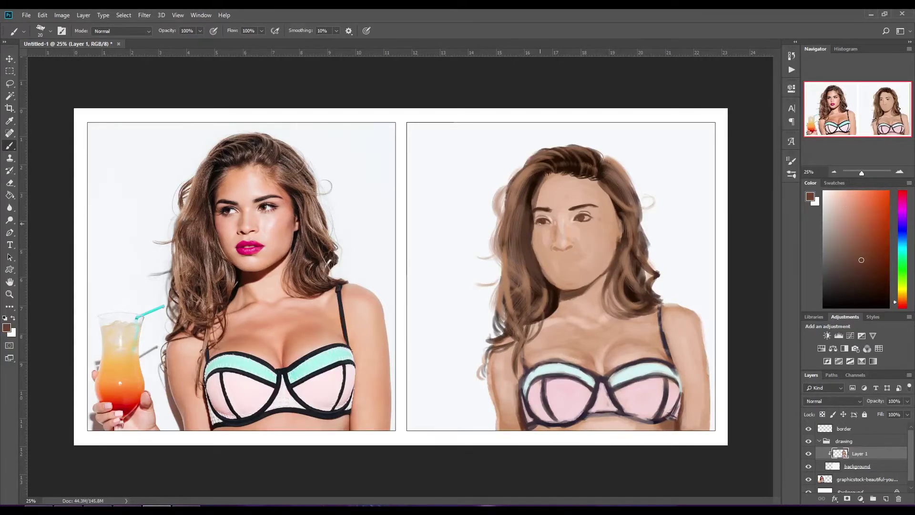
Step: Choose a magenta-pink in the Color panel and paint the lips with a small brush
left_click(902, 196)
left_click(870, 222)
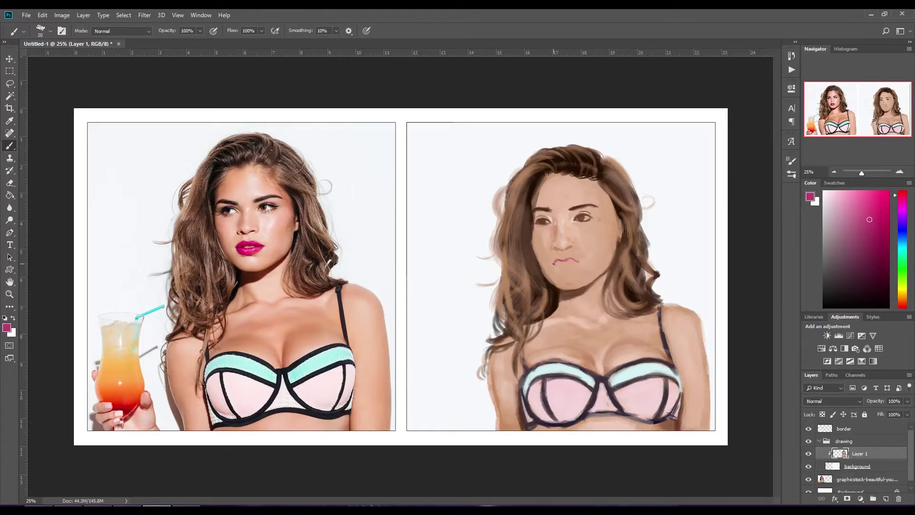
left_click_drag(560, 263, 562, 259)
key("bracketleft")
Step: Sample light beige, the lip pink and dark maroon from the Color panel and painted face
left_click(902, 295)
left_click(831, 203)
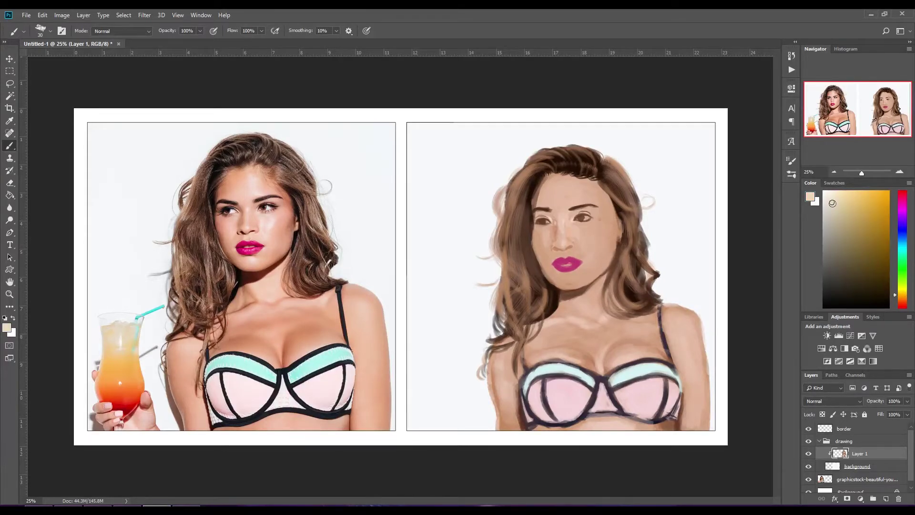
key("ctrl")
left_click(563, 261, "alt")
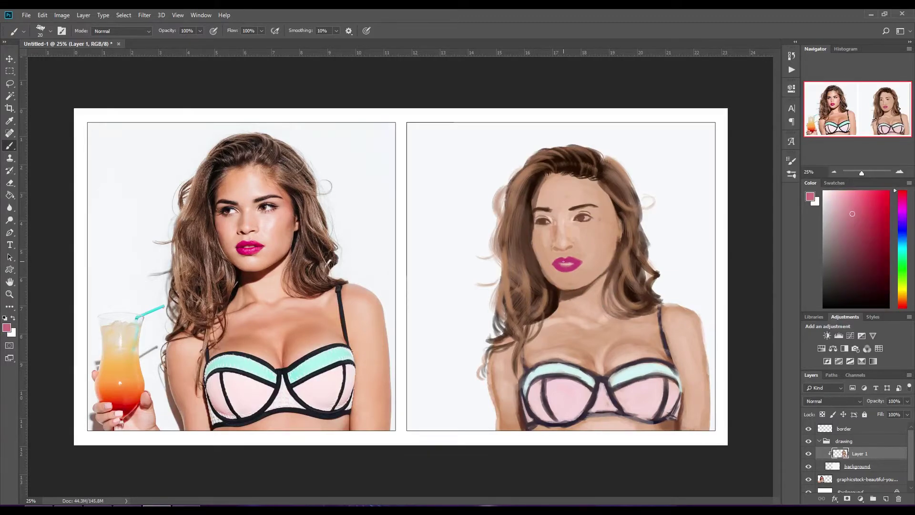
left_click(554, 266, "alt")
left_click(559, 262, "alt")
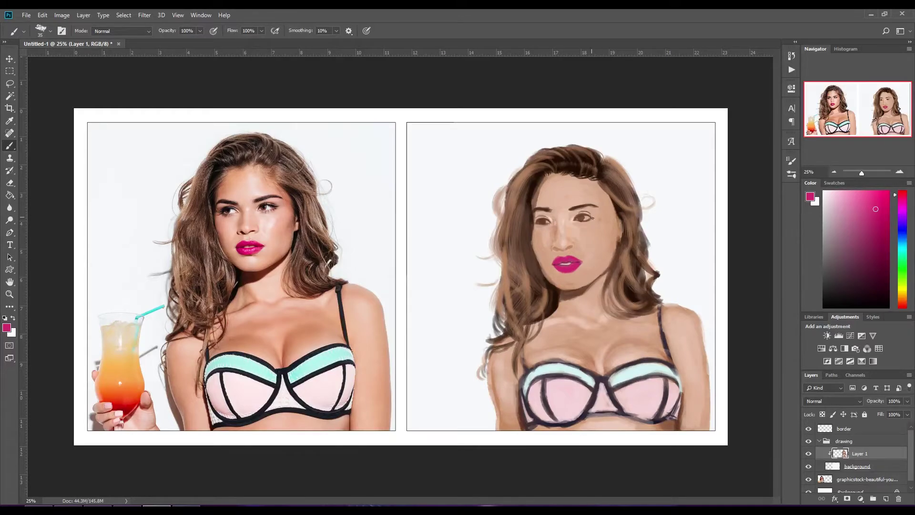
Step: Darken the hair edge beside the right cheek in dark brown, then blend it with skin tone
left_click(545, 222, "alt")
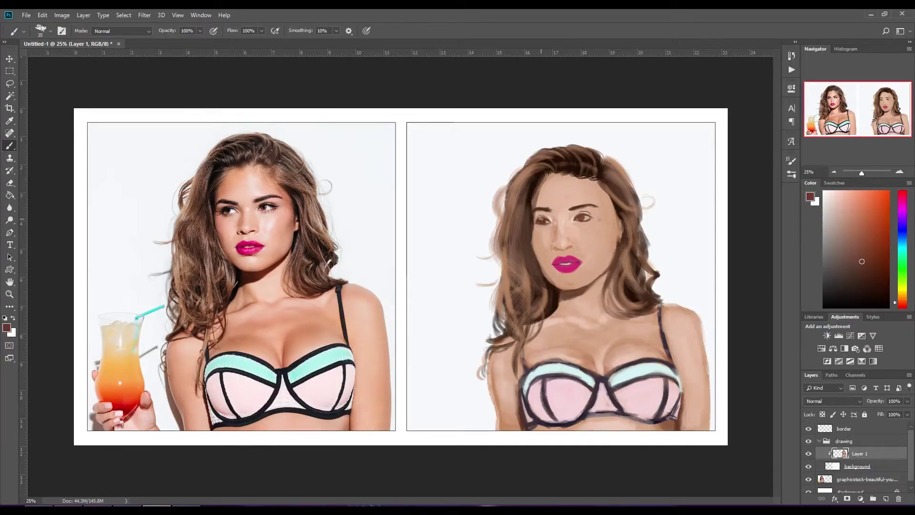
left_click(589, 219, "alt")
key("bracketright")
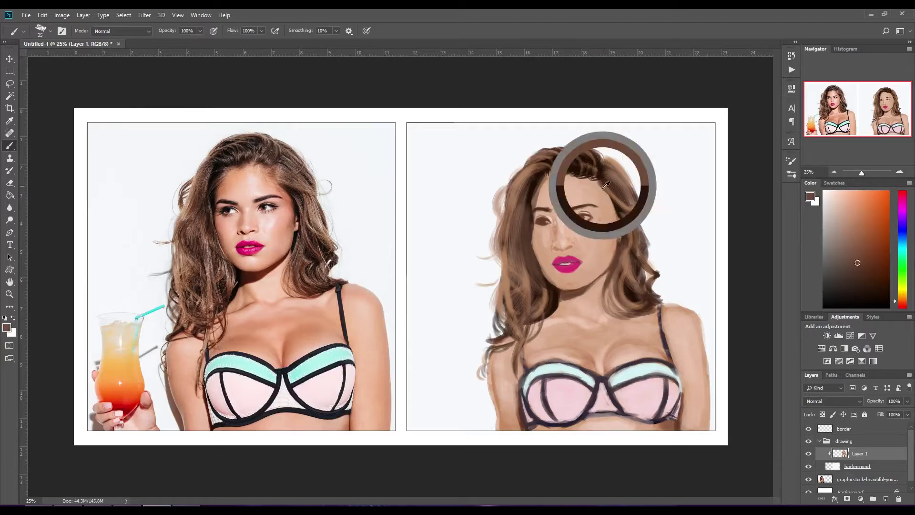
left_click_drag(613, 214, 614, 245)
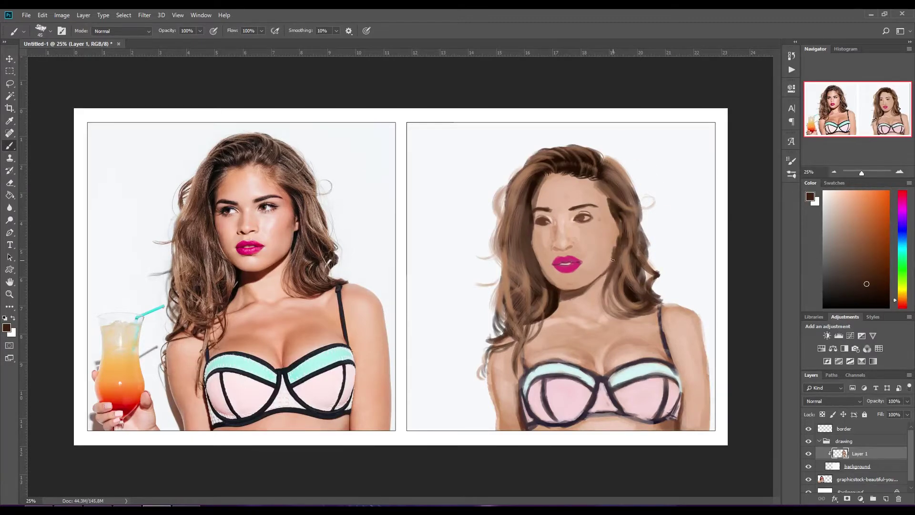
left_click(609, 212, "alt")
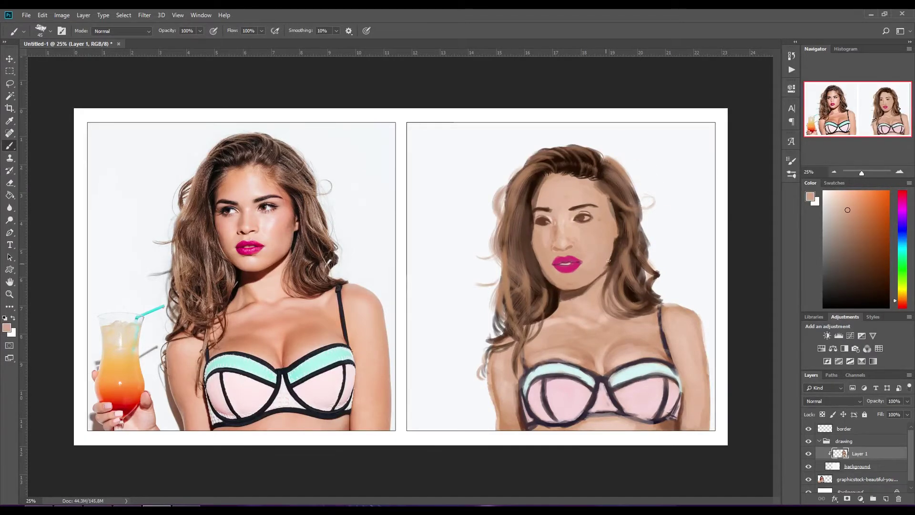
left_click_drag(606, 265, 614, 238)
Step: Lasso the painted eyes, nudge them into position and drop the selection
key("l")
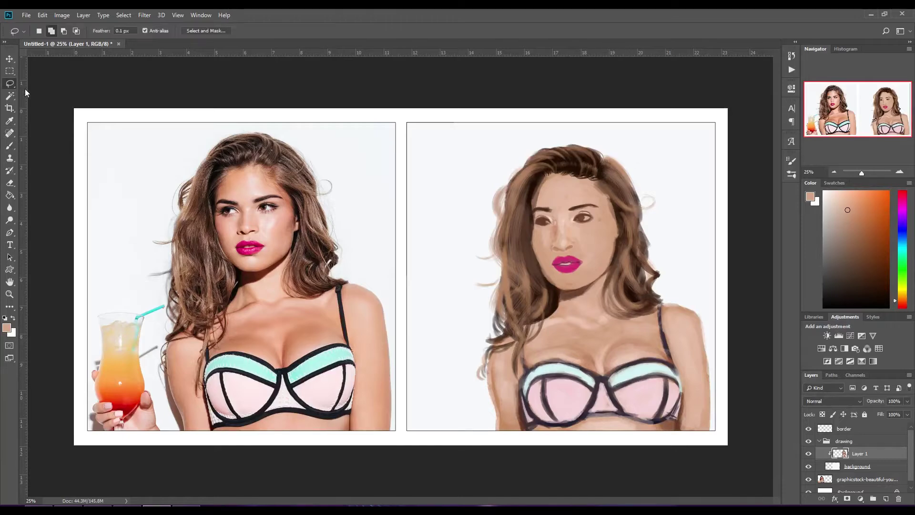
mouse_move(599, 202)
left_mouse_down()
mouse_move(553, 252)
mouse_move(581, 253)
mouse_move(536, 231)
mouse_move(538, 217)
left_mouse_up()
key("v")
key("ctrl+d")
Step: Paint the left eye dark brown sampled from the hairline
key("b")
left_click(536, 210, "alt")
left_click(537, 226, "alt")
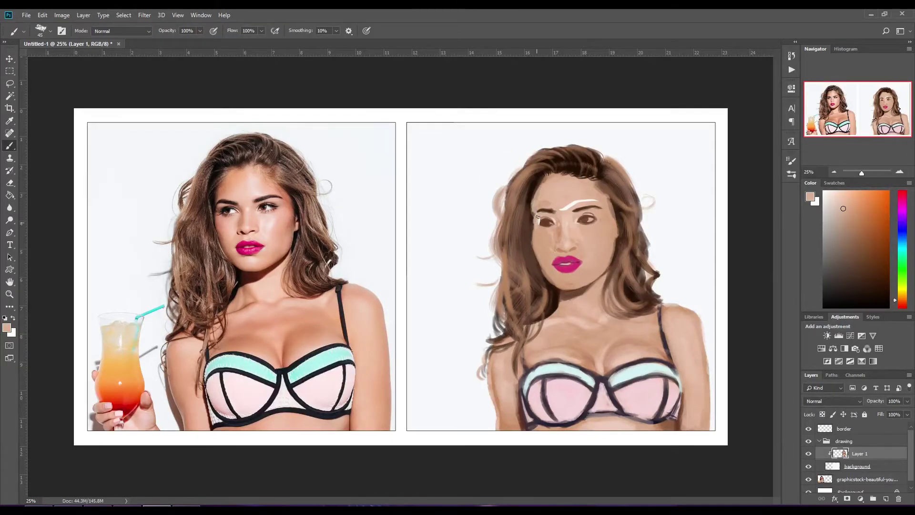
left_click(533, 215, "alt")
mouse_move(548, 219)
left_mouse_down()
mouse_move(538, 222)
mouse_move(546, 222)
left_mouse_up()
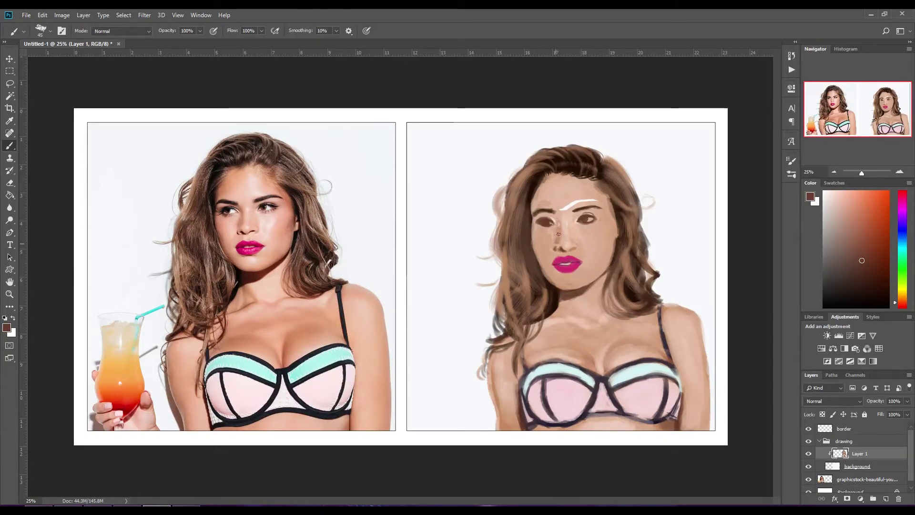
Step: Cover the white highlight above the eyebrow with a sampled light skin tone
left_click(548, 241, "alt")
key("bracketleft")
key("bracketleft")
key("bracketleft")
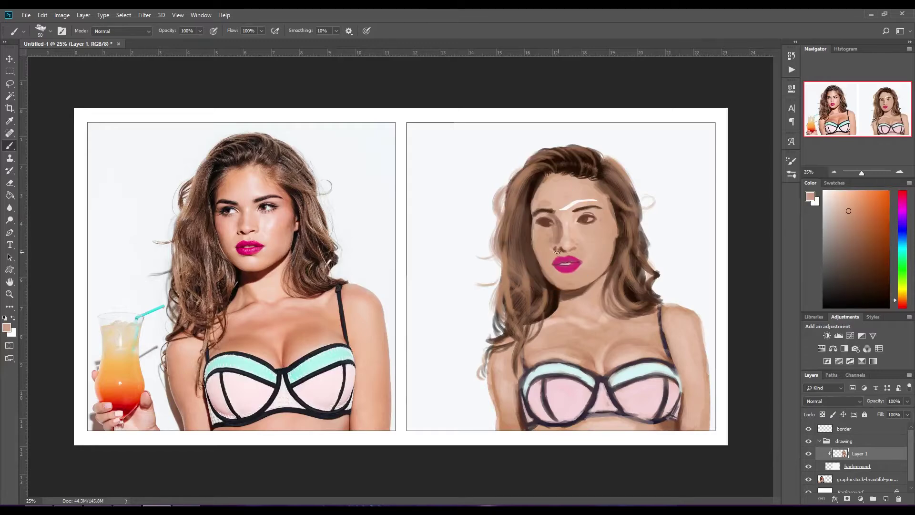
left_click(559, 251, "alt")
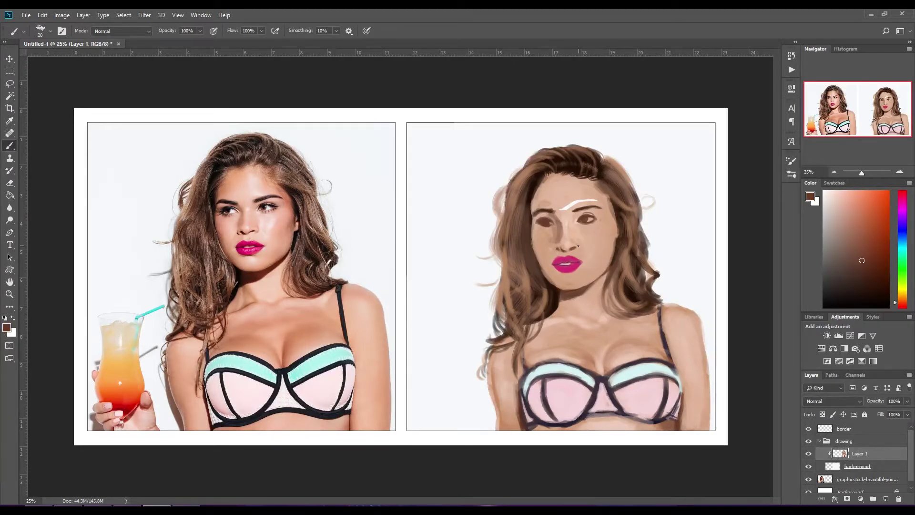
key("bracketright")
key("bracketright")
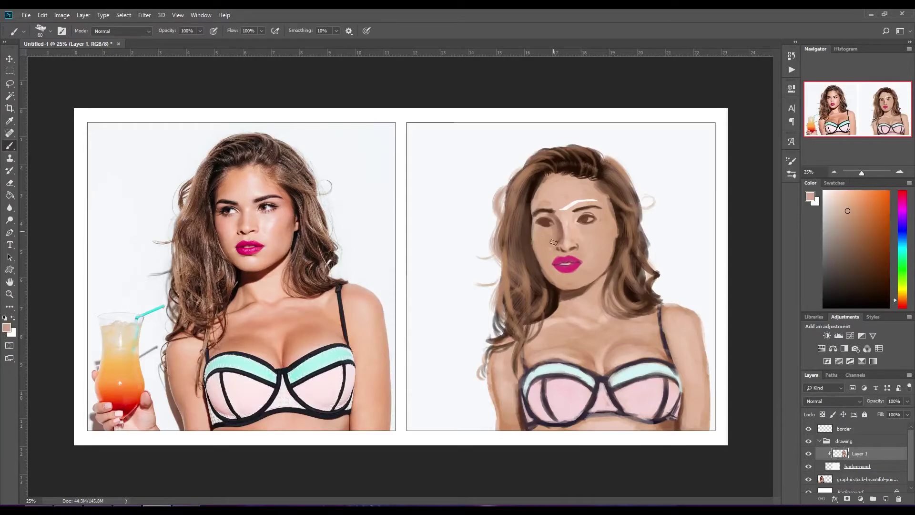
left_click(555, 217, "alt")
left_click(550, 214, "alt")
left_click_drag(567, 205, 599, 202)
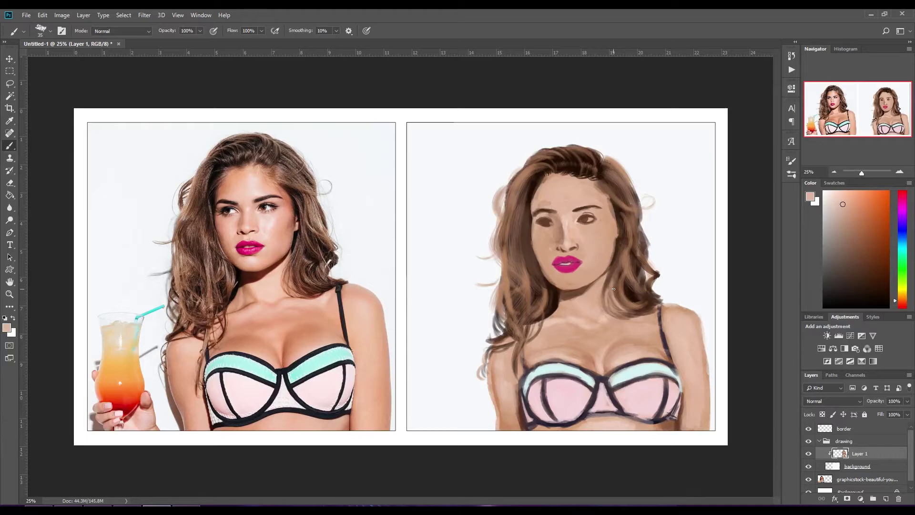
Step: Lasso the painted nose and reshape it with a Free Transform Warp
key("l")
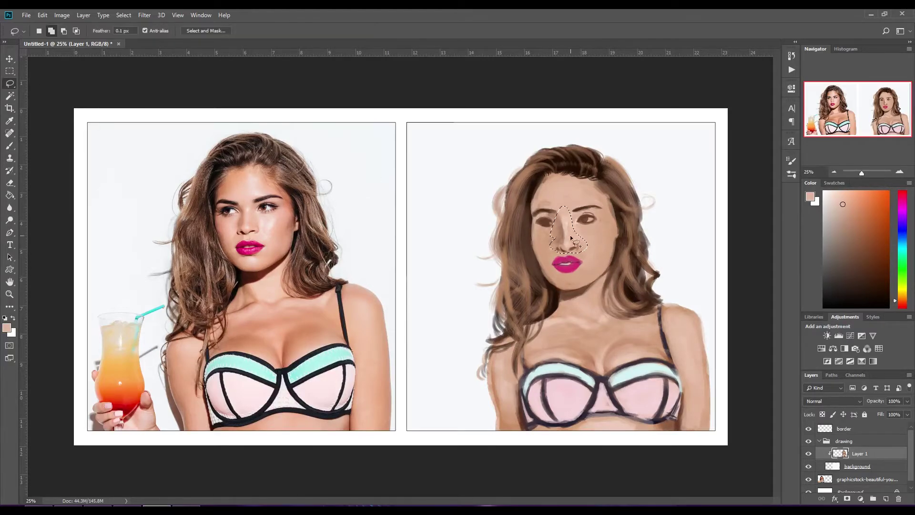
right_click(571, 237)
left_click(591, 341)
right_click(571, 219)
left_click(590, 281)
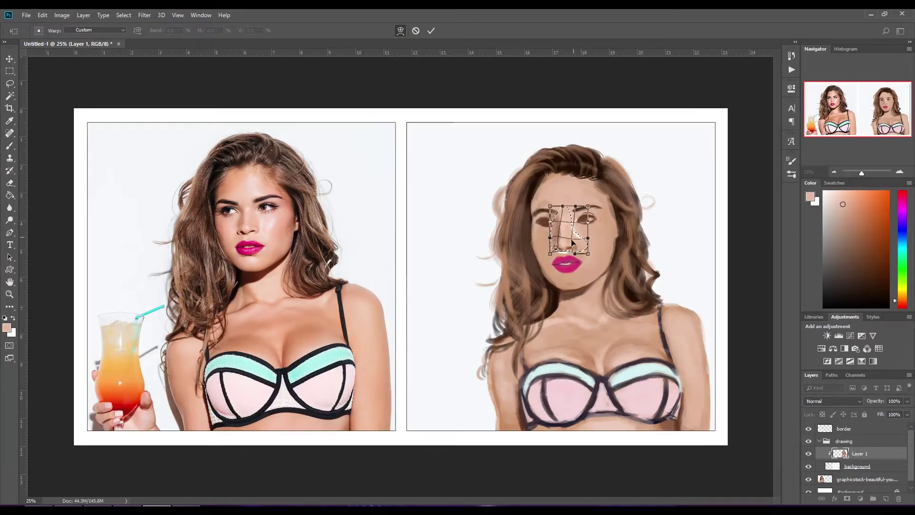
mouse_move(572, 243)
left_mouse_down()
mouse_move(574, 236)
mouse_move(584, 249)
left_mouse_up()
Step: Commit the nose warp and load dark brown on a smaller brush for the nostril
key("Return")
key("b")
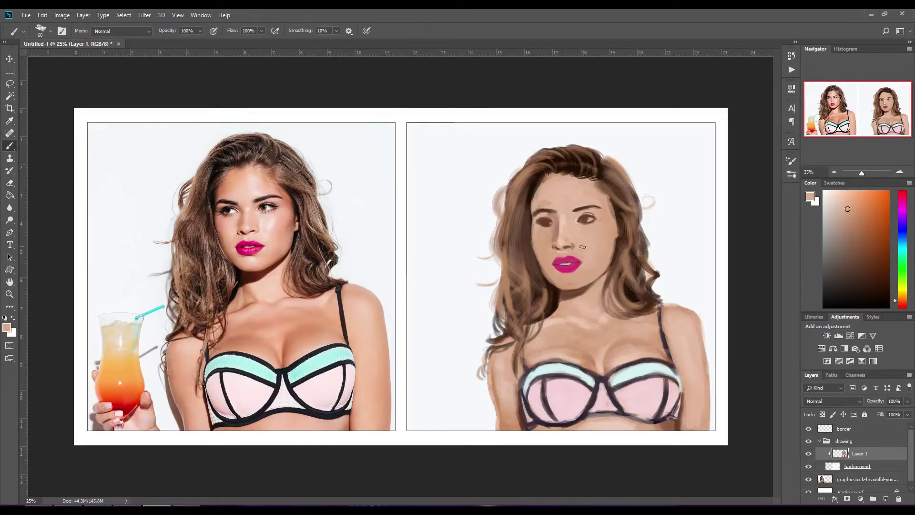
key("bracketleft")
key("bracketleft")
key("bracketleft")
left_click(570, 246, "alt")
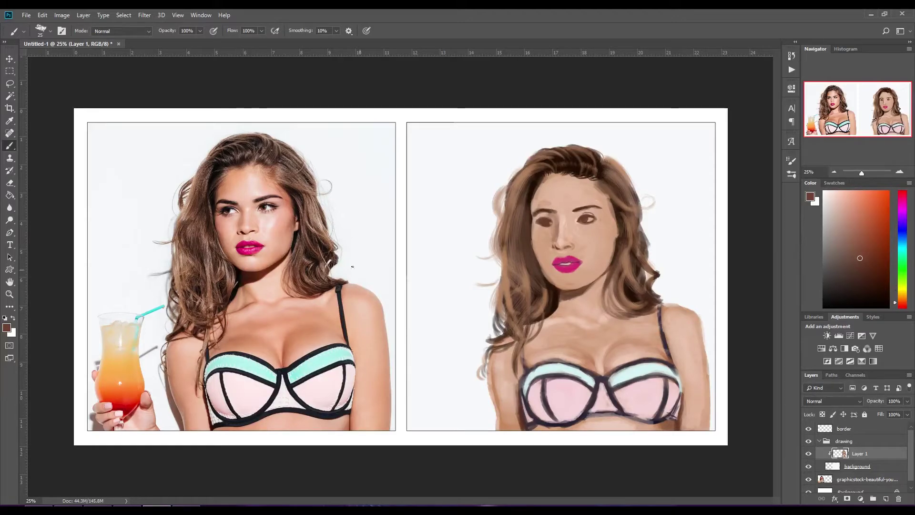
Step: Paint the eye whites in near-white picked from the Color panel
left_click(551, 224, "alt")
left_click(546, 220, "alt")
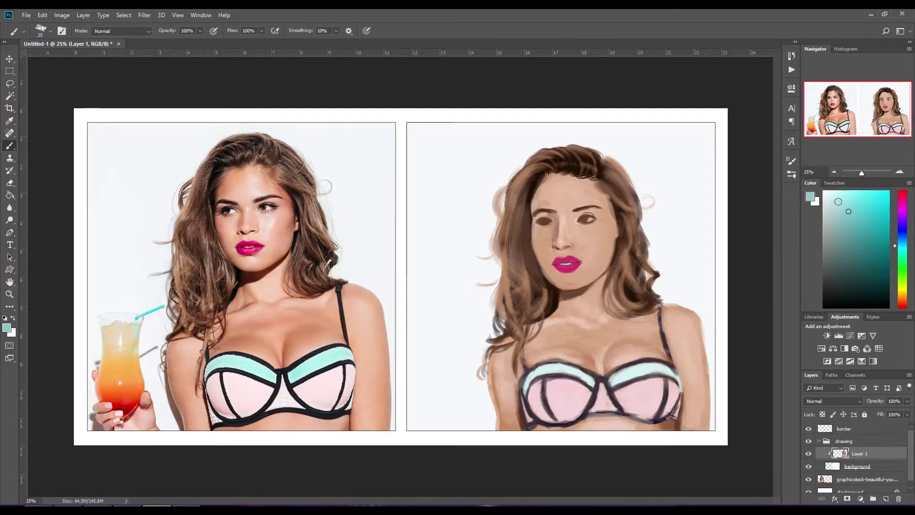
left_click(824, 193)
left_click_drag(538, 222, 543, 221)
Step: Pick orange-brown for the irises and dark reddish brown for the lashes
left_click(586, 219, "alt")
left_click(902, 298)
left_click(853, 240)
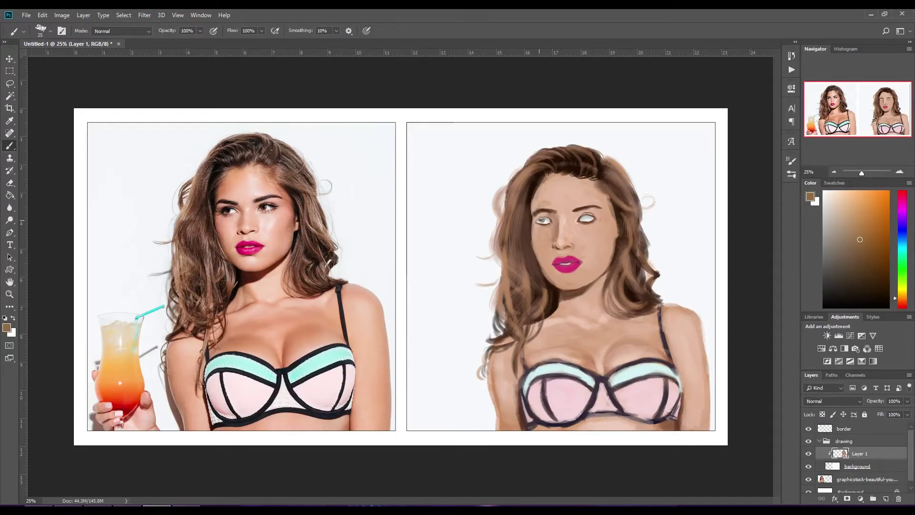
left_click(870, 257)
left_click(543, 220, "alt")
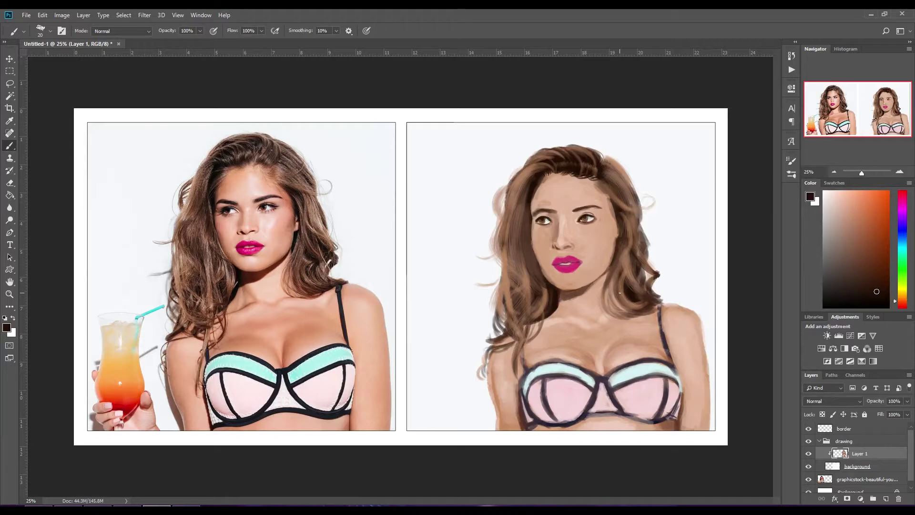
left_click(870, 267)
Step: Shade the painted chest and lower body edges with sampled orange-brown skin tone
key("bracketright")
key("bracketright")
key("bracketright")
left_click(596, 281, "alt")
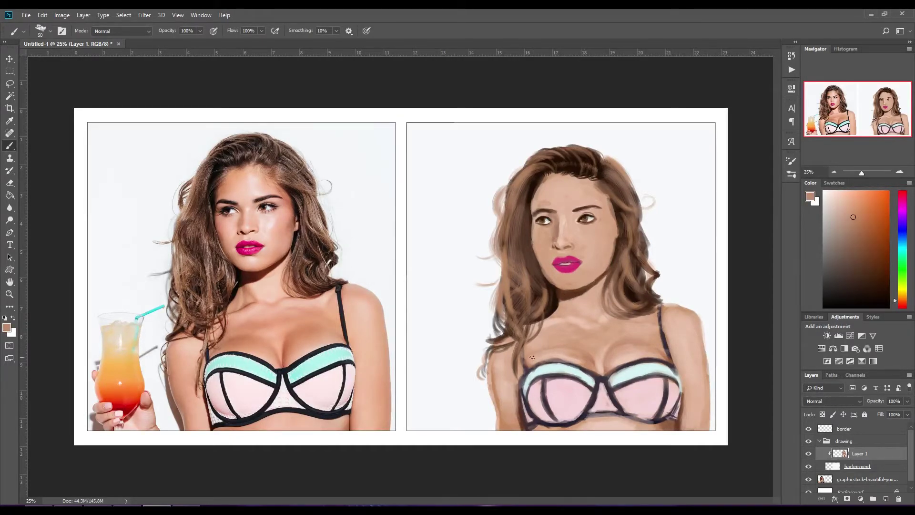
left_click(555, 352, "alt")
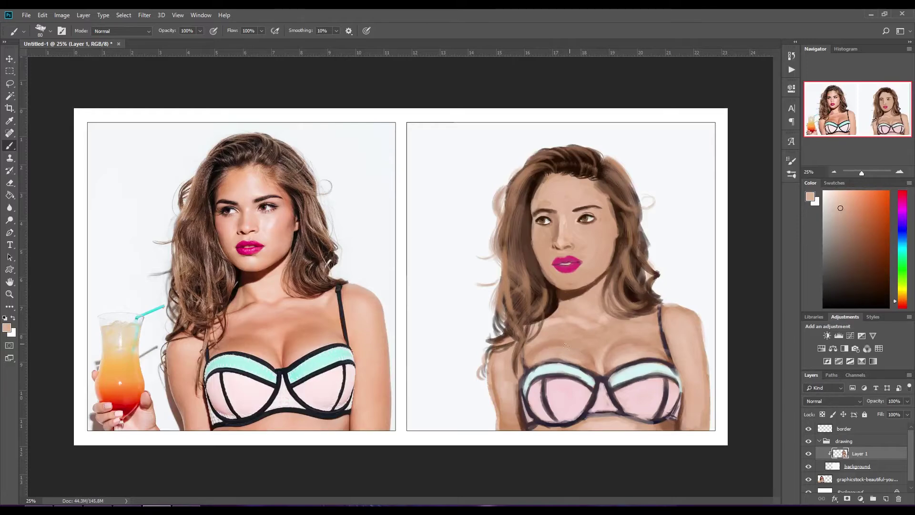
left_click(591, 360, "alt")
key("bracketleft")
key("bracketleft")
key("bracketleft")
mouse_move(595, 369)
left_mouse_down()
mouse_move(612, 353)
mouse_move(569, 364)
left_mouse_up()
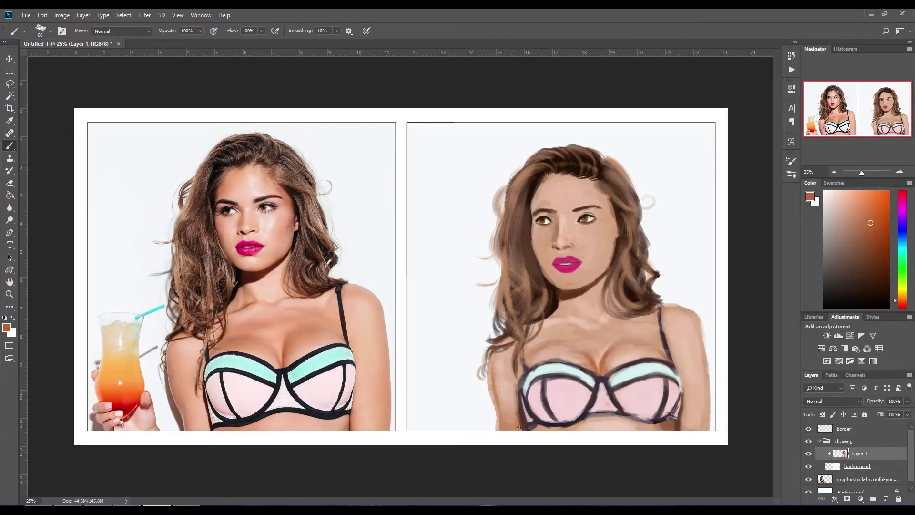
key("bracketright")
key("bracketright")
key("bracketright")
left_click_drag(519, 381, 520, 429)
left_click_drag(667, 420, 696, 431)
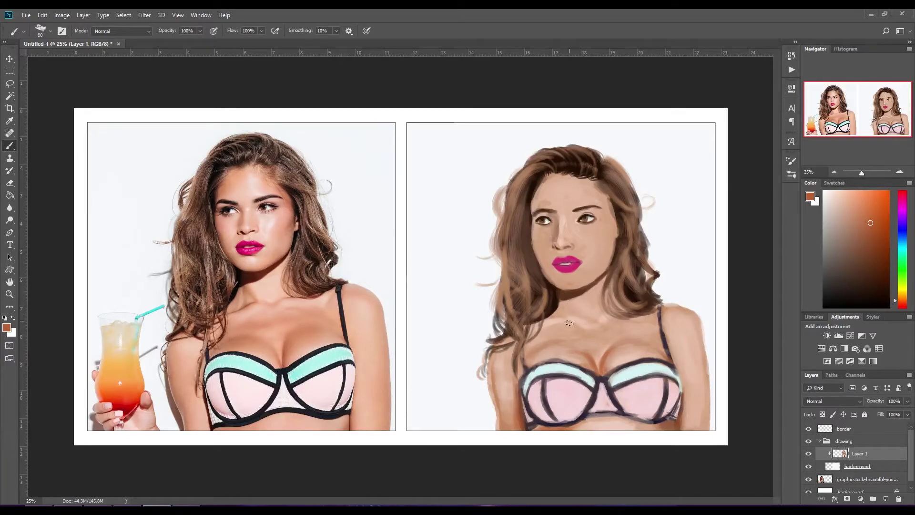
Step: Paint skin tone across the upper chest and cleavage, resampling lighter and darker tones
key("bracketleft")
key("bracketleft")
key("bracketleft")
mouse_move(602, 366)
left_mouse_down()
mouse_move(648, 339)
mouse_move(562, 343)
left_mouse_up()
key("bracketright")
key("bracketright")
key("bracketright")
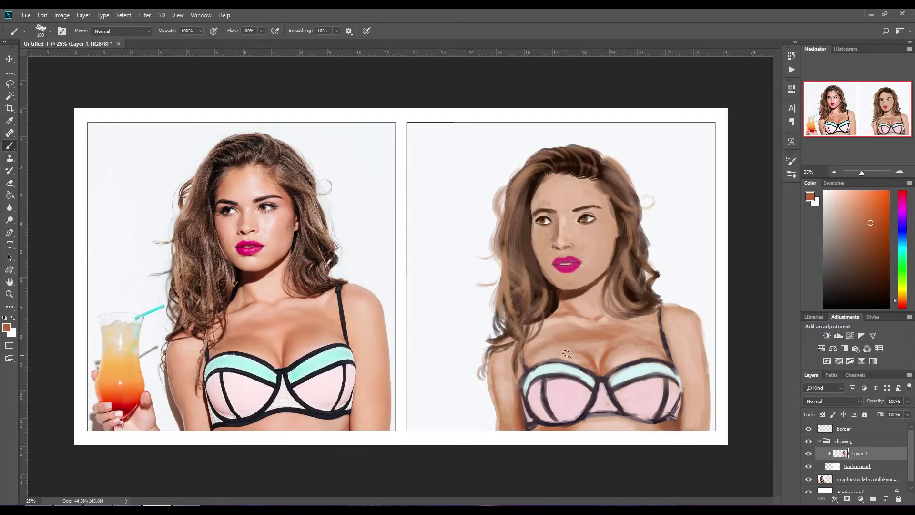
left_click(567, 353, "alt")
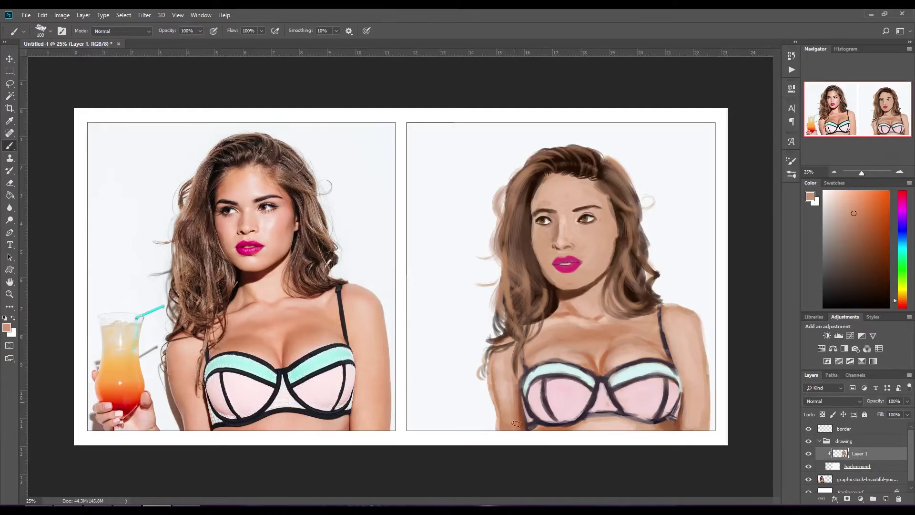
key("bracketleft")
key("bracketleft")
key("bracketleft")
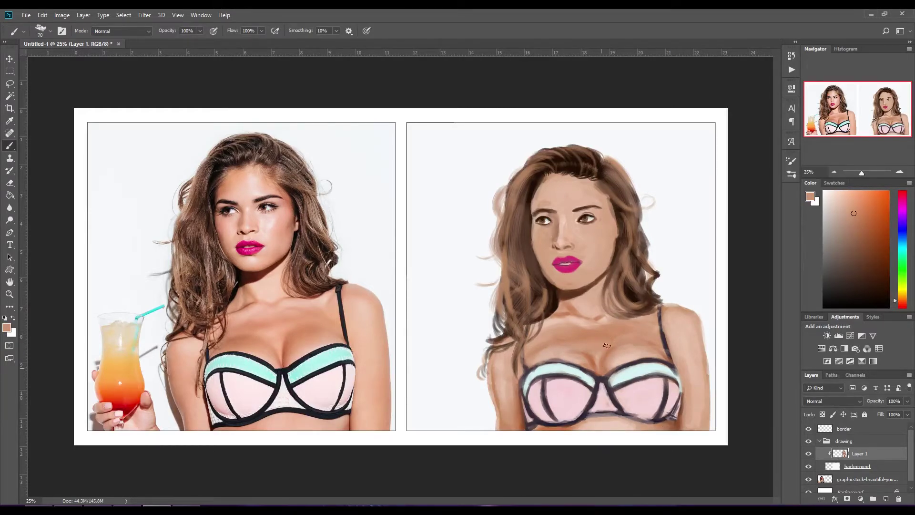
left_click(600, 358, "alt")
key("bracketright")
key("bracketright")
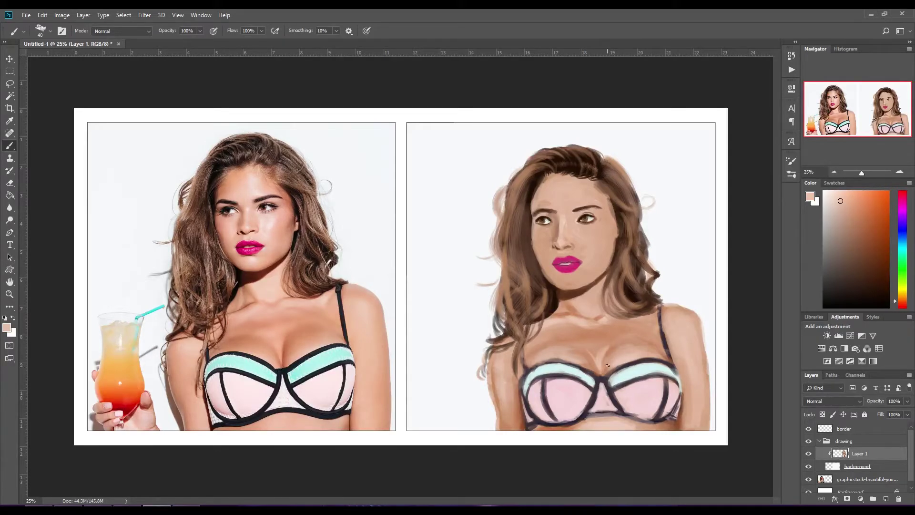
left_click(573, 309, "alt")
key("bracketleft")
Step: Sample tan, reddish brown, hair black and shoulder pink while resizing the brush
key("bracketleft")
key("bracketleft")
key("bracketleft")
key("bracketleft")
key("bracketright")
key("bracketright")
key("bracketright")
key("bracketright")
left_click(597, 352, "alt")
key("bracketleft")
left_click(561, 329, "alt")
key("bracketleft")
key("bracketleft")
key("bracketleft")
key("bracketright")
key("bracketright")
key("bracketright")
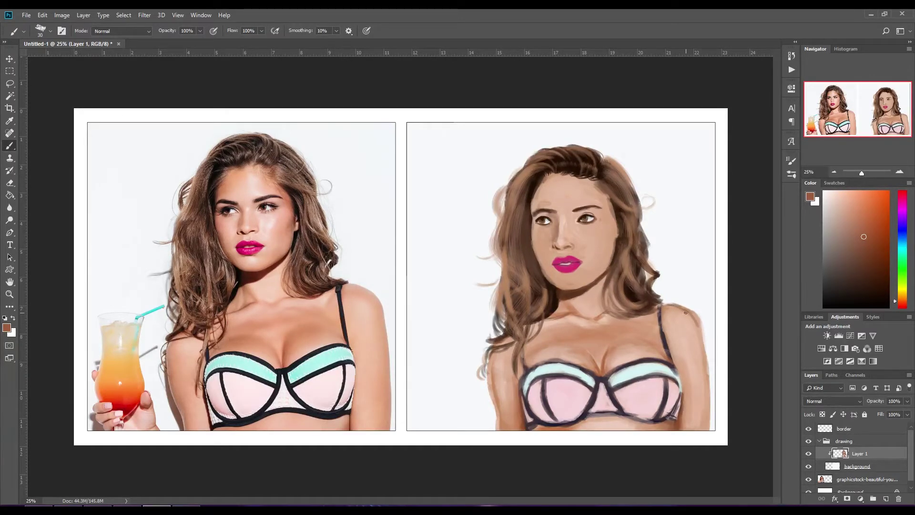
left_click(656, 275, "alt")
left_click(681, 329, "alt")
key("bracketright")
key("bracketright")
key("bracketright")
key("bracketleft")
key("bracketleft")
key("bracketleft")
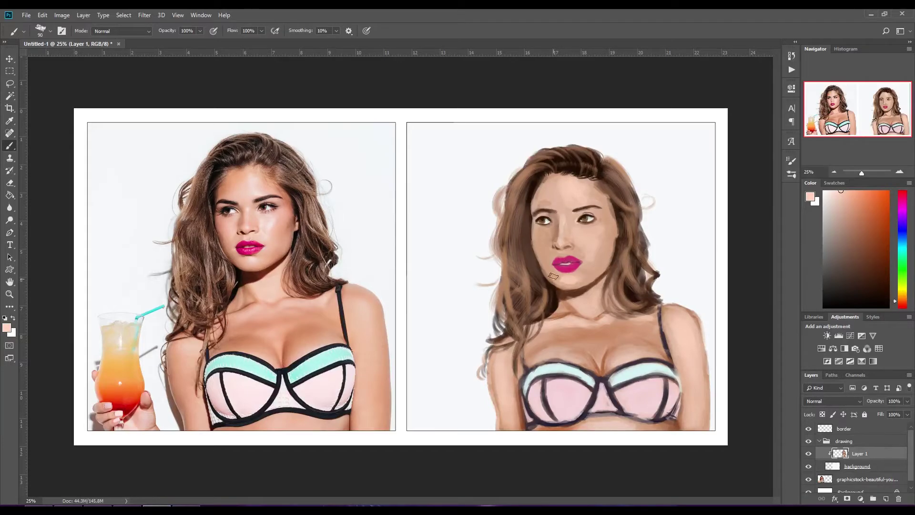
key("bracketleft")
key("bracketleft")
key("bracketleft")
Step: Paint a dark brown shadow along the jawline under the chin, then sample muted browns
left_click(565, 295, "alt")
left_click_drag(568, 288, 600, 276)
key("bracketright")
key("bracketright")
key("bracketright")
left_click(607, 251, "alt")
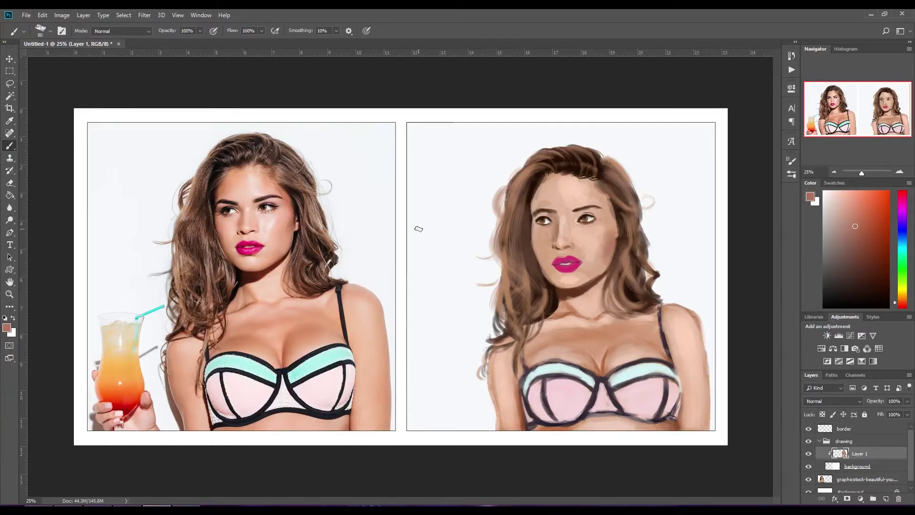
left_click(595, 259, "alt")
left_click(488, 233, "alt")
key("bracketleft")
key("bracketleft")
left_click(612, 245, "alt")
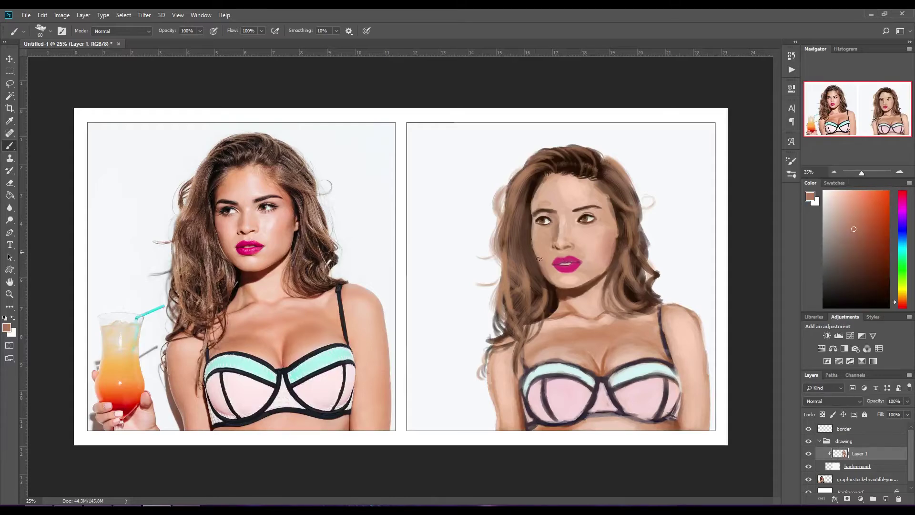
left_click(539, 258, "alt")
key("bracketright")
key("bracketright")
key("bracketright")
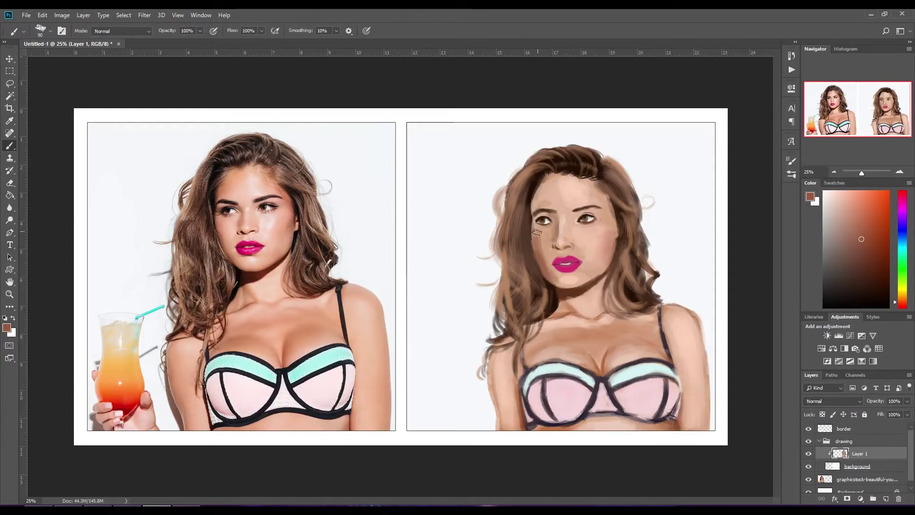
Step: Load a very dark brown on a tiny brush and outline the face's left edge
left_click(536, 203, "alt")
key("bracketright")
key("bracketright")
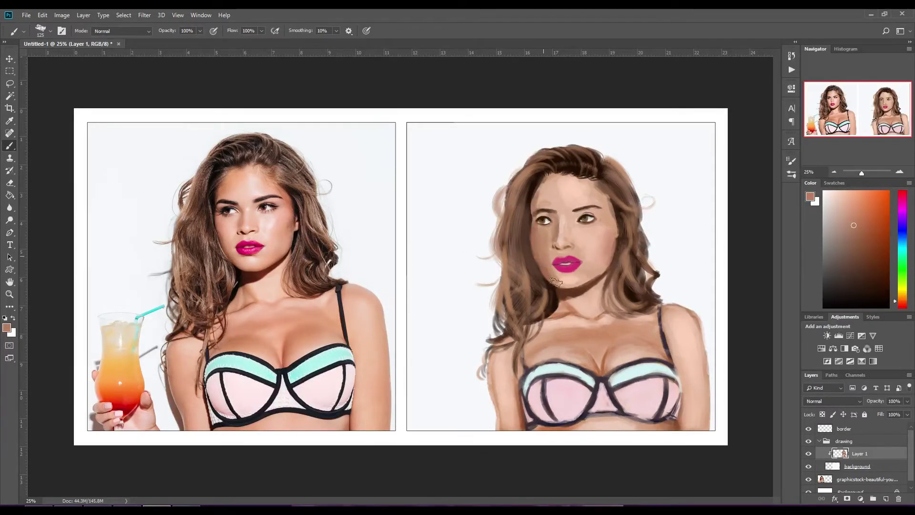
key("bracketleft")
left_click(546, 264, "alt")
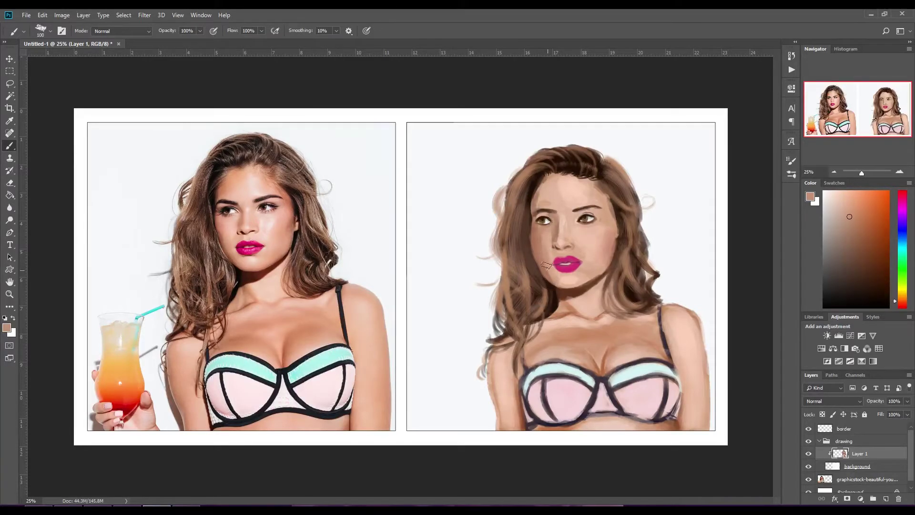
left_click(537, 203, "alt")
key("bracketleft")
key("bracketleft")
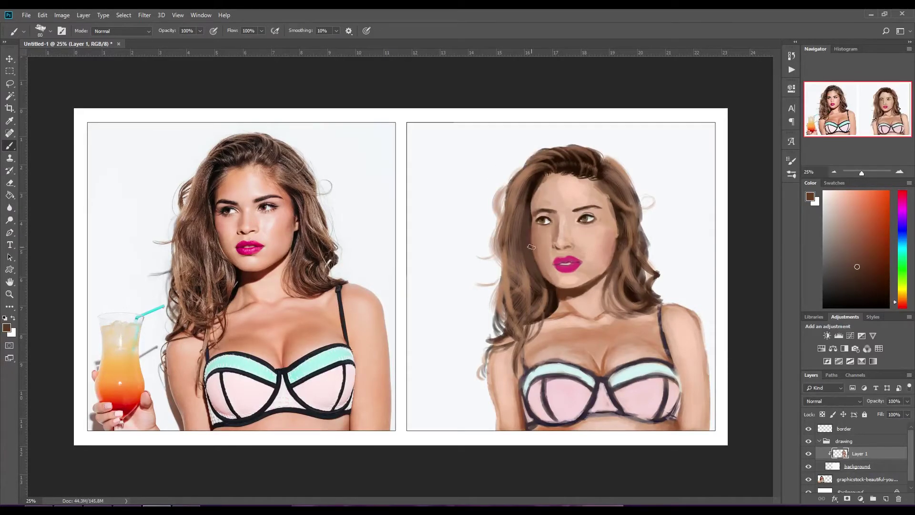
left_click(531, 247, "alt")
left_click(529, 196, "alt")
left_click(535, 256, "alt")
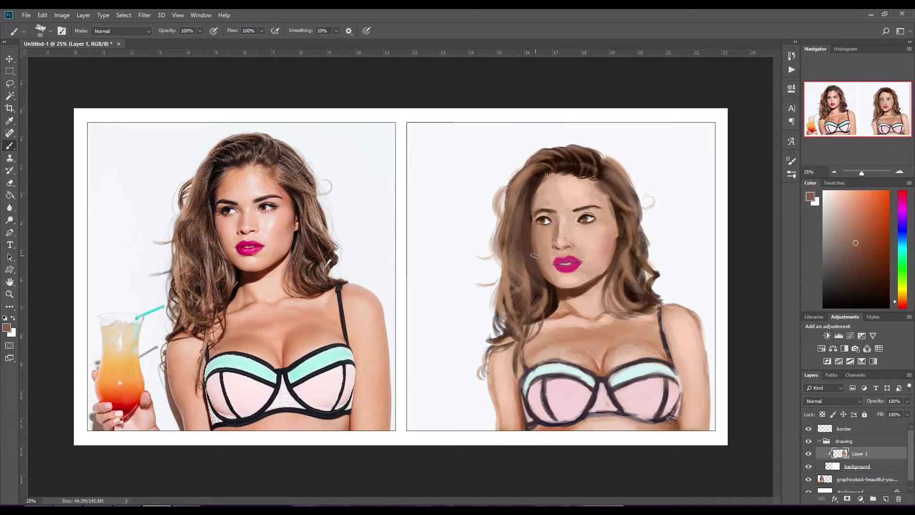
left_click(533, 276, "alt")
key("bracketleft")
key("bracketleft")
key("bracketleft")
mouse_move(533, 253)
left_mouse_down()
mouse_move(526, 198)
mouse_move(537, 185)
left_mouse_up()
Step: Darken the hair edge right of the face, beside the jaw and along the eyebrow
key("bracketright")
key("bracketright")
key("bracketright")
key("bracketright")
left_click_drag(613, 194, 616, 234)
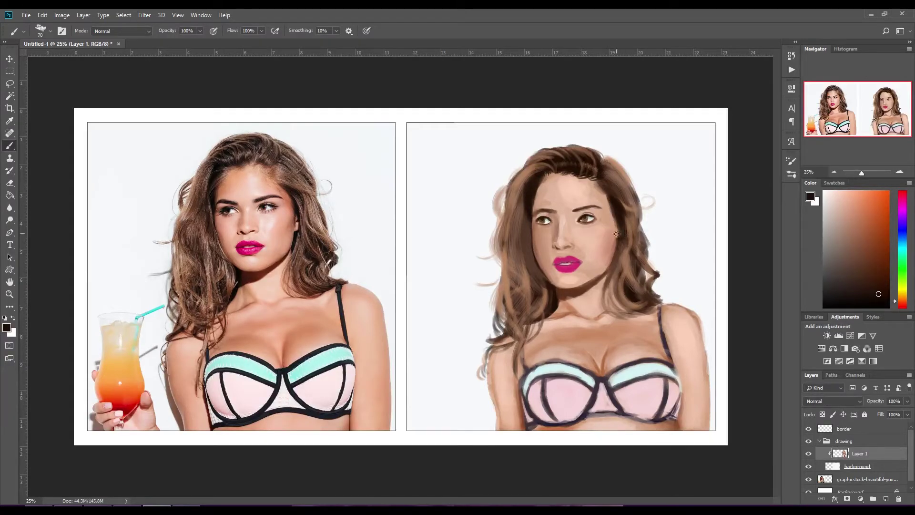
key("bracketleft")
key("bracketleft")
key("bracketleft")
left_click_drag(614, 268, 619, 245)
key("bracketright")
key("bracketright")
key("bracketright")
key("bracketleft")
key("bracketleft")
key("bracketleft")
left_click_drag(574, 207, 600, 205)
key("bracketleft")
key("bracketleft")
key("bracketleft")
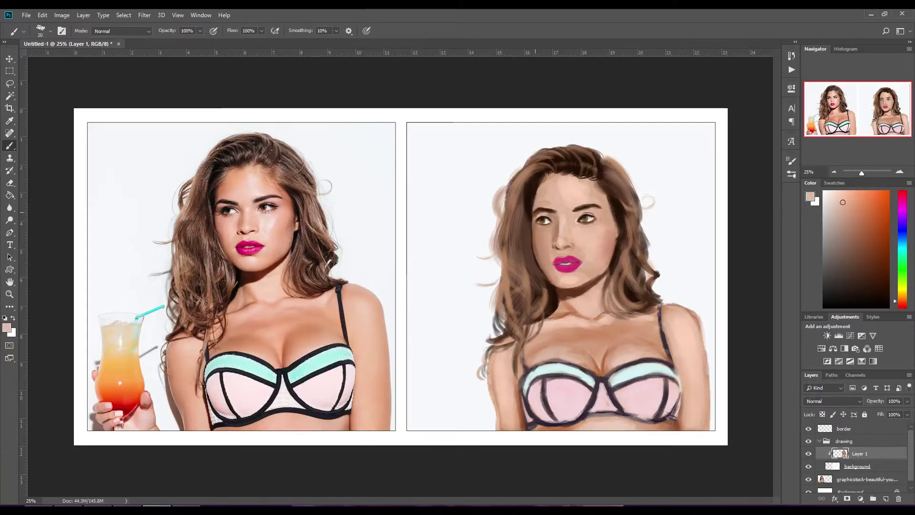
left_click(536, 212, "alt")
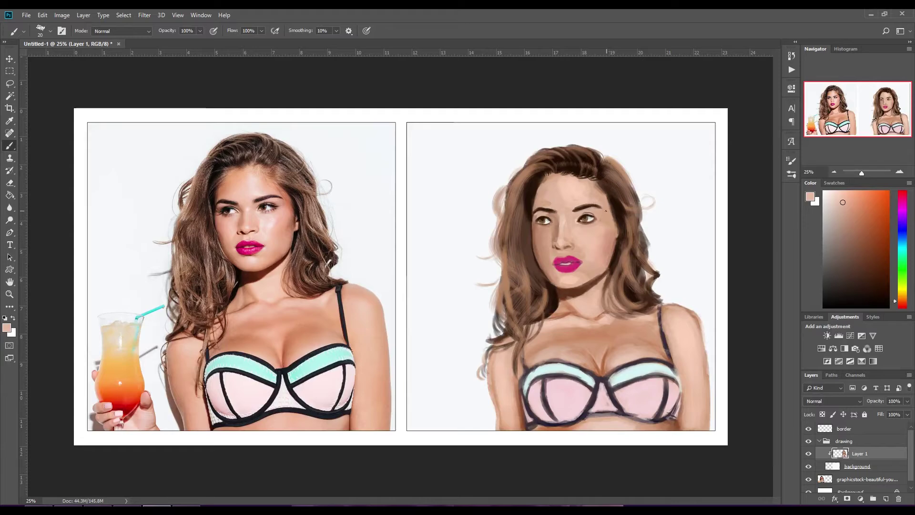
Step: Sample the lip magenta and choose a darker magenta in the Color panel
left_click(549, 220, "alt")
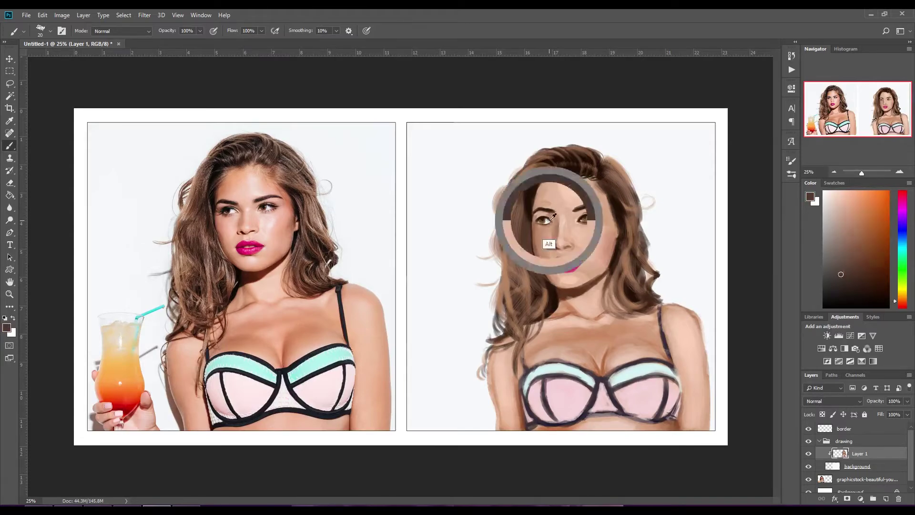
left_click(549, 220, "alt")
left_click(546, 213, "alt")
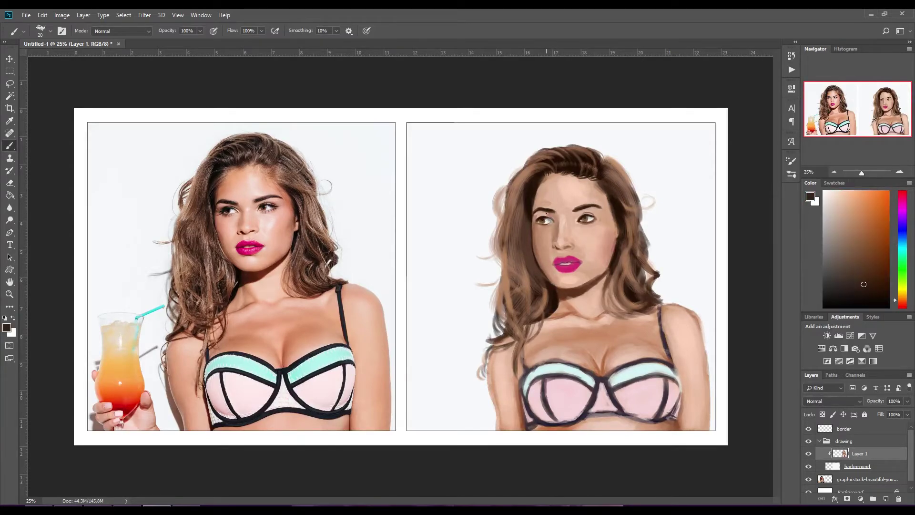
left_click(558, 263, "alt")
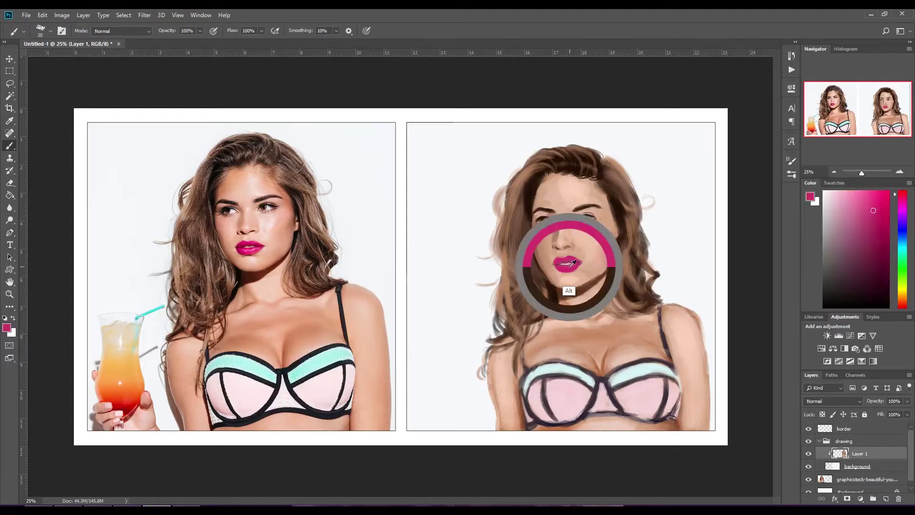
key("bracketright")
key("bracketright")
left_click(880, 233)
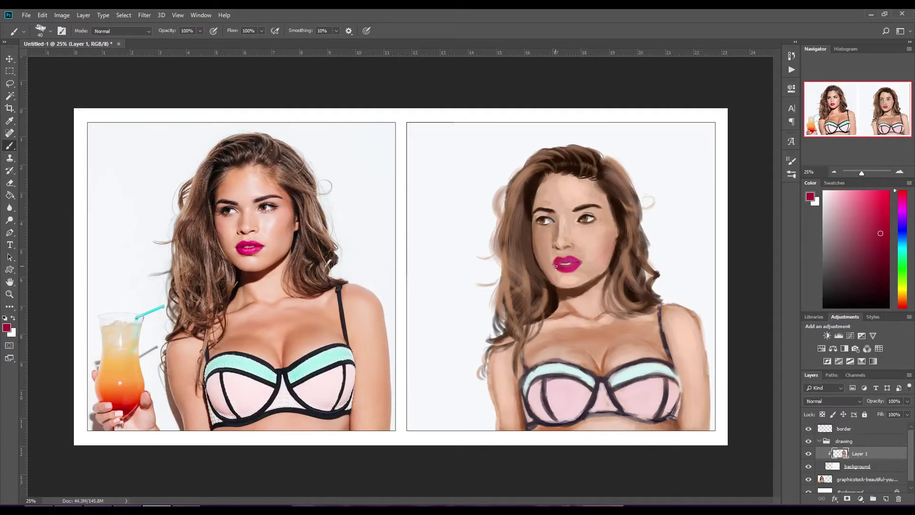
key("bracketleft")
Step: Dab near-white pink highlights on the lips, undoing the first, then load a pinkish skin tone
left_click(837, 200)
key("bracketleft")
key("bracketleft")
key("bracketleft")
left_click(828, 191)
mouse_move(564, 263)
left_mouse_down()
mouse_move(575, 270)
mouse_move(565, 268)
left_mouse_up()
key("ctrl+z")
left_click(884, 266)
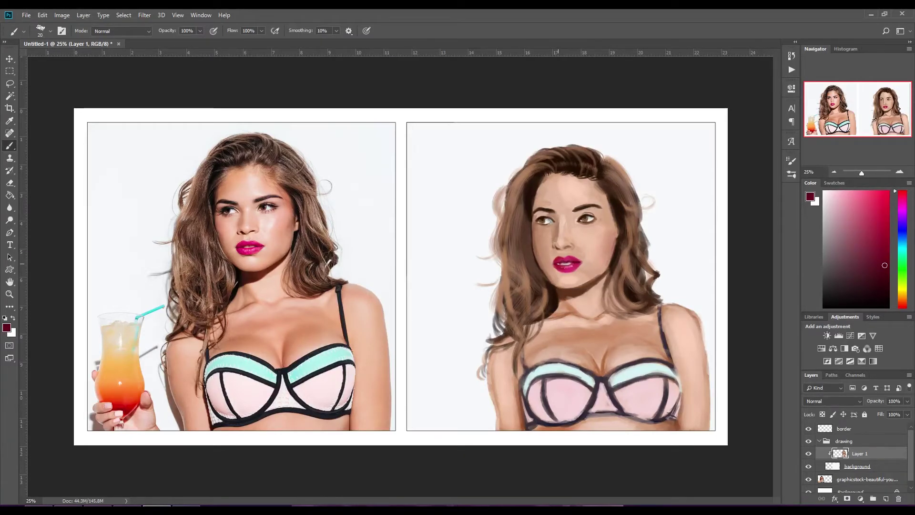
left_click(578, 278, "alt")
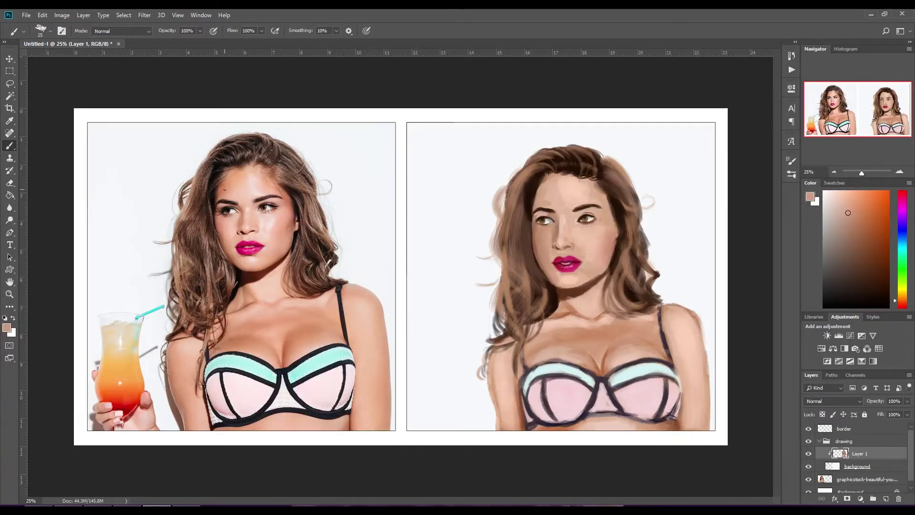
Step: Paint a lighter pale-pink stroke across the forehead with a 90 brush
key("bracketright")
key("bracketright")
key("bracketright")
left_click(561, 181, "alt")
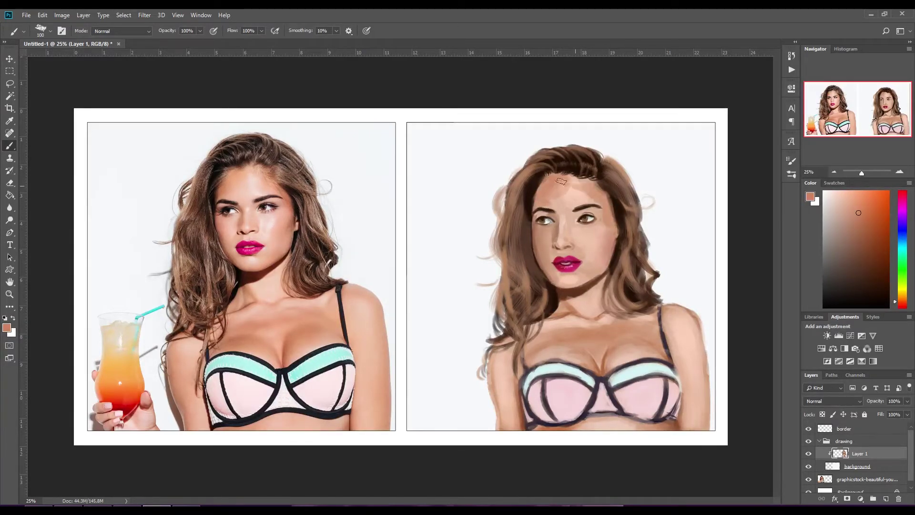
key("bracketleft")
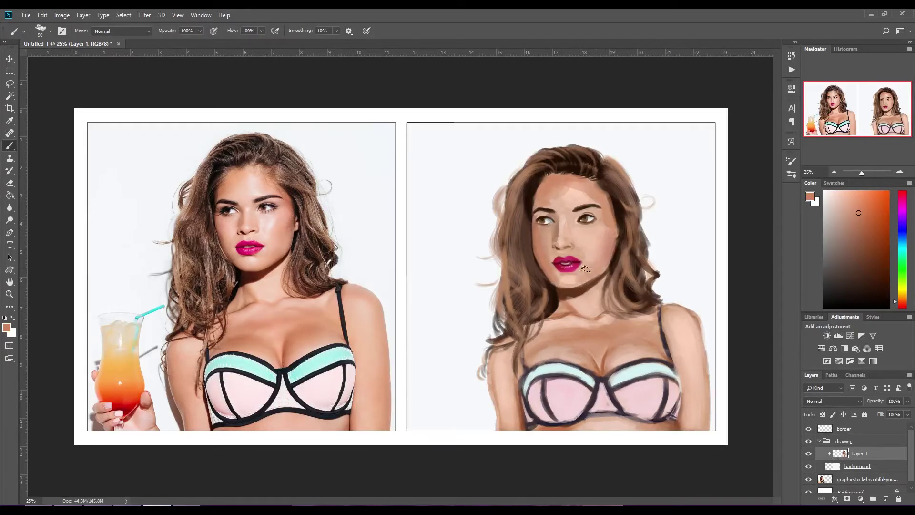
key("bracketleft")
key("bracketleft")
key("bracketleft")
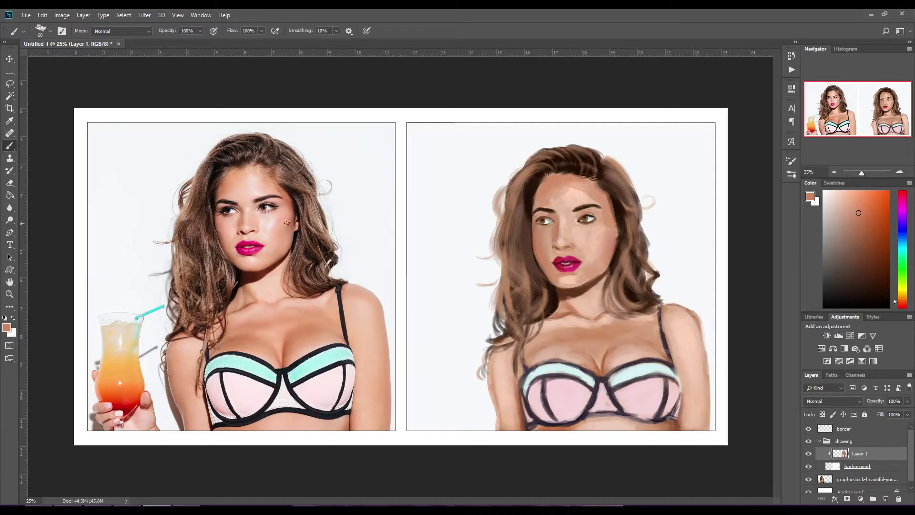
left_click(598, 244, "alt")
key("bracketright")
key("bracketright")
key("bracketright")
left_click_drag(566, 191, 578, 200)
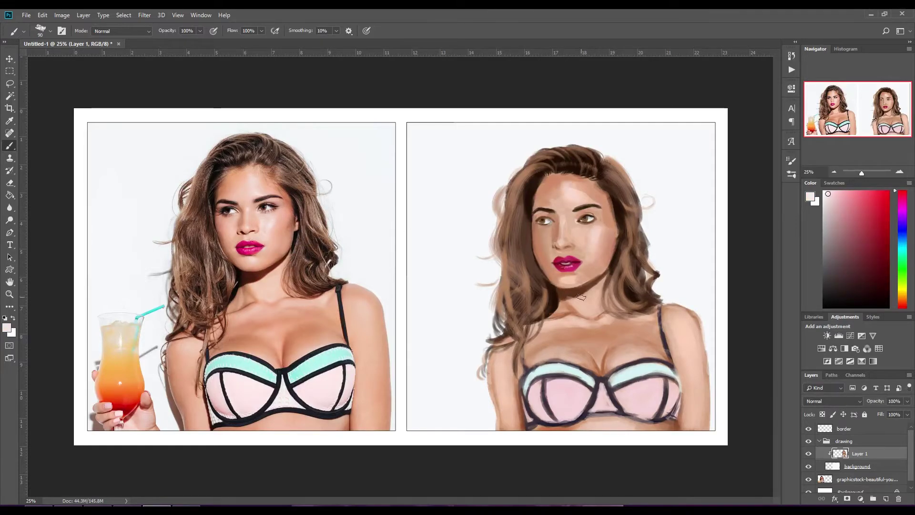
Step: Resample skin colours from the painted body and shoulder at brush sizes 15 to 90
key("bracketleft")
key("bracketleft")
key("bracketleft")
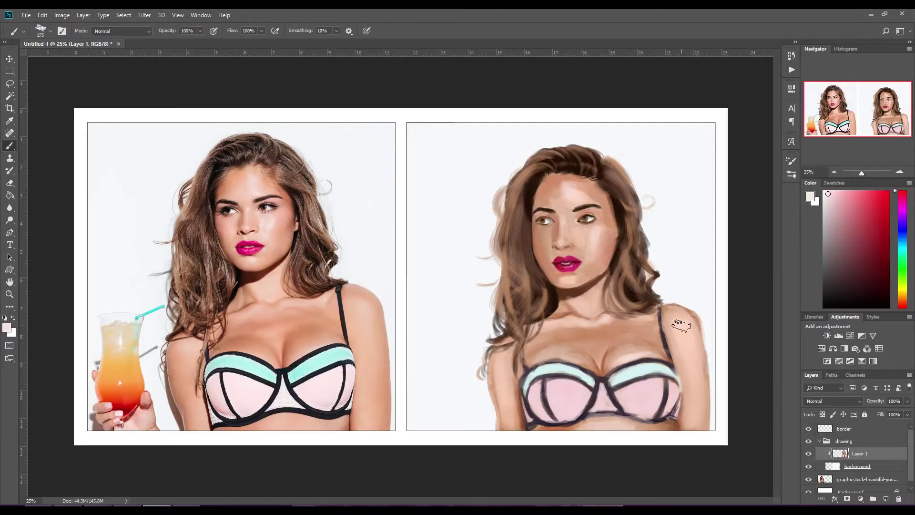
key("bracketleft")
key("bracketleft")
left_click(492, 364, "alt")
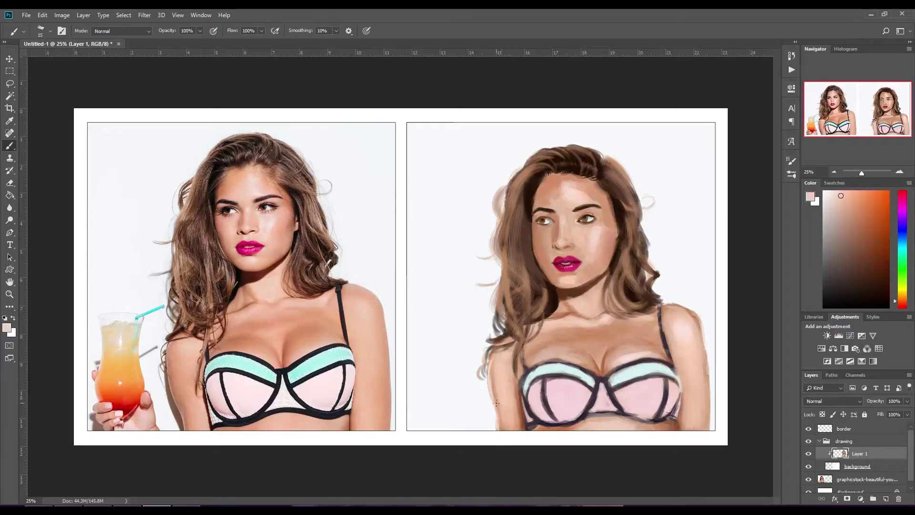
key("bracketright")
key("bracketright")
key("bracketright")
left_click(507, 375, "alt")
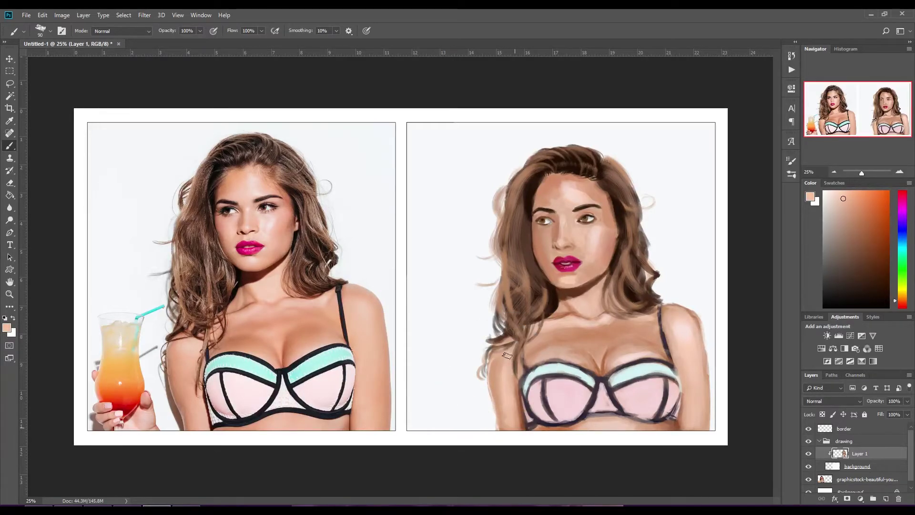
left_click(689, 324, "alt")
key("bracketright")
key("bracketright")
key("bracketright")
Step: Pick lighter peach from the original photo and pinks, then dark brown at size 15
left_click(347, 296, "alt")
key("bracketleft")
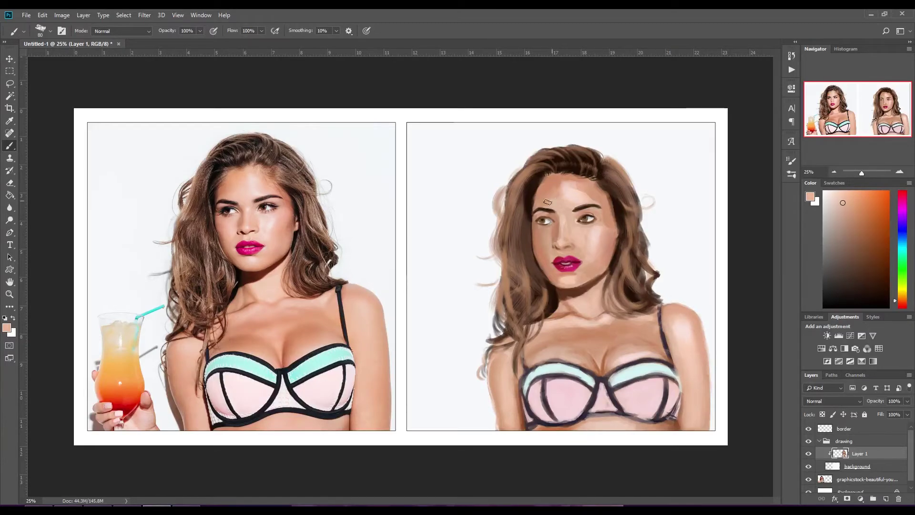
left_click(580, 192, "alt")
left_click(589, 218, "alt")
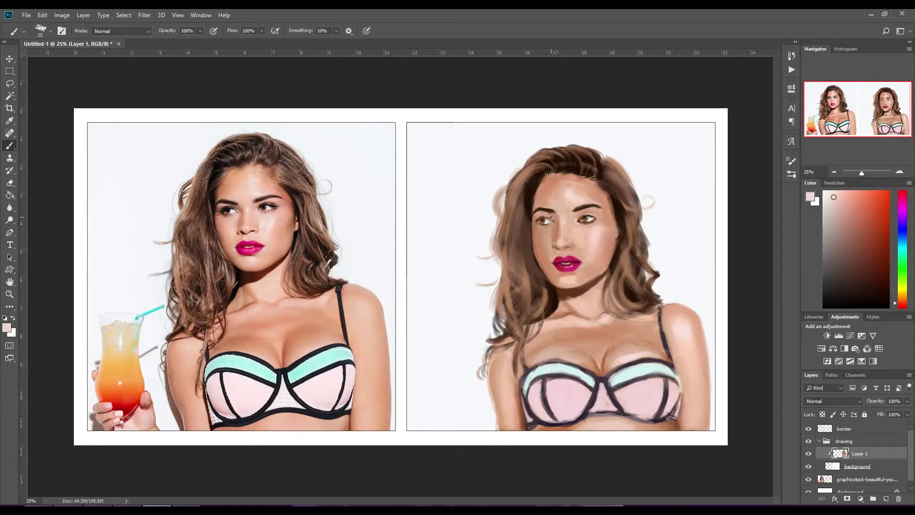
left_click(537, 220, "alt")
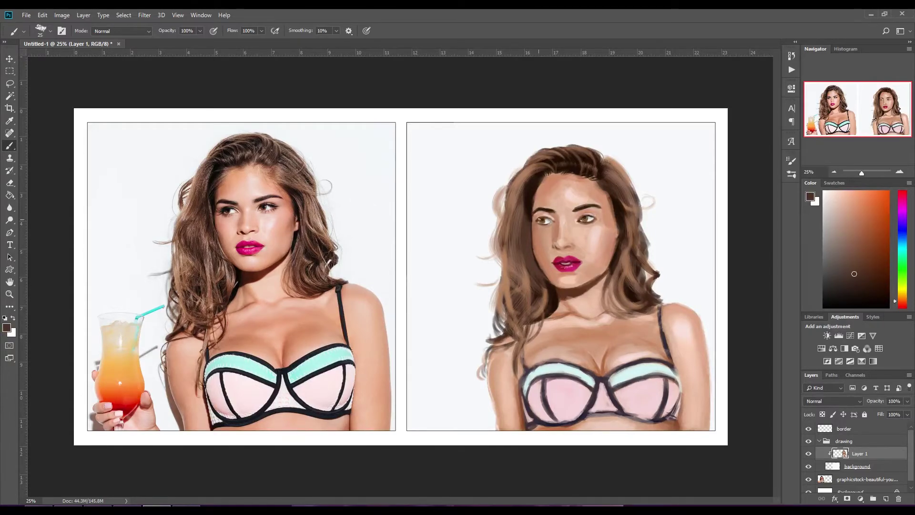
key("bracketleft")
key("bracketleft")
key("bracketleft")
key("bracketleft")
key("bracketleft")
Step: Zoom to 66.67% so the painted face fills the view
key("ctrl+plus")
key("ctrl+plus")
key("ctrl+plus")
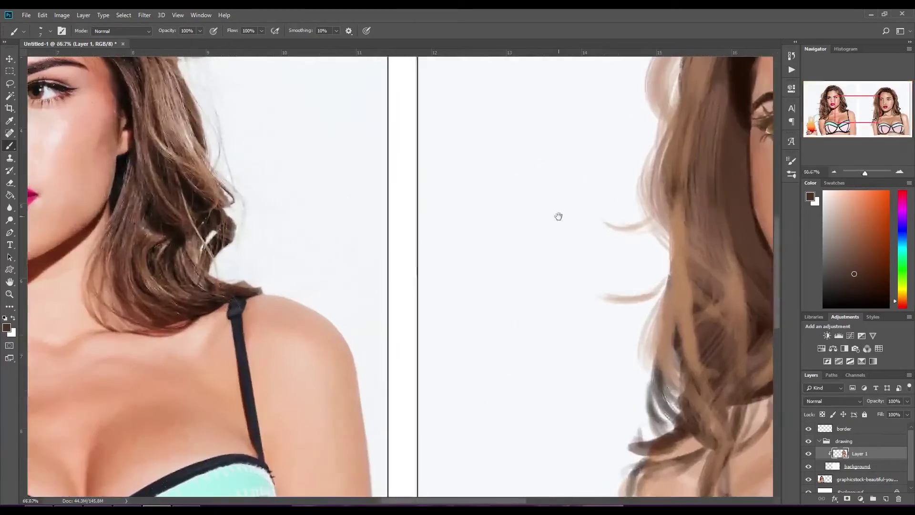
Step: Sample dark brown from the hair and paint winged eyeliner on the right eye
left_click(639, 391, "alt")
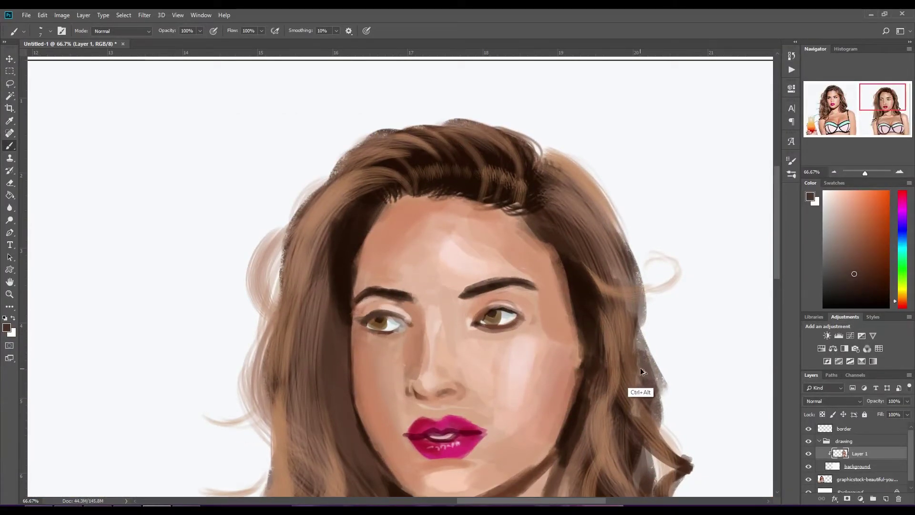
key("bracketright")
key("bracketright")
mouse_move(481, 313)
left_mouse_down()
mouse_move(526, 315)
mouse_move(518, 302)
left_mouse_up()
key("bracketleft")
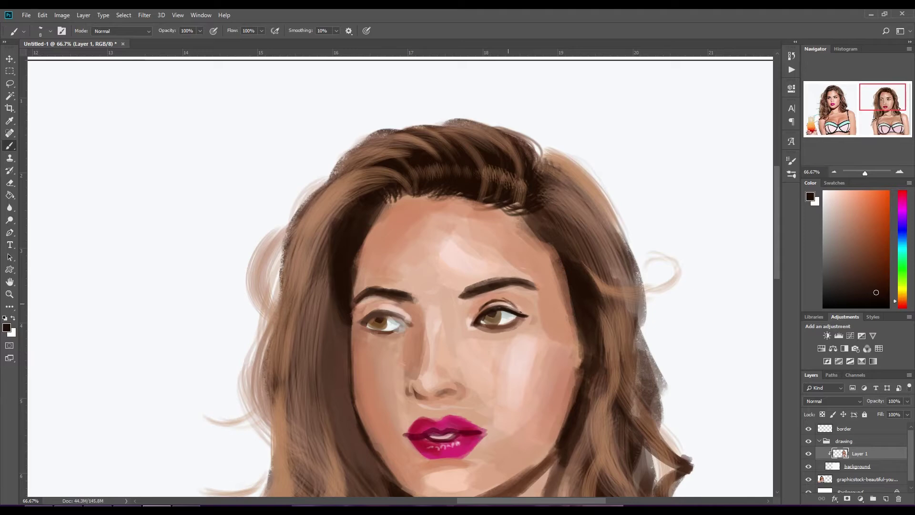
key("bracketright")
key("bracketright")
key("bracketleft")
key("bracketleft")
key("bracketleft")
Step: Paint the left eye's upper lid, corner wing lashes and crease, and the right eye's crease at brush size 20
left_click_drag(400, 317, 352, 327)
left_click_drag(369, 317, 361, 309)
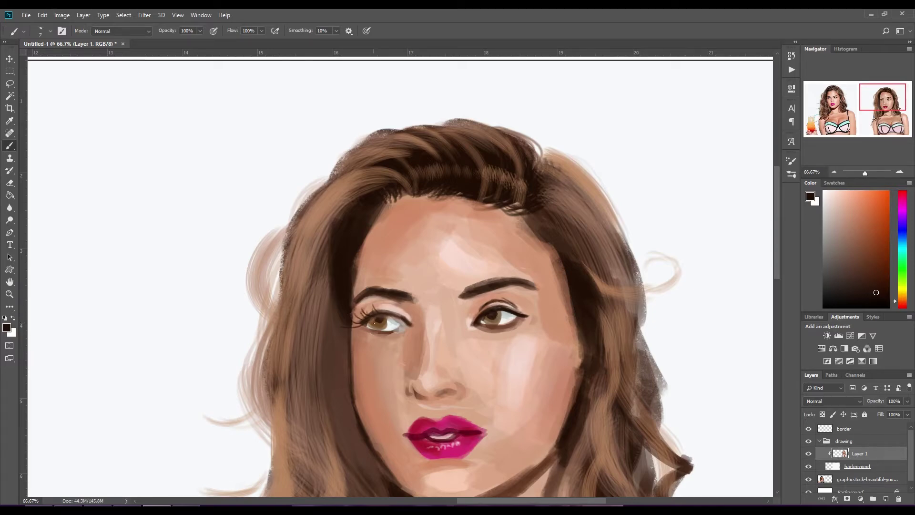
left_click_drag(408, 318, 381, 306)
key("bracketright")
key("bracketright")
key("bracketright")
left_click_drag(471, 318, 504, 305)
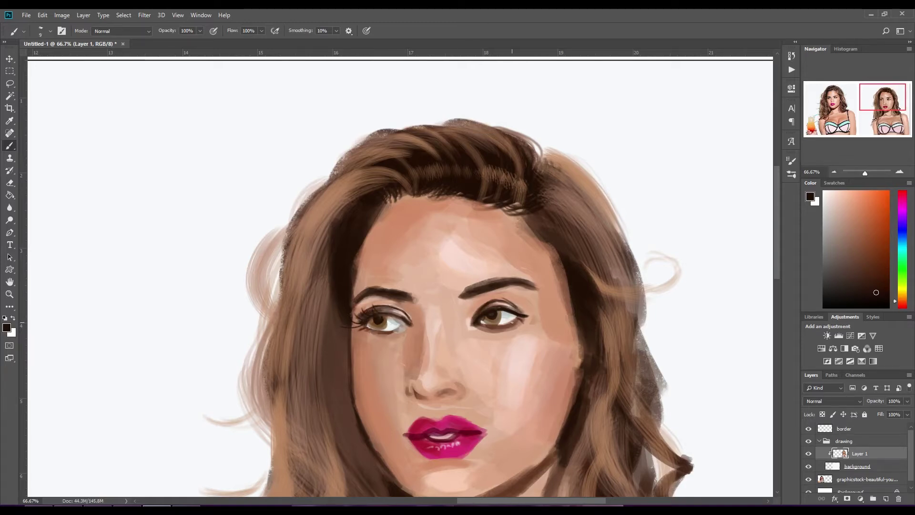
Step: Deepen the colour to near-black brown and darken the lash strokes around both eyes
left_click(497, 328, "alt")
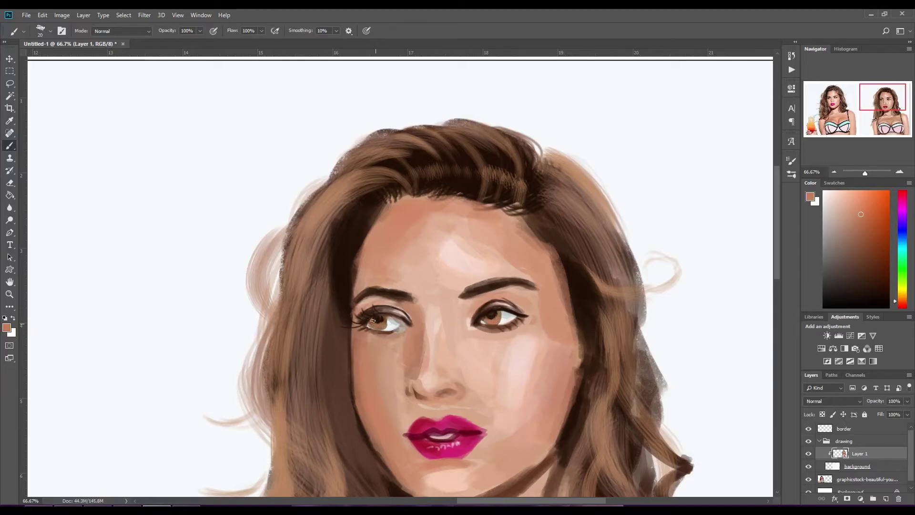
left_click(348, 326, "alt")
left_click(872, 278)
left_click(499, 313, "alt")
left_click_drag(483, 320, 500, 314)
key("bracketright")
left_click_drag(365, 317, 403, 317)
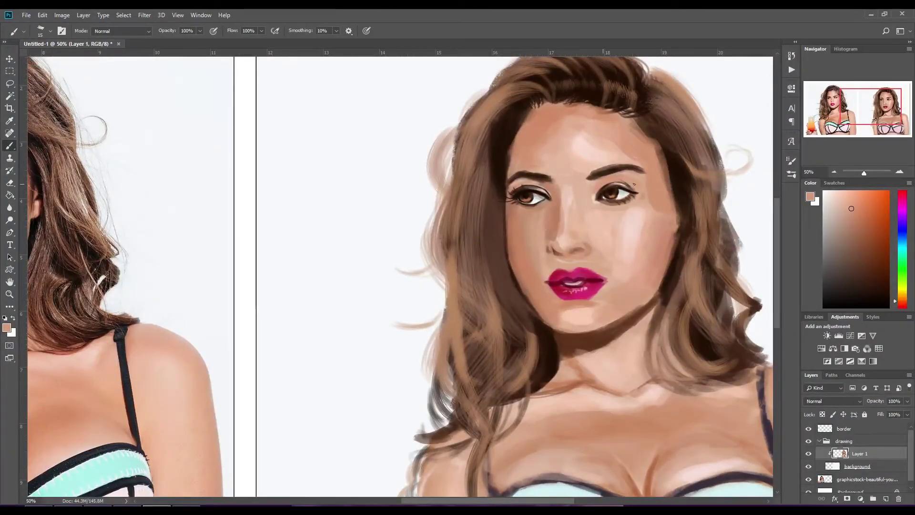
Step: Pick a near-white colour and paint a light highlight above the left eye
left_click(538, 184, "alt")
left_click(546, 195, "alt")
left_click(619, 198, "alt")
left_click_drag(524, 191, 545, 189)
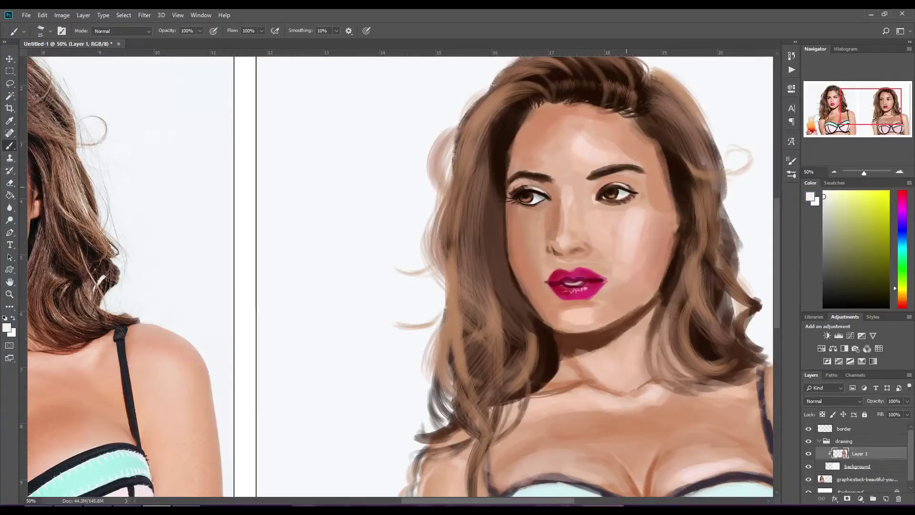
Step: Sample dark brown from the left eye and add lashes at the right eye's outer corner with a size-10 brush
key("ctrl+0")
scroll(278, 288, "up", 3)
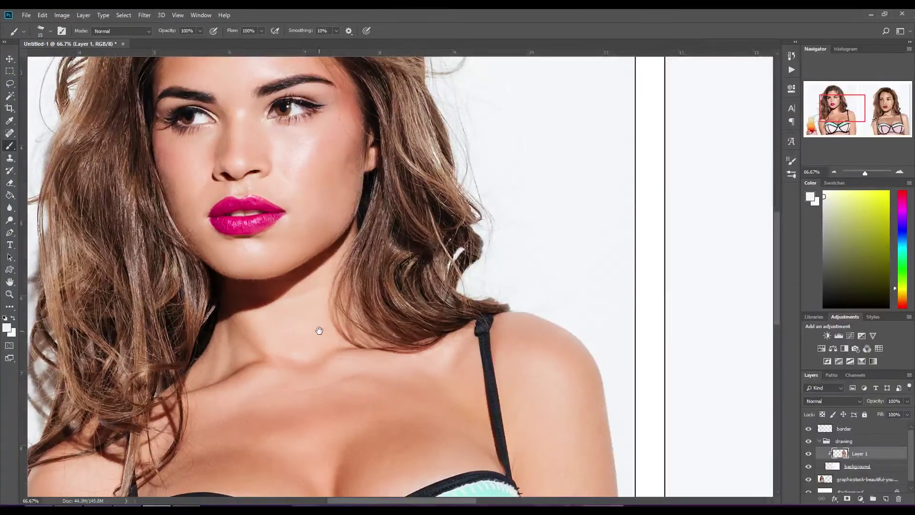
left_click_drag(316, 326, 277, 333)
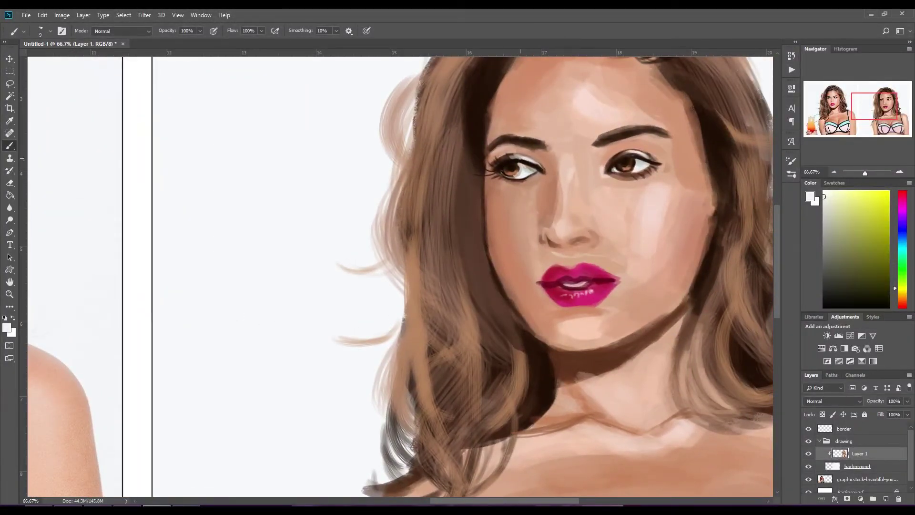
left_click(518, 168, "alt")
left_click(516, 161, "alt")
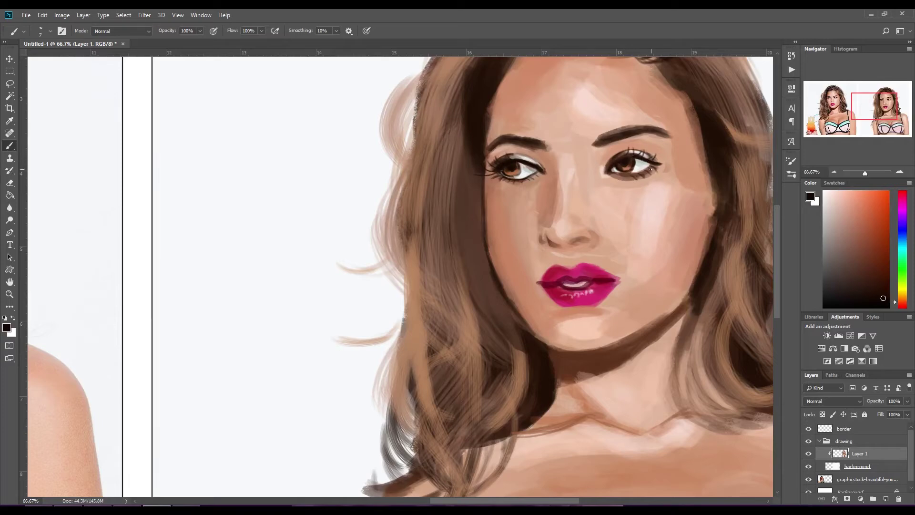
left_click_drag(652, 163, 668, 159)
key("bracketright")
key("bracketright")
key("bracketright")
left_click_drag(660, 158, 647, 155)
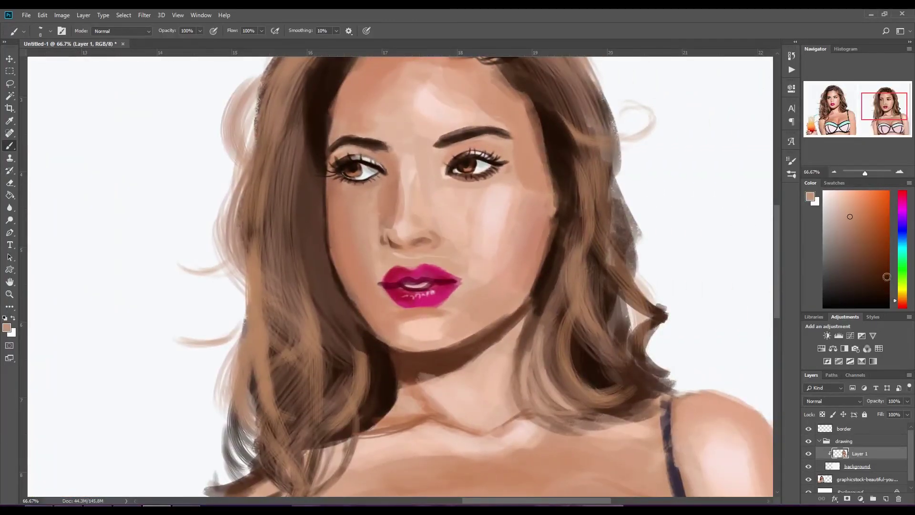
Step: Mix a light pink in the Color panel and stroke it along the lower eyelid
left_click_drag(902, 300, 901, 307)
left_click_drag(846, 197, 836, 196)
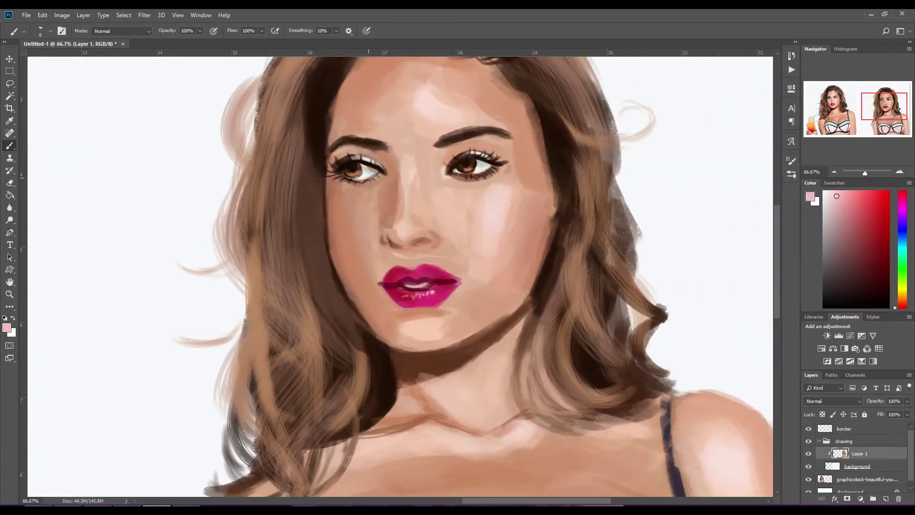
left_click_drag(457, 175, 485, 170)
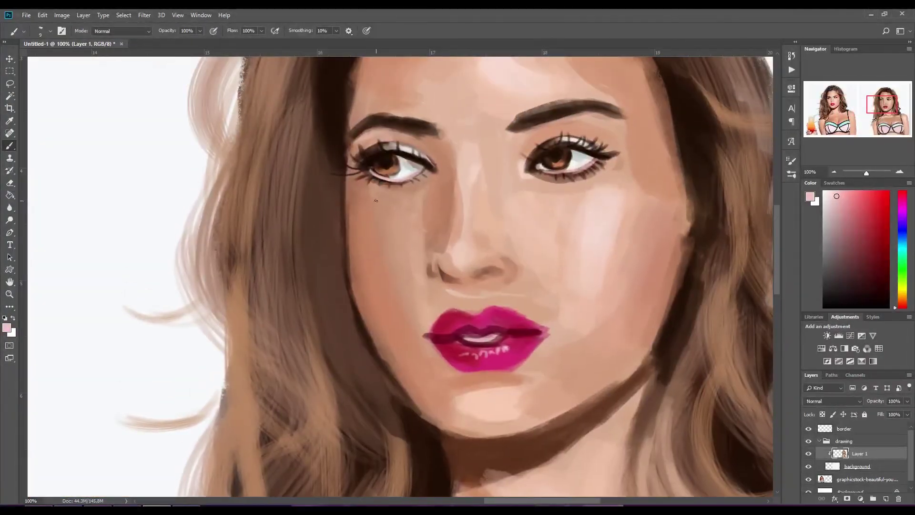
Step: Sample a light skin tone and paint over the lower lashes under the right eye with a size-15 brush
left_click(388, 189, "alt")
left_click(379, 190, "alt")
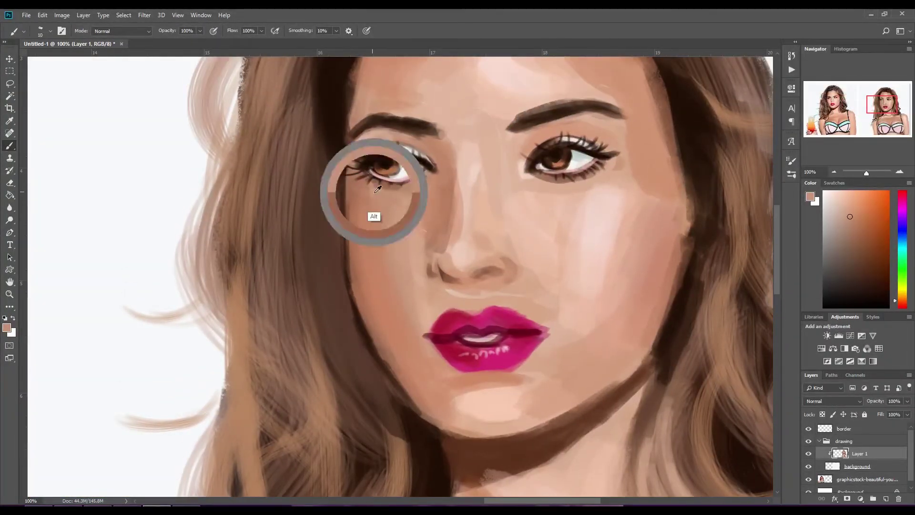
left_click(520, 206, "alt")
key("bracketright")
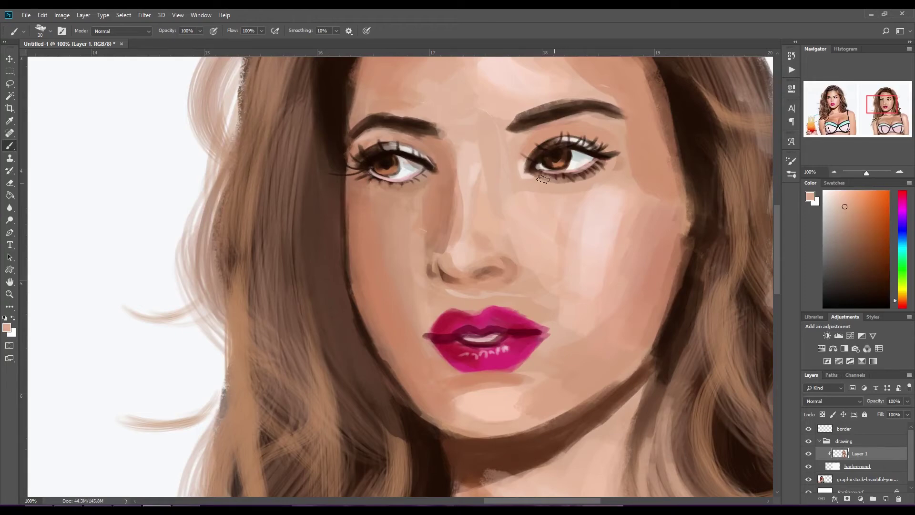
mouse_move(571, 184)
left_mouse_down()
mouse_move(534, 178)
mouse_move(602, 164)
left_mouse_up()
left_click_drag(545, 175, 601, 163)
Step: Sample a slightly darker skin tone and cover the lower lashes under the left eye
left_click(391, 189, "alt")
left_click_drag(364, 178, 400, 188)
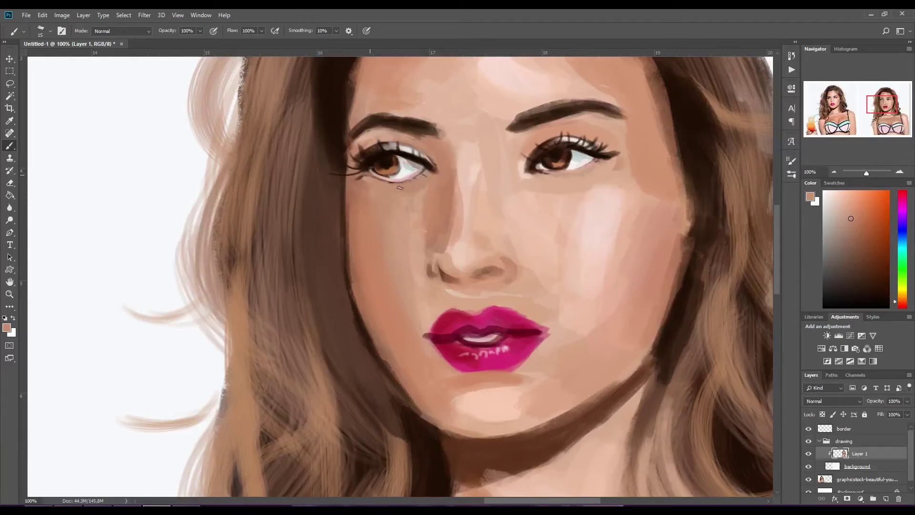
left_click(362, 180, "alt")
key("bracketright")
key("bracketright")
key("bracketright")
Step: Draw a thin dark-brown lower lash under the left eye with a size-8 brush
left_click(381, 148, "alt")
key("bracketleft")
key("bracketleft")
key("bracketleft")
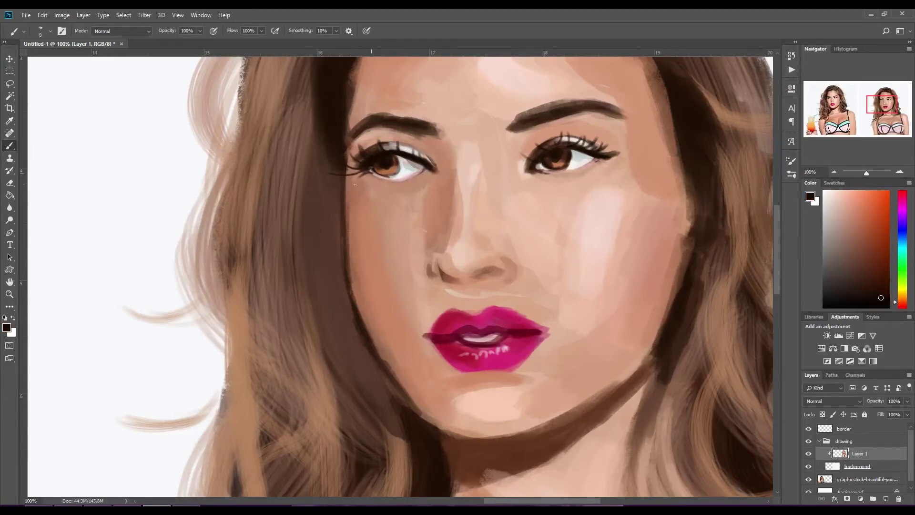
left_click_drag(403, 179, 396, 188)
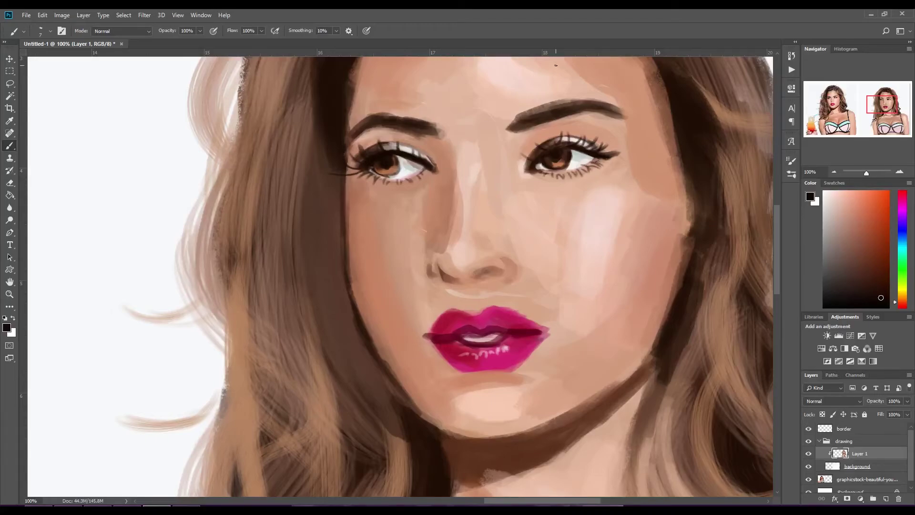
key("ctrl+minus")
key("ctrl+minus")
key("ctrl+minus")
key("ctrl+plus")
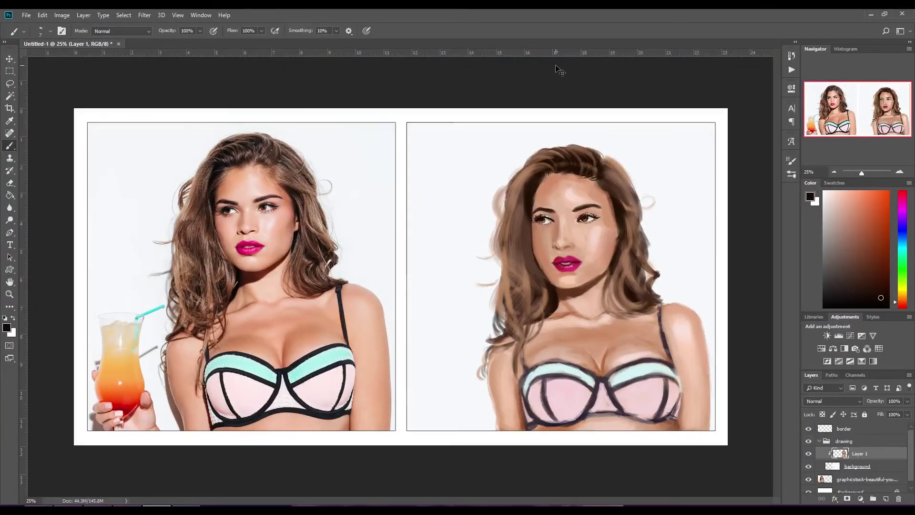
Step: Reset colours, set the brush to 175 and paint darker hair along the forehead hairline
scroll(543, 219, "up", 4)
left_click(450, 255, "alt")
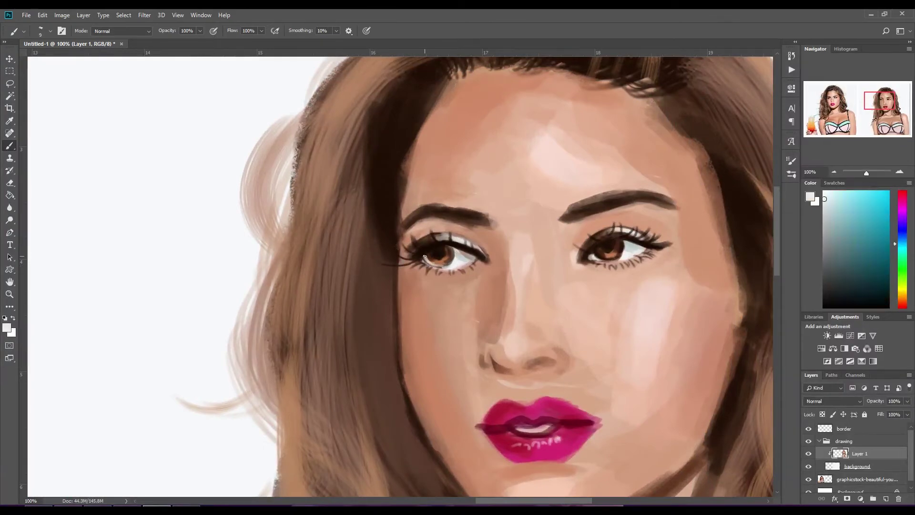
key("d")
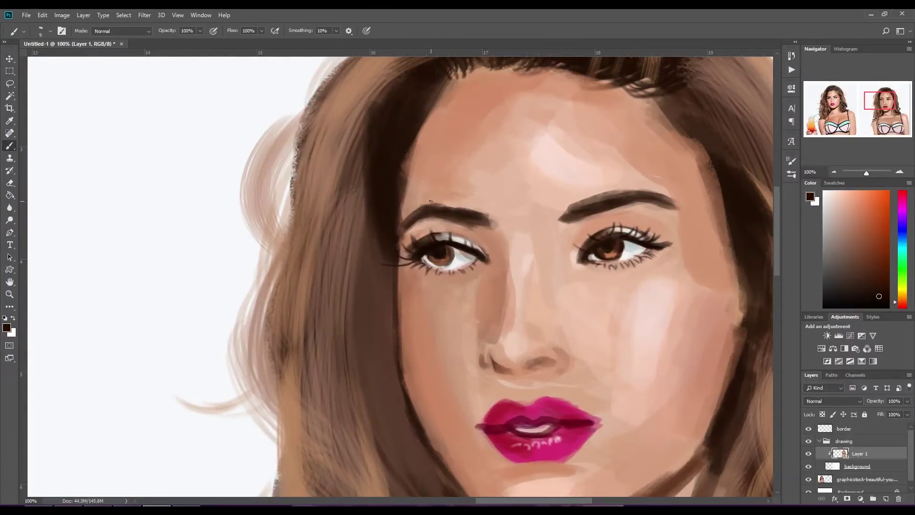
key("ctrl+minus")
key("ctrl+minus")
key("ctrl+minus")
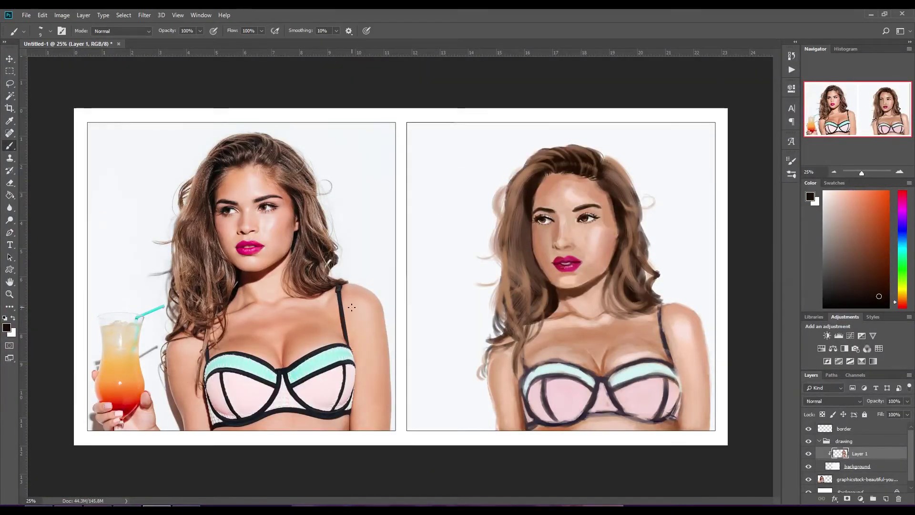
right_click(561, 172)
scroll(667, 334, "down", 3)
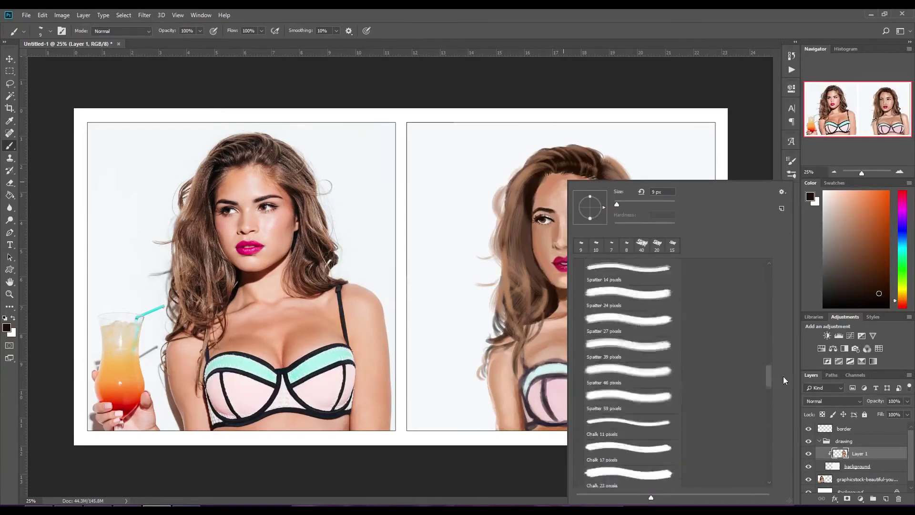
key("Return")
key("bracketright")
key("bracketright")
key("bracketright")
left_click_drag(561, 173, 537, 212)
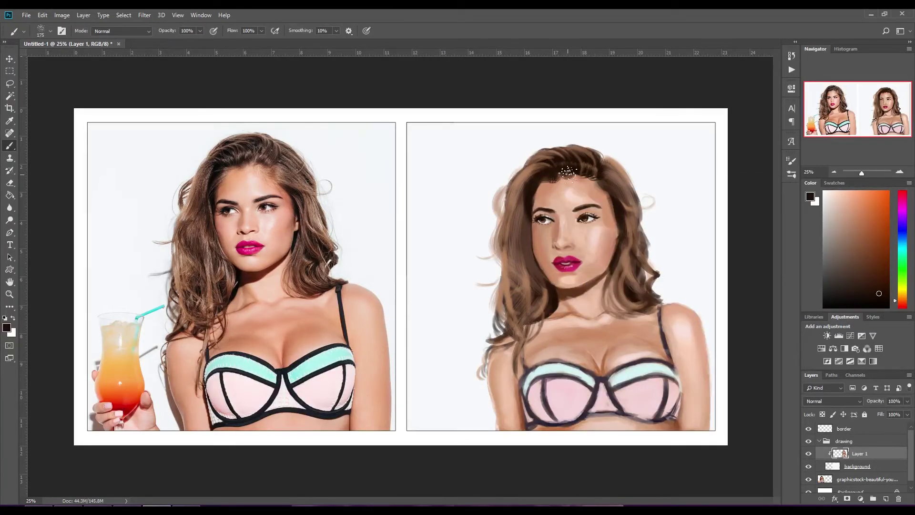
Step: Choose a hair brush preset and add dark brown strokes to the hair beside the forehead
left_click(614, 193, "alt")
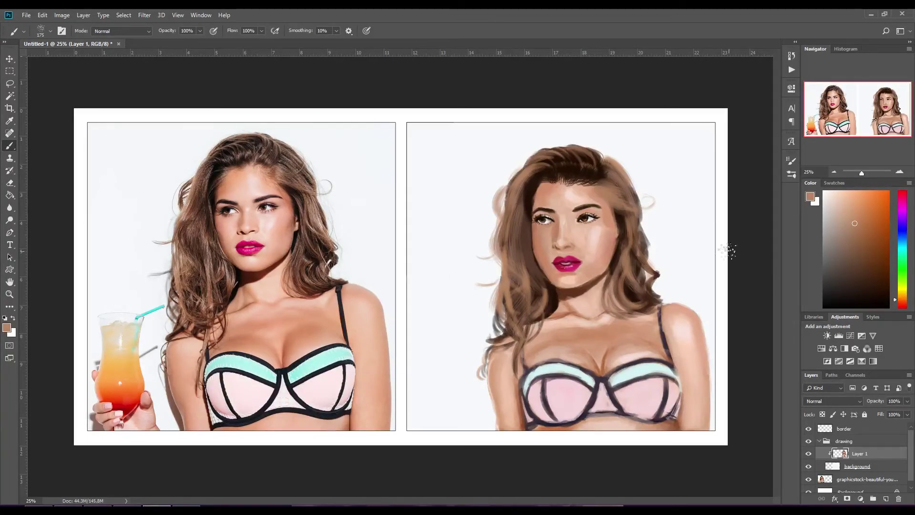
key("bracketleft")
key("l")
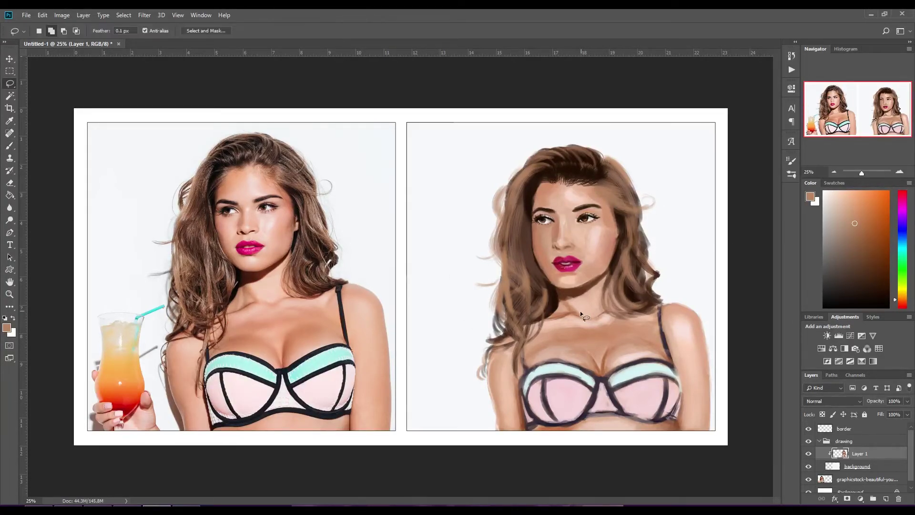
key("b")
right_click(601, 290)
scroll(691, 371, "down", 3)
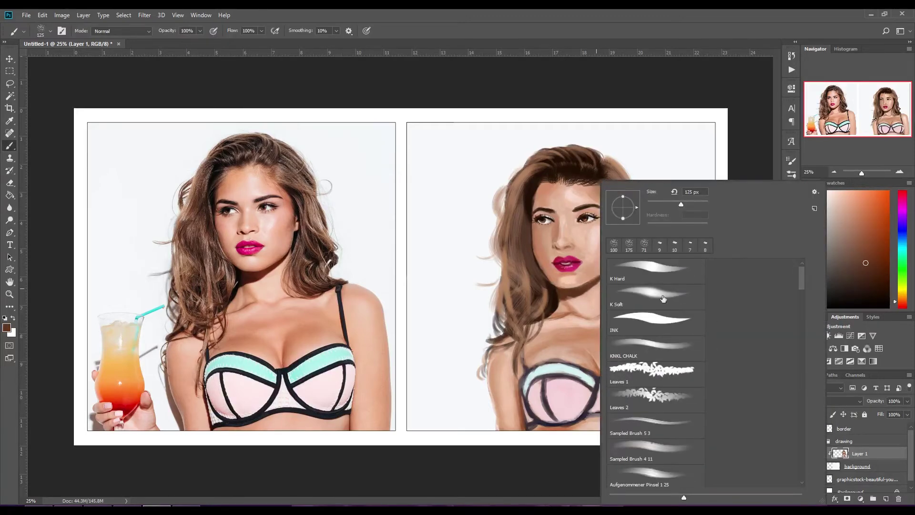
left_click(591, 287, "alt")
left_click(614, 214, "alt")
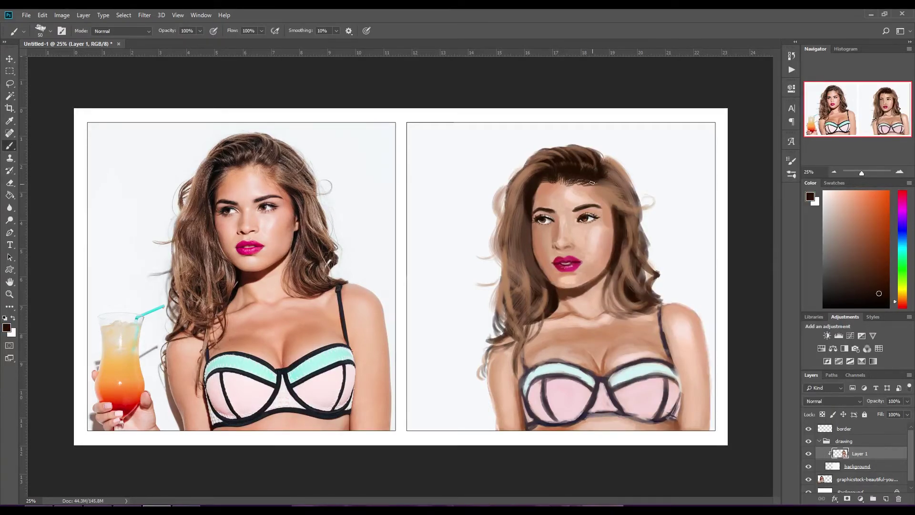
mouse_move(592, 182)
left_mouse_down()
mouse_move(615, 205)
mouse_move(612, 216)
left_mouse_up()
Step: At 25% zoom, lighten the left side of the painted face with a size-45 skin-tone brush
left_click(625, 238, "alt")
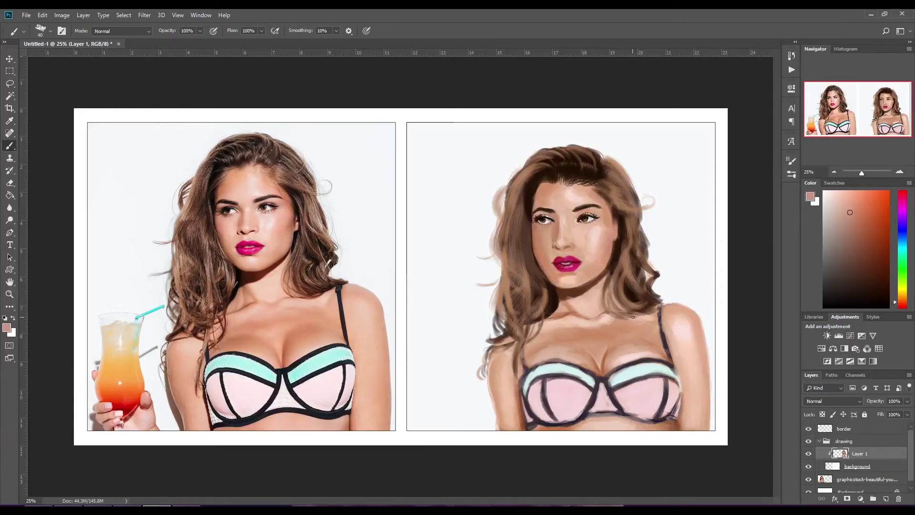
key("ctrl+plus")
key("ctrl+plus")
key("ctrl+plus")
left_click_drag(774, 103, 425, 299)
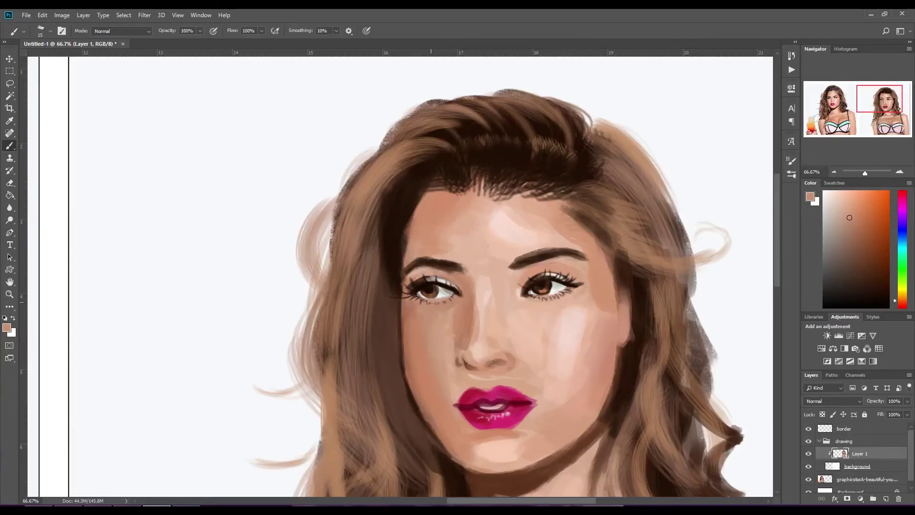
key("ctrl+minus")
key("ctrl+minus")
key("ctrl+minus")
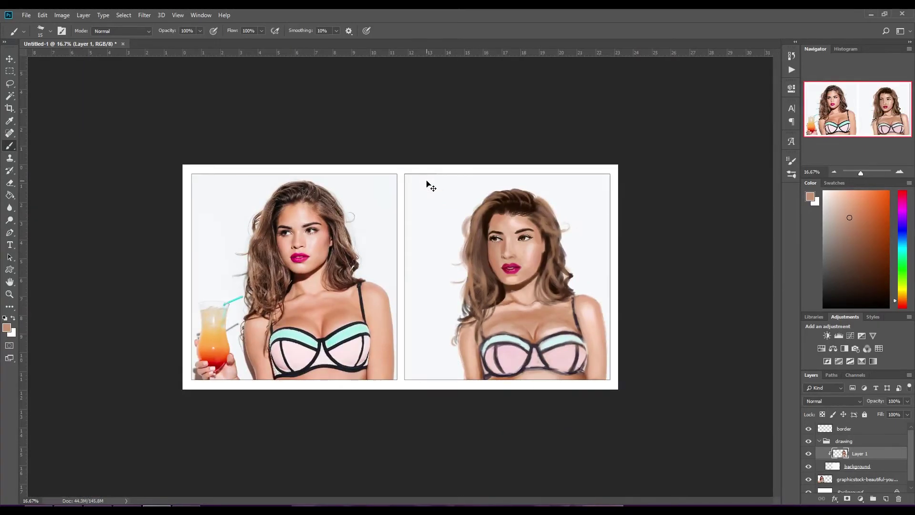
key("ctrl+plus")
key("bracketright")
key("bracketright")
key("bracketright")
left_click(533, 236, "alt")
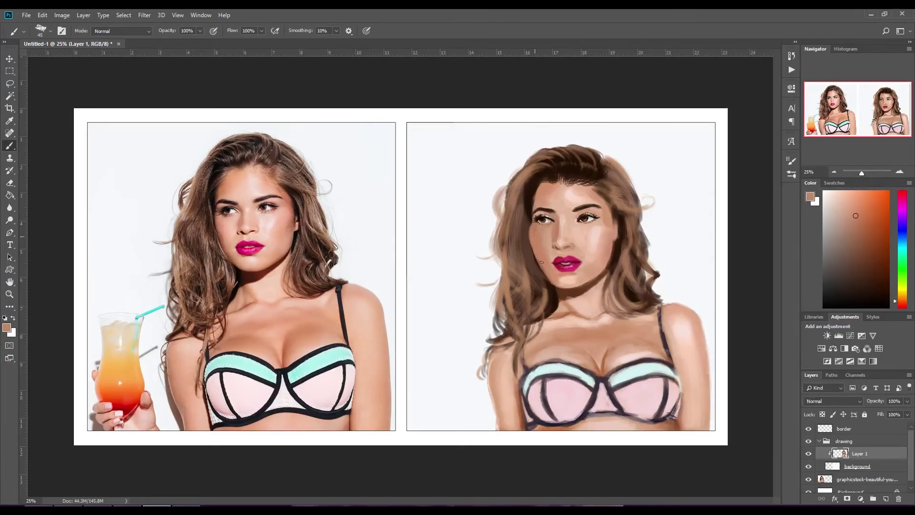
left_click_drag(538, 184, 536, 278)
Step: Shade the left cheek edge with dark brown, then lighten the left forehead and cheek
key("bracketright")
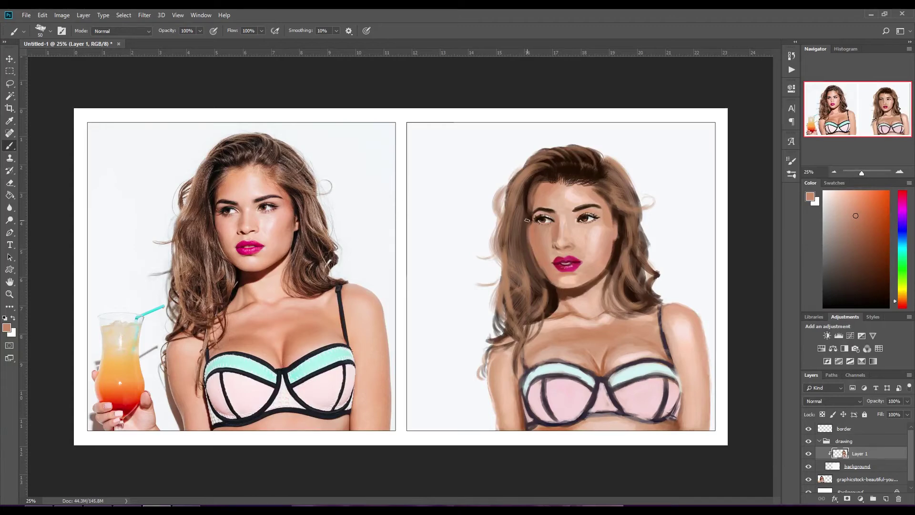
left_click(527, 220, "alt")
mouse_move(527, 196)
left_mouse_down()
mouse_move(526, 251)
mouse_move(543, 280)
left_mouse_up()
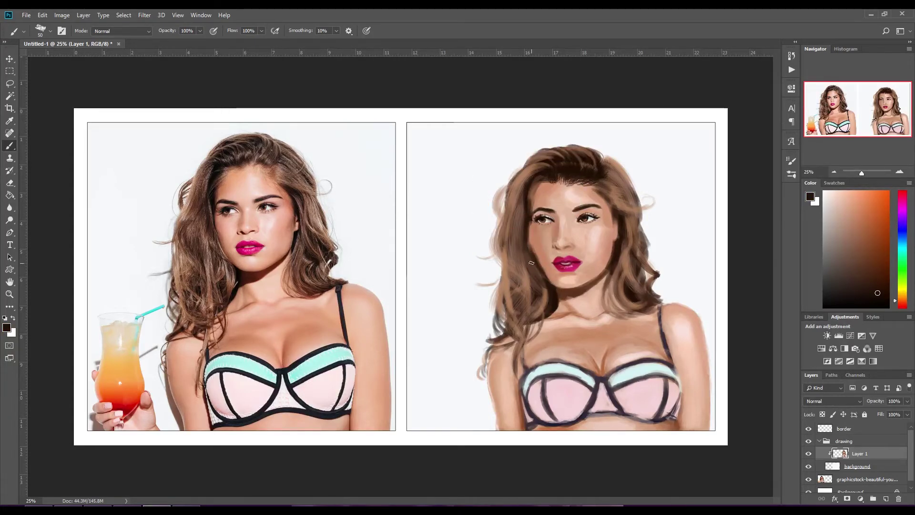
left_click(530, 232, "alt")
left_click_drag(535, 199, 531, 222)
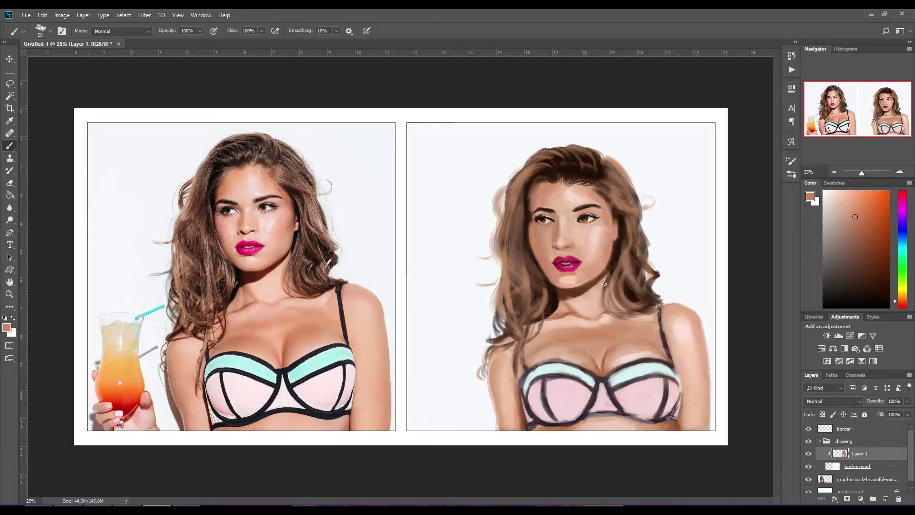
Step: Lasso the painted face and transform it to about 95% height, then deselect
key("l")
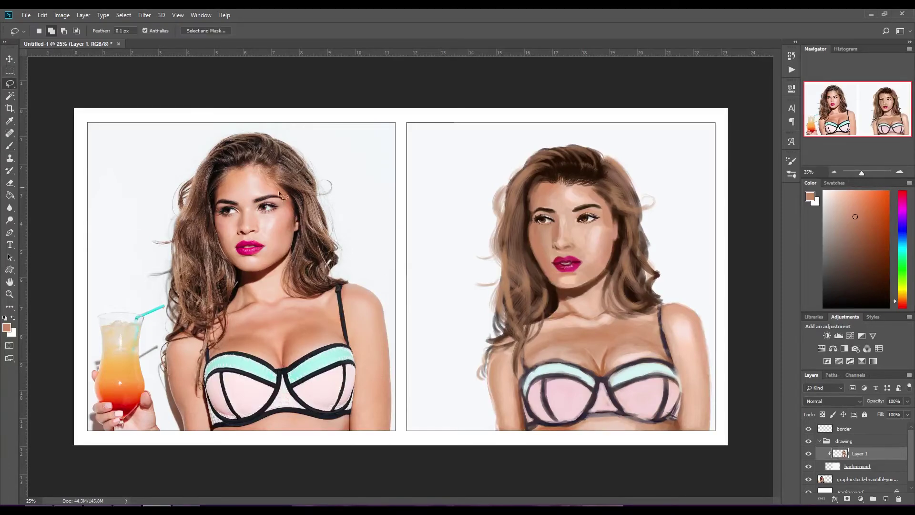
left_click_drag(527, 211, 529, 215)
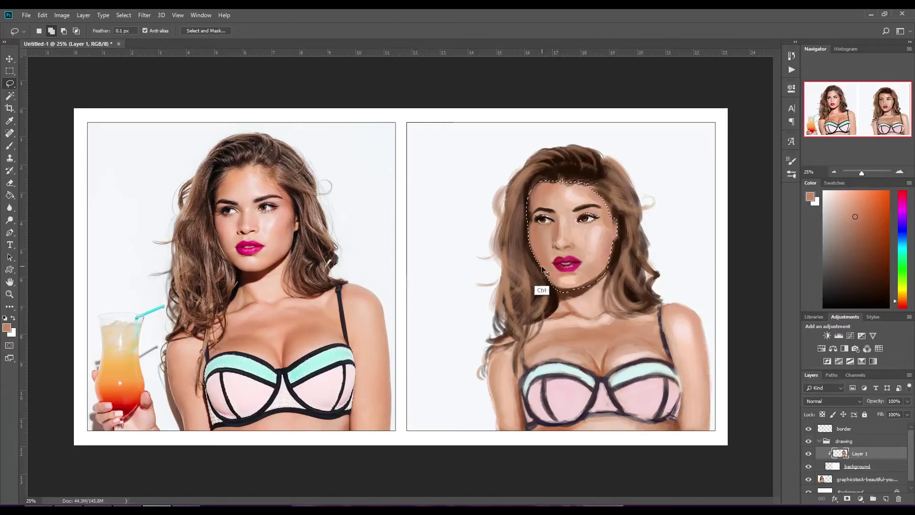
key("ctrl+t")
mouse_move(572, 291)
left_mouse_down()
mouse_move(594, 281)
mouse_move(615, 245)
left_mouse_up()
key("Return")
key("ctrl+d")
Step: Paint sampled browns over the white gaps along both jawlines
key("b")
left_click(560, 289, "alt")
left_click(611, 255, "alt")
left_click(611, 254, "alt")
mouse_move(553, 290)
left_mouse_down()
mouse_move(529, 236)
mouse_move(551, 292)
left_mouse_up()
left_click(527, 210, "alt")
Step: Paint light skin over the left cheek and jaw, then add dark shadow under the chin
left_click(545, 260, "alt")
left_click_drag(532, 239, 555, 275)
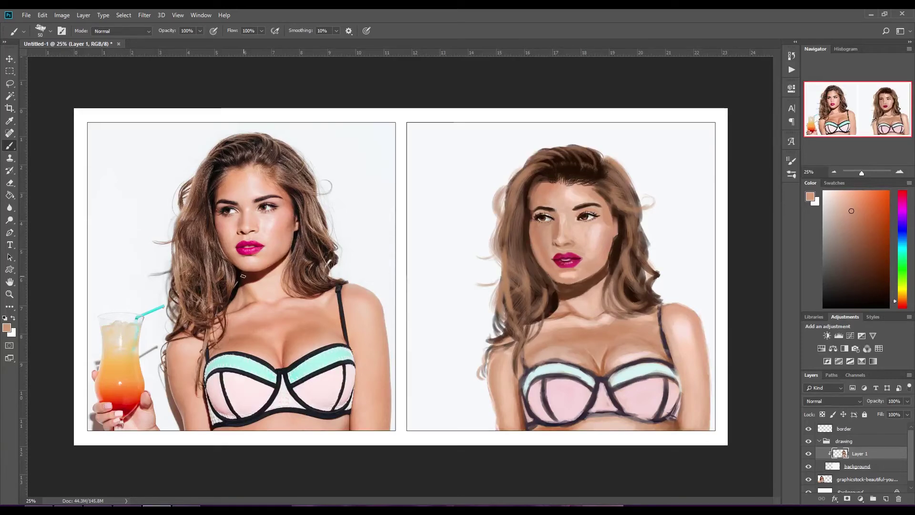
left_click(556, 298, "alt")
mouse_move(557, 297)
left_mouse_down()
mouse_move(547, 283)
mouse_move(579, 293)
mouse_move(624, 208)
left_mouse_up()
left_click(604, 287, "alt")
left_click(590, 311, "alt")
left_click(622, 260, "alt")
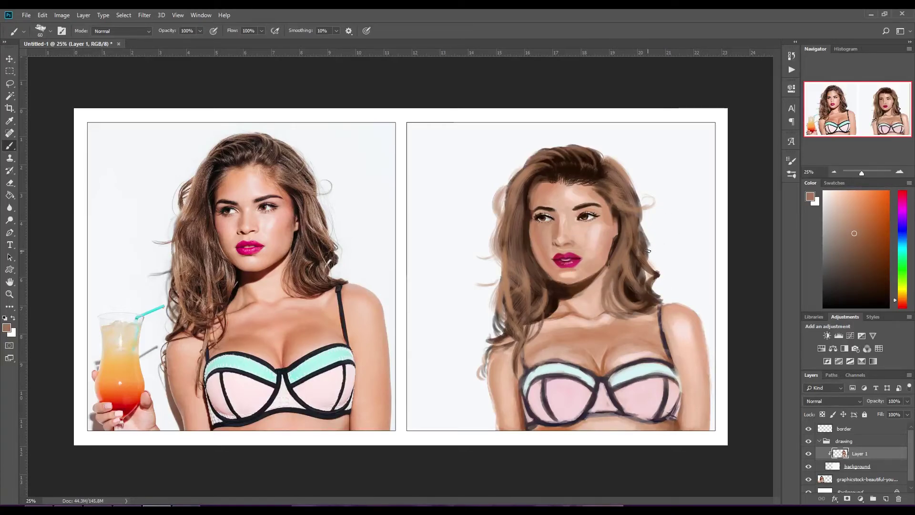
Step: Paint a peach stroke along the arm and the red base of the cocktail glass
left_click(500, 412, "alt")
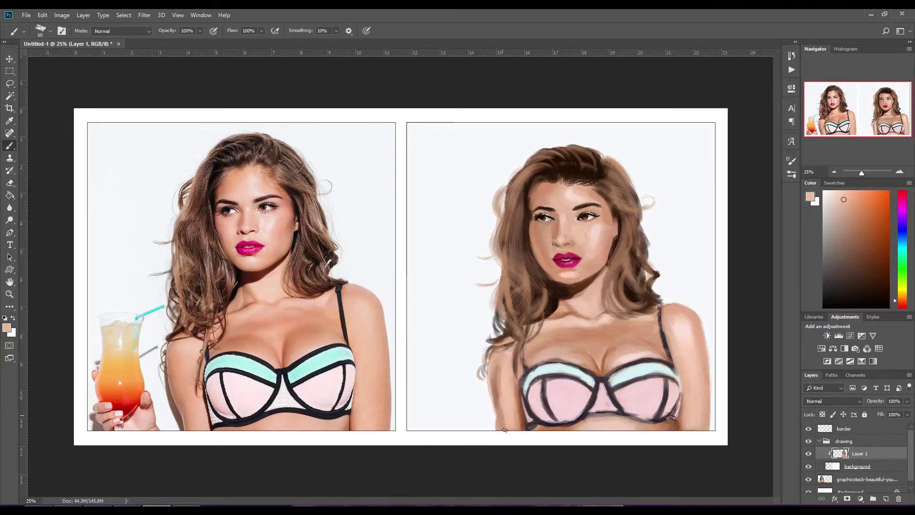
left_click_drag(504, 430, 516, 364)
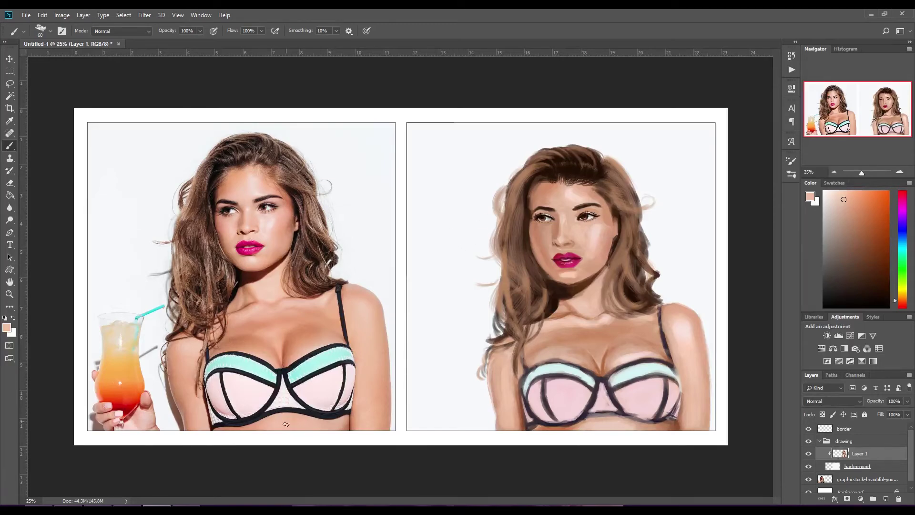
left_click(129, 411, "alt")
left_click_drag(458, 415, 426, 385)
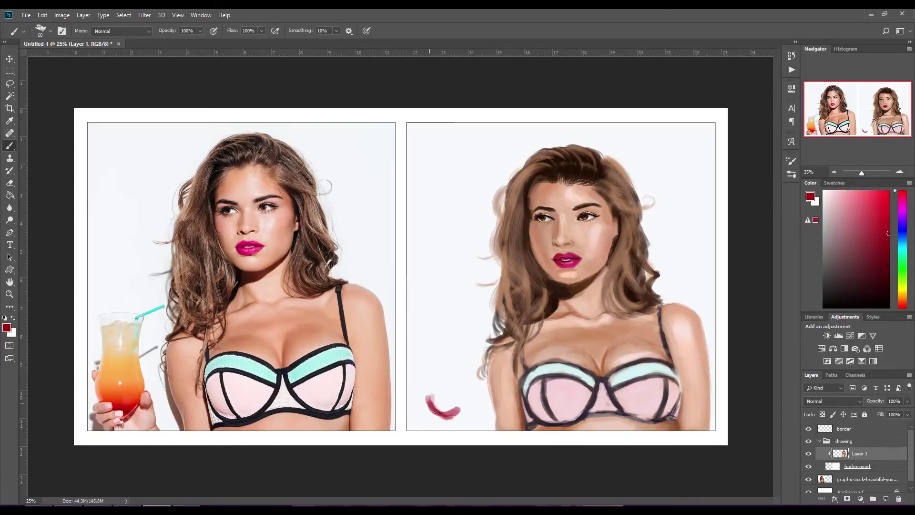
mouse_move(447, 415)
left_mouse_down()
mouse_move(463, 368)
mouse_move(436, 367)
mouse_move(453, 388)
mouse_move(428, 336)
mouse_move(461, 374)
left_mouse_up()
Step: Add gold, orange and salmon dabs and a glass outline with a 30 px brush
left_click(902, 294)
left_click(874, 210)
left_click(901, 298)
key("bracketleft")
key("bracketleft")
key("bracketleft")
mouse_move(427, 329)
left_mouse_down()
mouse_move(429, 407)
mouse_move(439, 422)
mouse_move(459, 419)
mouse_move(469, 394)
mouse_move(438, 413)
mouse_move(475, 420)
mouse_move(457, 398)
mouse_move(450, 412)
mouse_move(456, 381)
mouse_move(429, 395)
mouse_move(429, 381)
mouse_move(457, 394)
mouse_move(431, 388)
mouse_move(429, 338)
left_mouse_up()
left_click(902, 300)
left_click(853, 213)
key("bracketright")
key("bracketright")
key("bracketright")
Step: Fill the painted glass with sampled red and orange, going paler toward the top
left_click(118, 408, "alt")
left_click(431, 381, "alt")
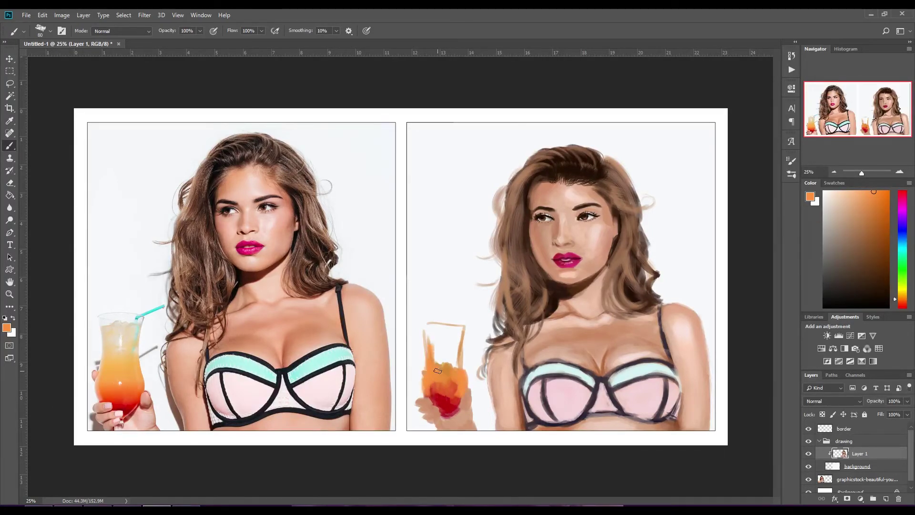
mouse_move(438, 377)
left_mouse_down()
mouse_move(453, 328)
mouse_move(442, 401)
mouse_move(453, 376)
mouse_move(455, 405)
mouse_move(457, 389)
left_mouse_up()
left_click(443, 400, "alt")
left_click(443, 381, "alt")
left_click(124, 362, "alt")
mouse_move(443, 354)
left_mouse_down()
mouse_move(448, 379)
mouse_move(438, 384)
mouse_move(436, 338)
mouse_move(426, 336)
mouse_move(458, 348)
mouse_move(475, 311)
left_mouse_up()
left_click(130, 337, "alt")
left_click(902, 248)
Step: Pick teal for the straw, then lighten the bottom of the hand with skin tones
left_click(864, 213)
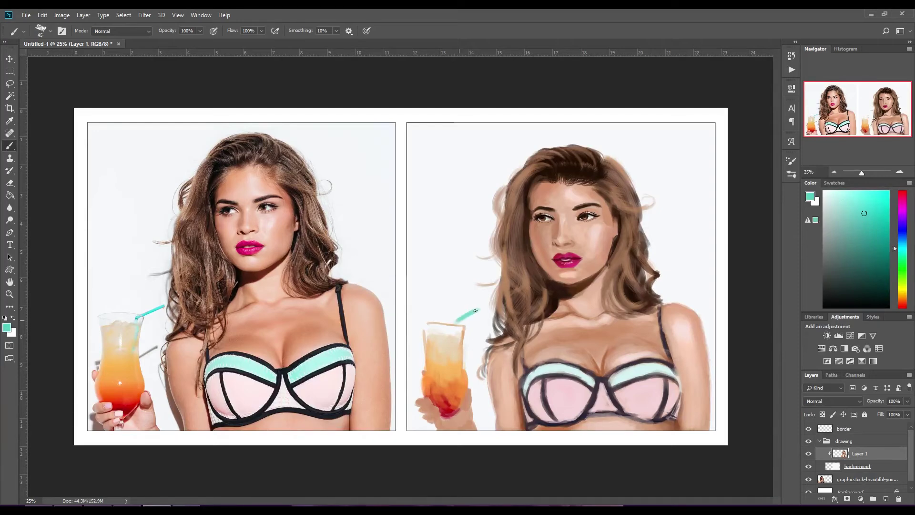
left_click(546, 400, "alt")
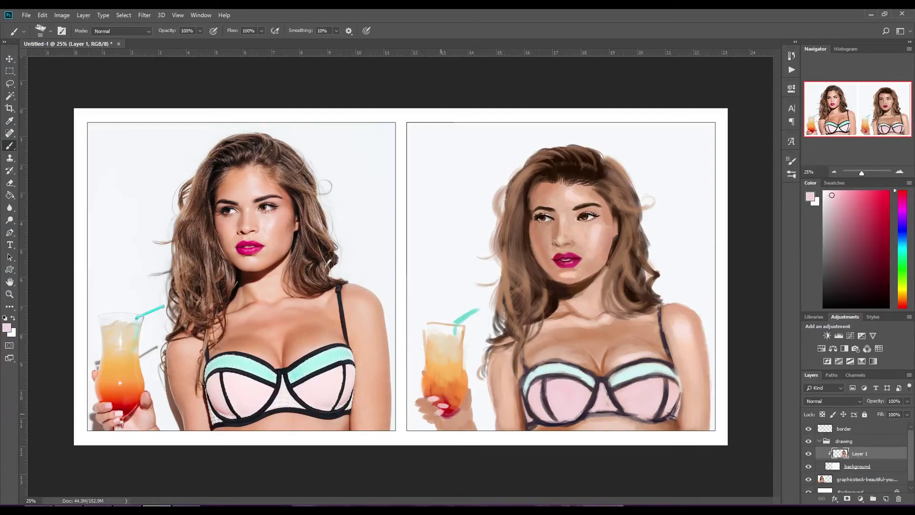
left_click(434, 412, "alt")
left_click(464, 405, "alt")
left_click(432, 423, "alt")
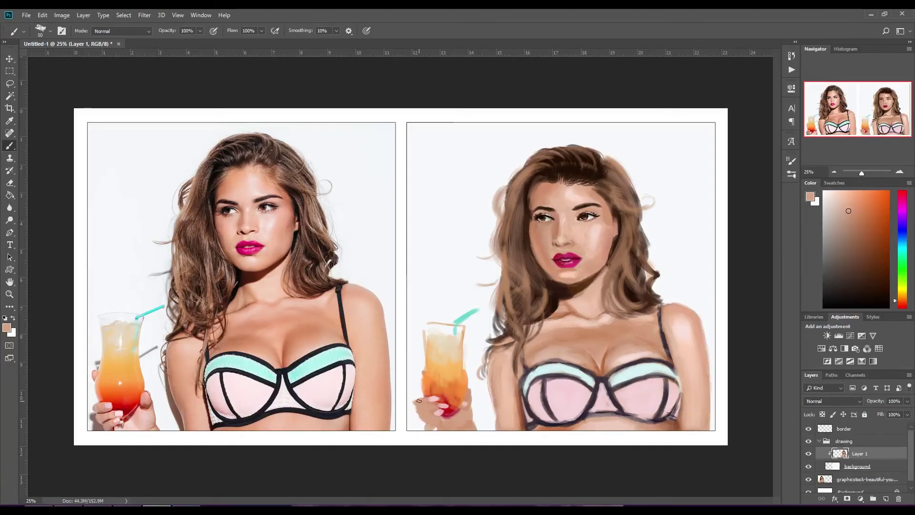
left_click(453, 422, "alt")
left_click_drag(447, 424, 458, 430)
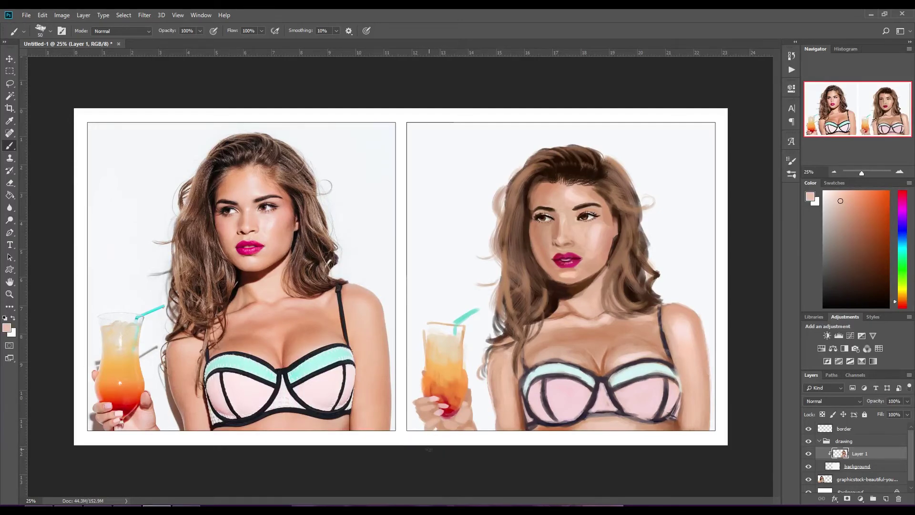
Step: Darken the left shoulder edge and the hand's lower left with reddish-brown at 70 px
left_click(555, 315, "alt")
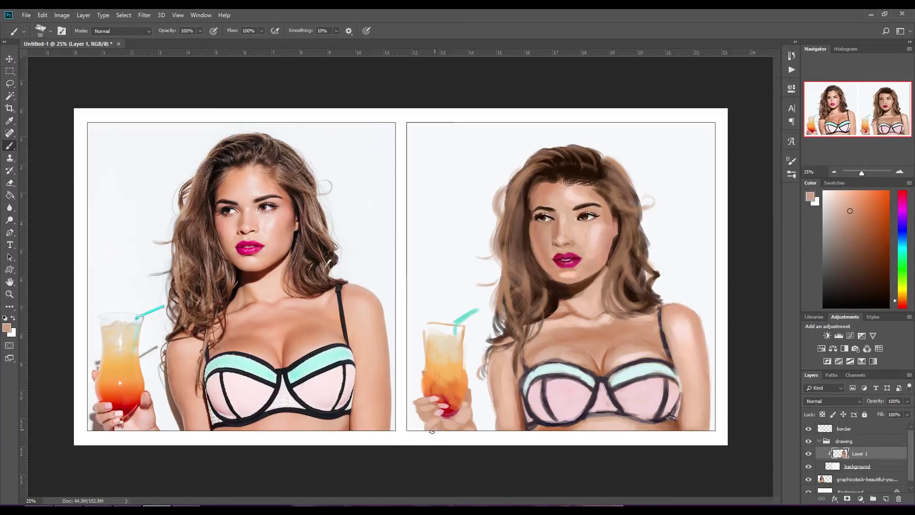
left_click(185, 426, "alt")
key("bracketright")
key("bracketright")
left_click_drag(490, 386, 491, 432)
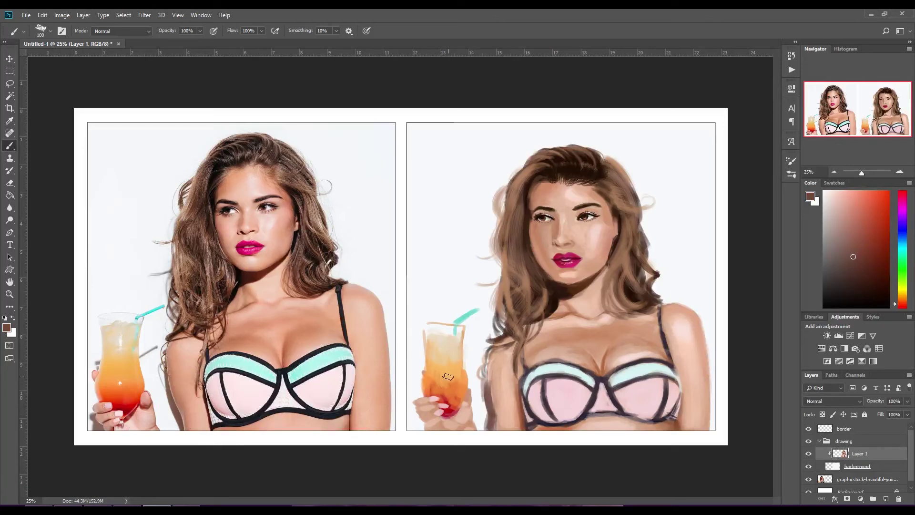
key("bracketleft")
key("bracketleft")
key("bracketleft")
left_click_drag(413, 399, 420, 424)
Step: Smooth the cleavage shading with a large soft round brush and an orange neck tone
left_click(225, 221, "alt")
right_click(224, 221)
double_click(158, 210)
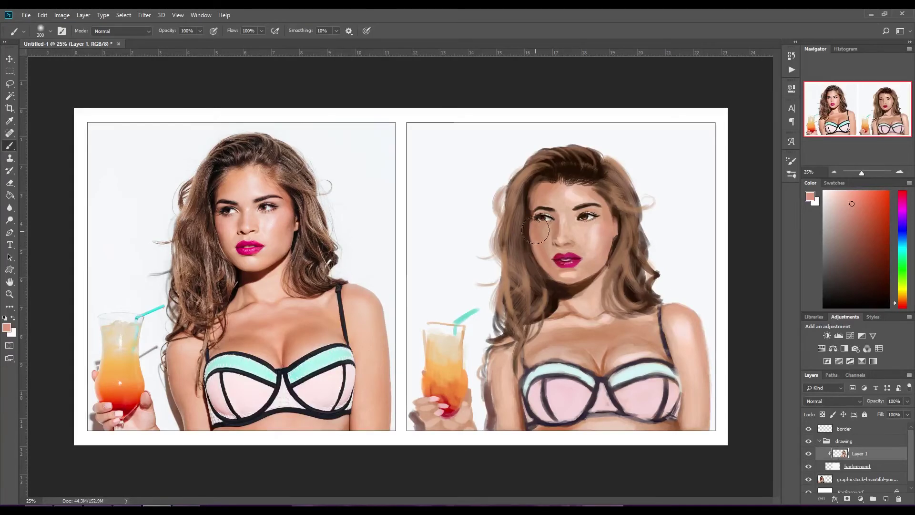
left_click(574, 317, "alt")
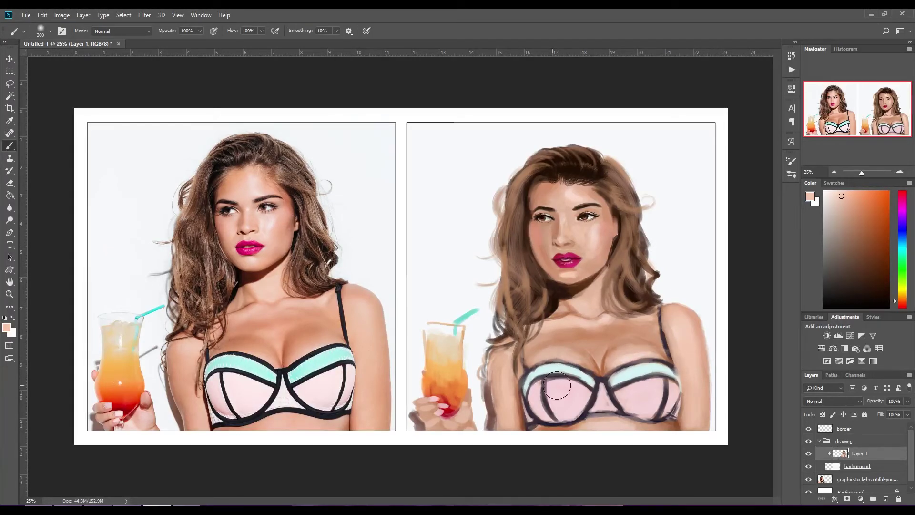
key("bracketleft")
key("bracketleft")
key("bracketleft")
left_click_drag(609, 366, 641, 340)
left_click_drag(572, 334, 531, 350)
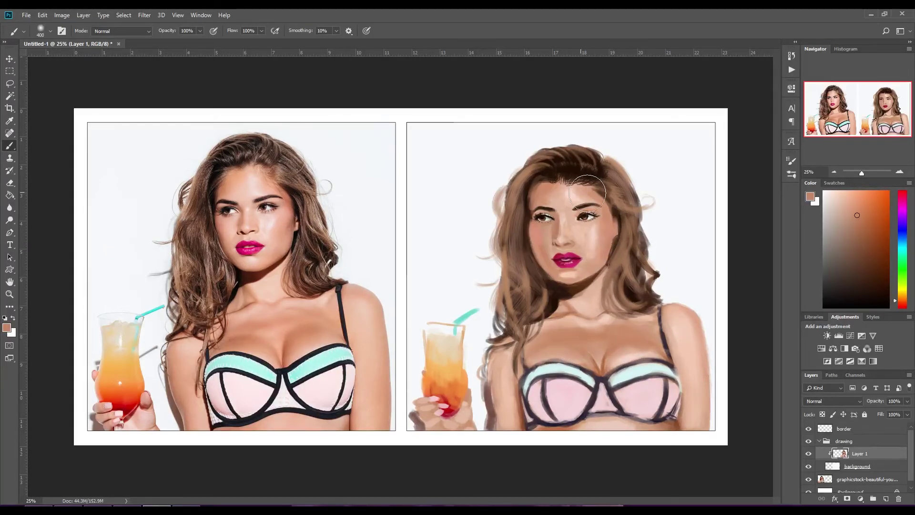
key("bracketright")
key("bracketright")
key("bracketright")
key("bracketleft")
key("bracketleft")
key("bracketleft")
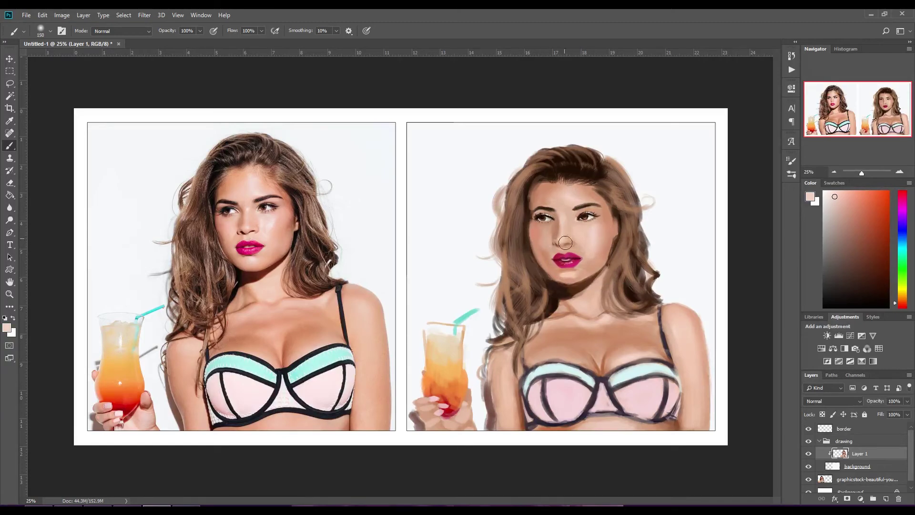
Step: Sample chin and jaw tones and add light pink strokes on the left arm edge
left_click(562, 270, "alt")
key("bracketleft")
key("bracketleft")
key("bracketleft")
left_click(554, 298, "alt")
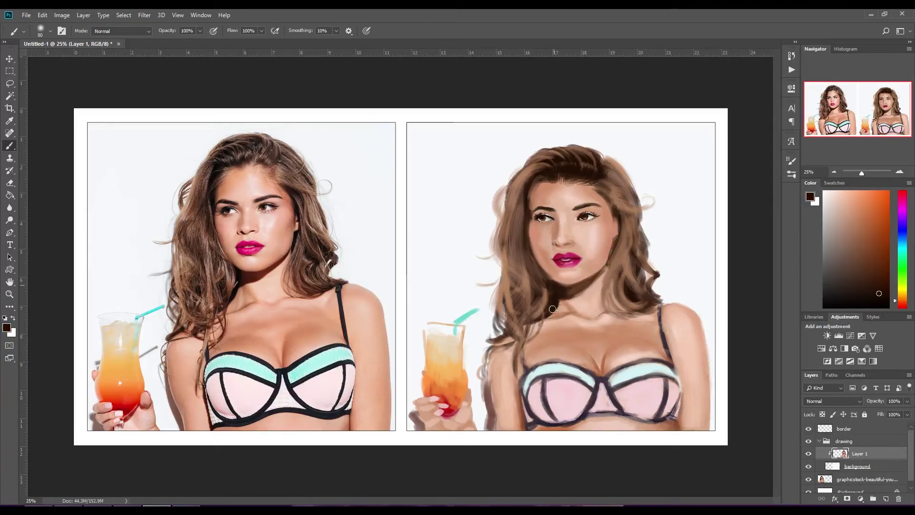
left_click(500, 378, "alt")
key("bracketleft")
left_click_drag(496, 376, 494, 419)
key("bracketright")
key("bracketright")
key("bracketright")
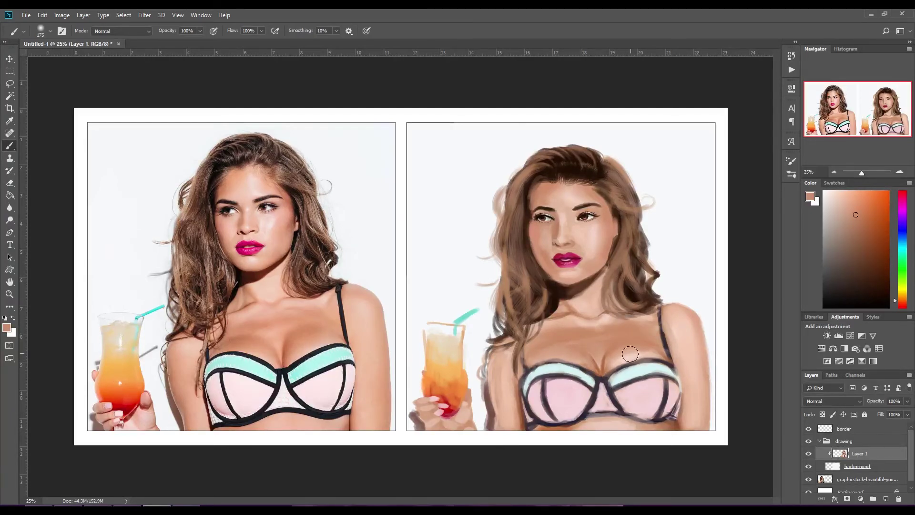
Step: Cover the light patch on the chest with a darker sampled tan
left_click(574, 334, "alt")
left_click_drag(575, 334, 601, 339)
left_click(620, 333, "alt")
right_click(314, 181)
Step: Switch to a smaller brush preset and sample dark browns from the hair at 125 px
scroll(405, 334, "down", 3)
double_click(371, 465)
left_click(206, 270, "alt")
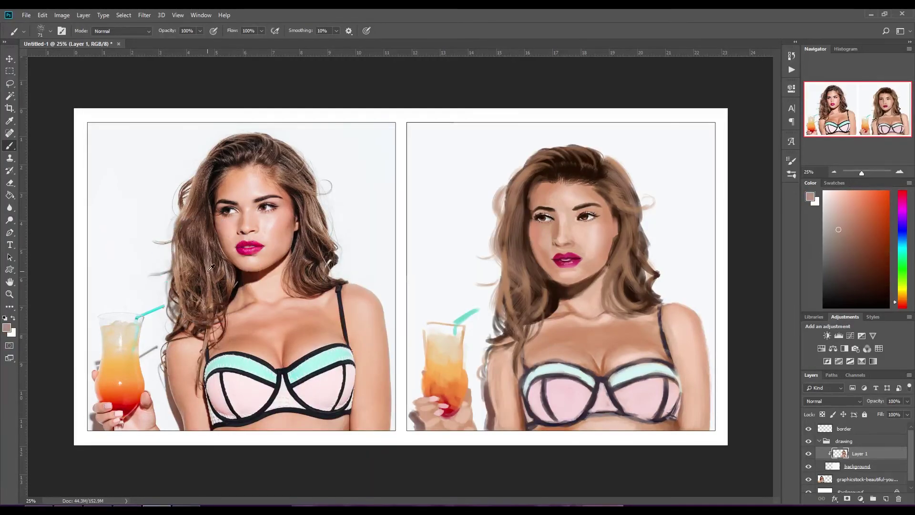
key("bracketright")
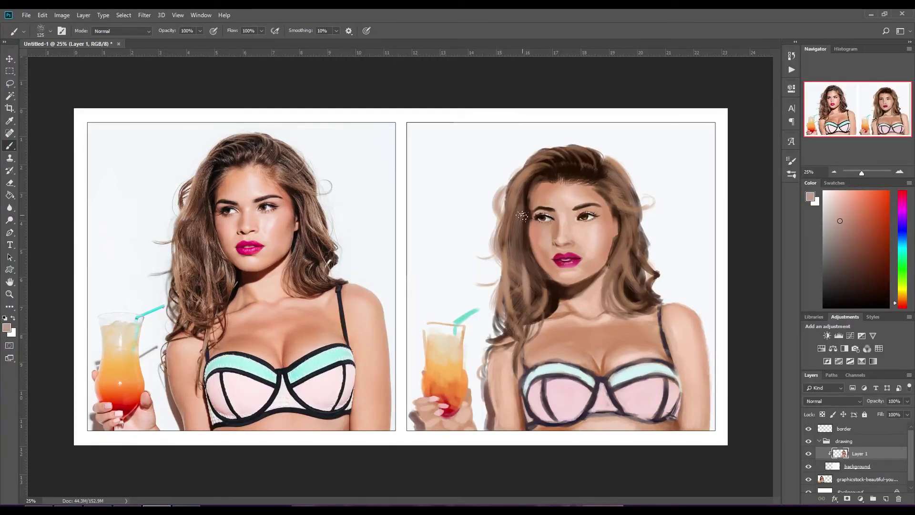
key("bracketright")
key("bracketright")
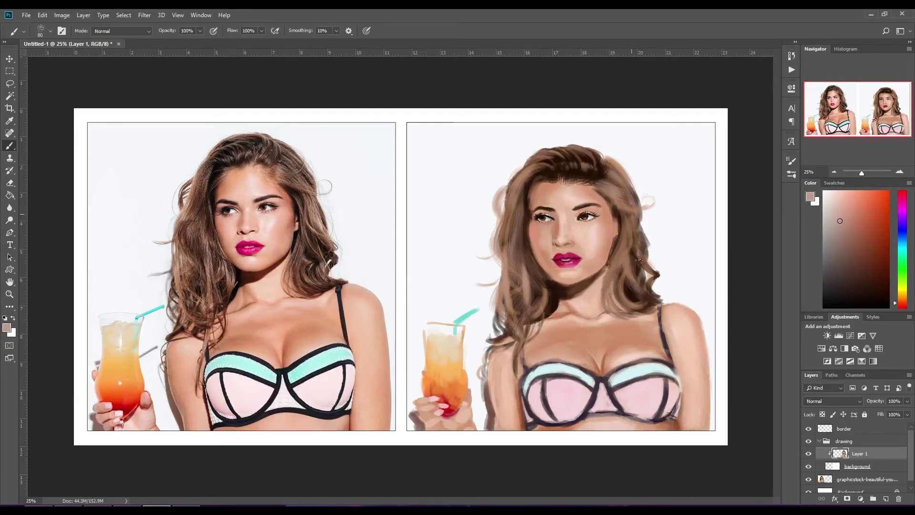
left_click(531, 281, "alt")
key("bracketright")
key("bracketright")
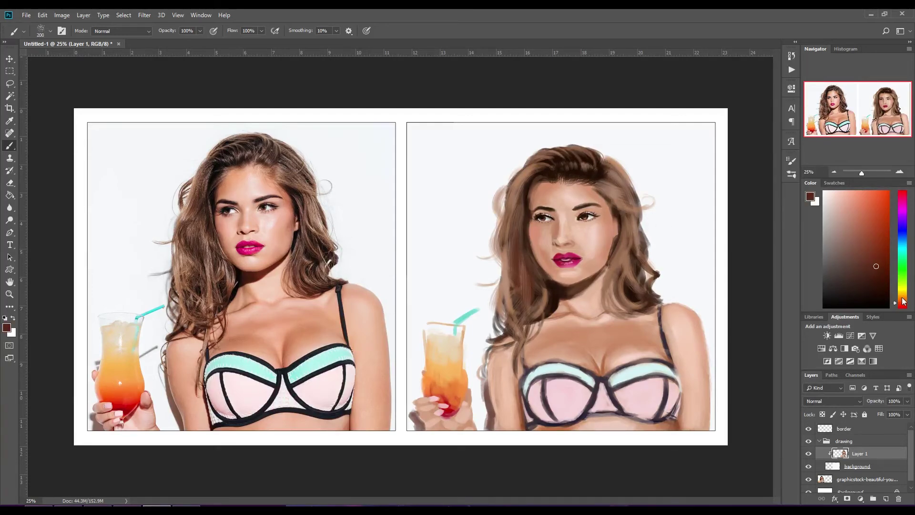
left_click(523, 276, "alt")
left_click(204, 252, "alt")
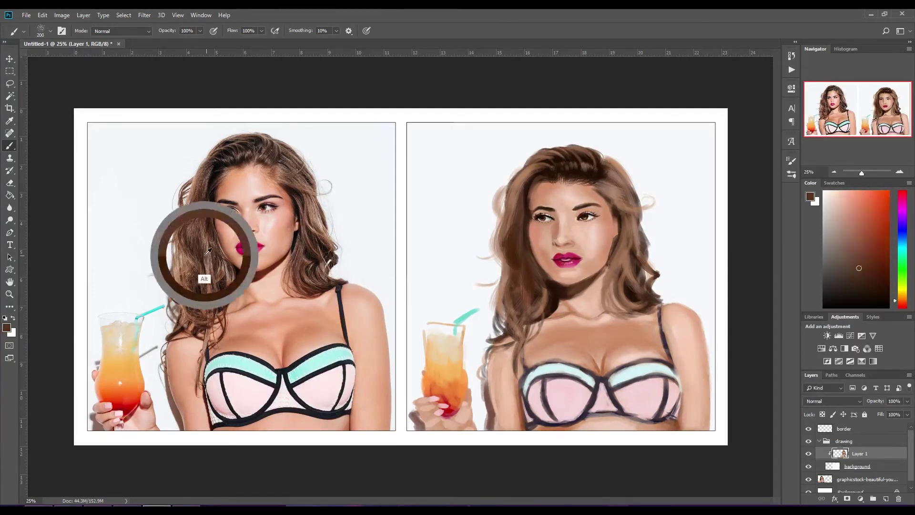
key("bracketleft")
key("bracketleft")
key("bracketleft")
Step: Darken the left hair, the hair beside the right cheek, and along the temple
mouse_move(533, 165)
left_mouse_down()
mouse_move(514, 198)
mouse_move(517, 267)
left_mouse_up()
key("bracketleft")
key("bracketleft")
key("bracketleft")
left_click(551, 305, "alt")
left_click_drag(519, 300, 524, 243)
key("bracketright")
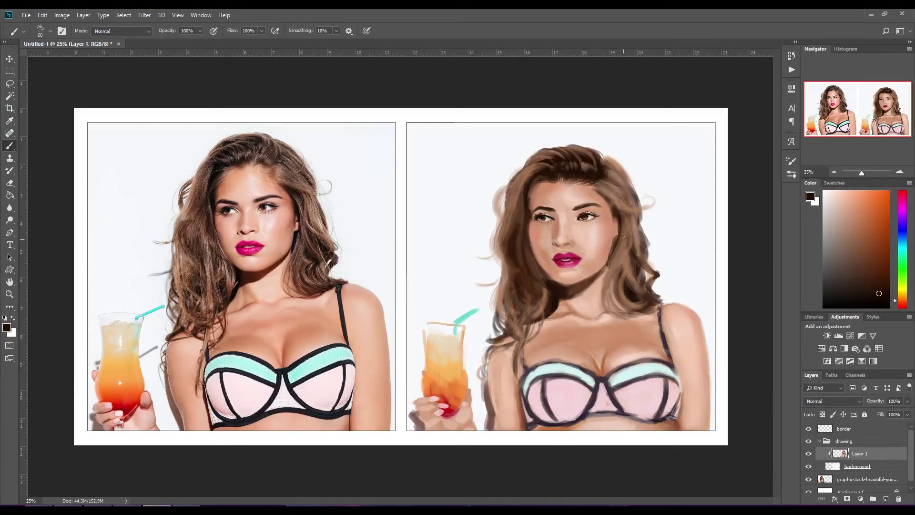
left_click_drag(623, 236, 625, 291)
left_click_drag(619, 181, 620, 239)
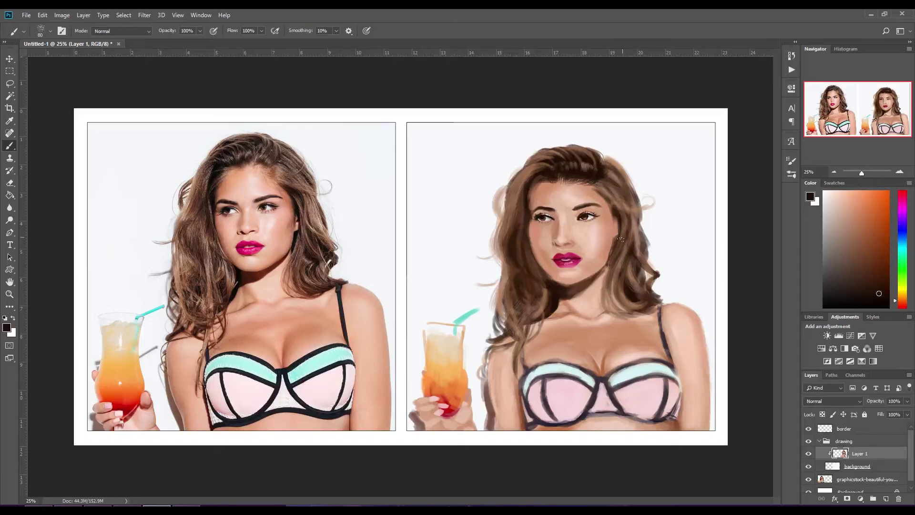
Step: Sample skin and dark brown hair tones and size the brush for fine strands
left_click(500, 304, "alt")
key("bracketright")
key("bracketright")
key("bracketright")
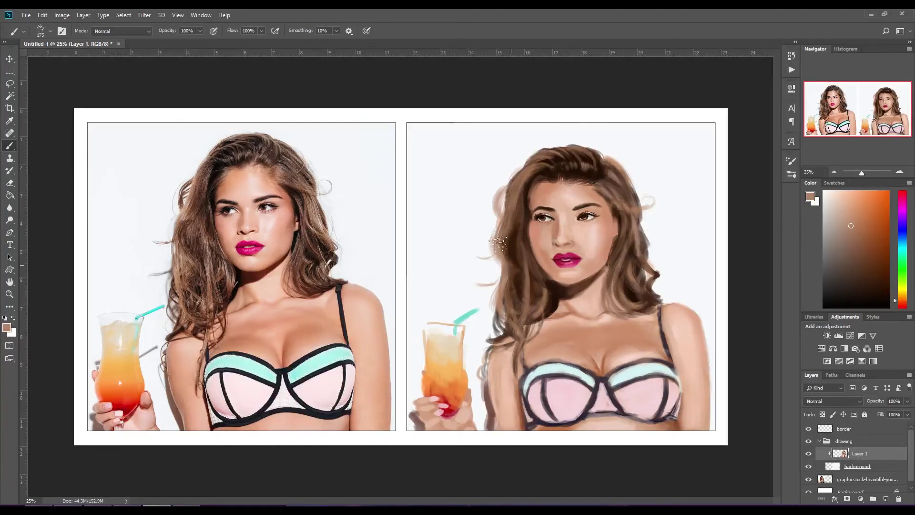
key("bracketleft")
key("bracketleft")
key("bracketleft")
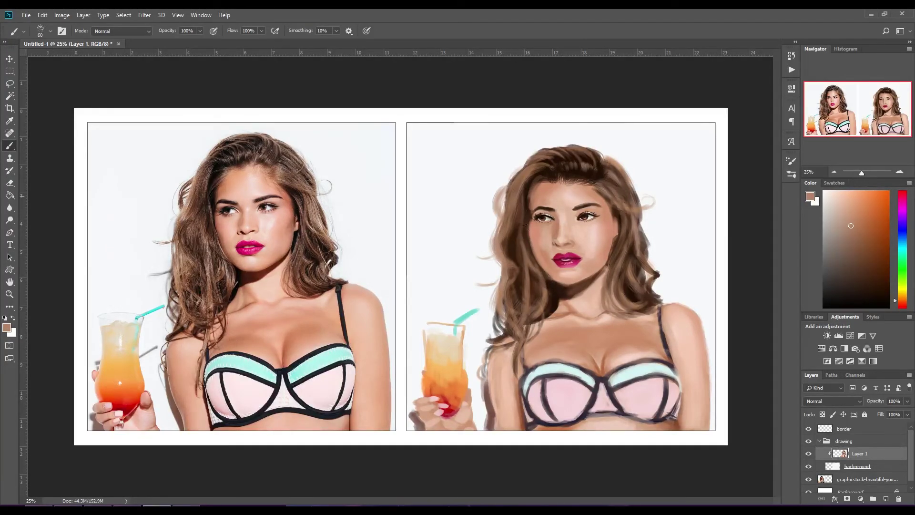
key("bracketright")
left_click(528, 191, "alt")
left_click(556, 186, "alt")
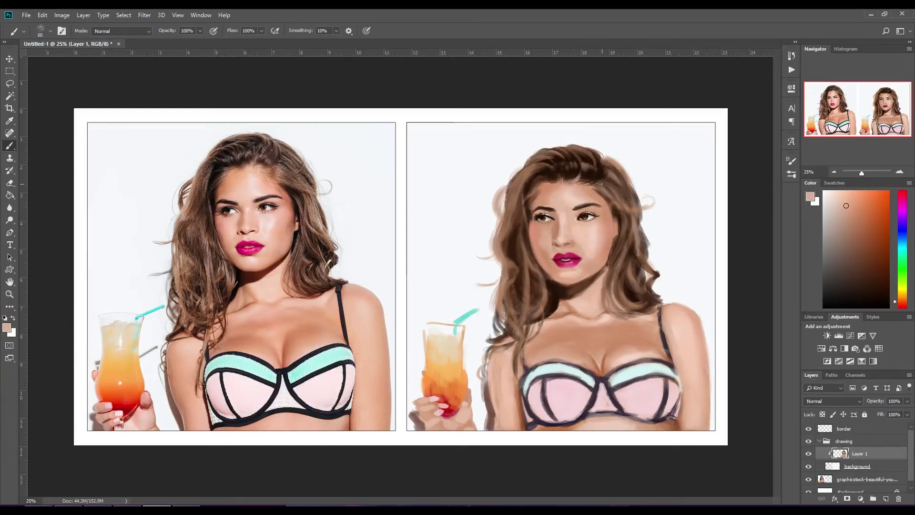
left_click(519, 266, "alt")
key("bracketright")
key("bracketright")
key("bracketright")
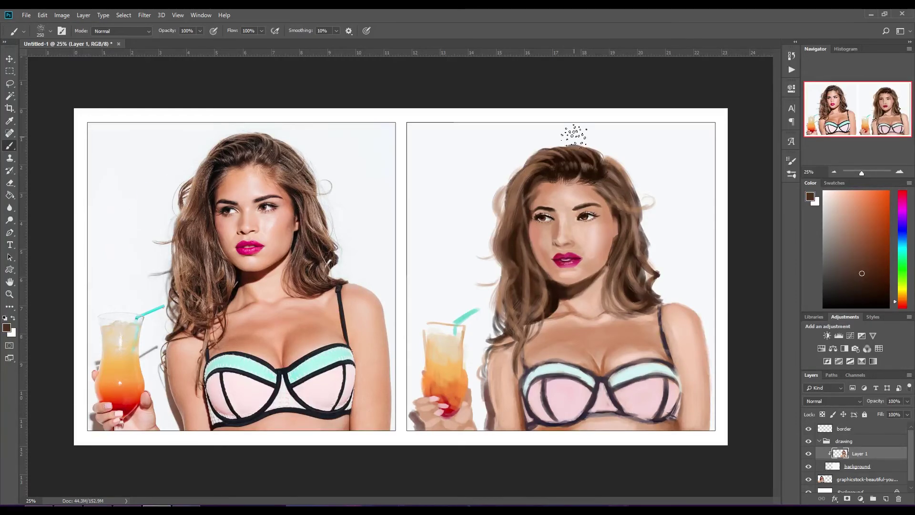
key("bracketleft")
key("bracketleft")
key("bracketleft")
left_click(516, 239, "alt")
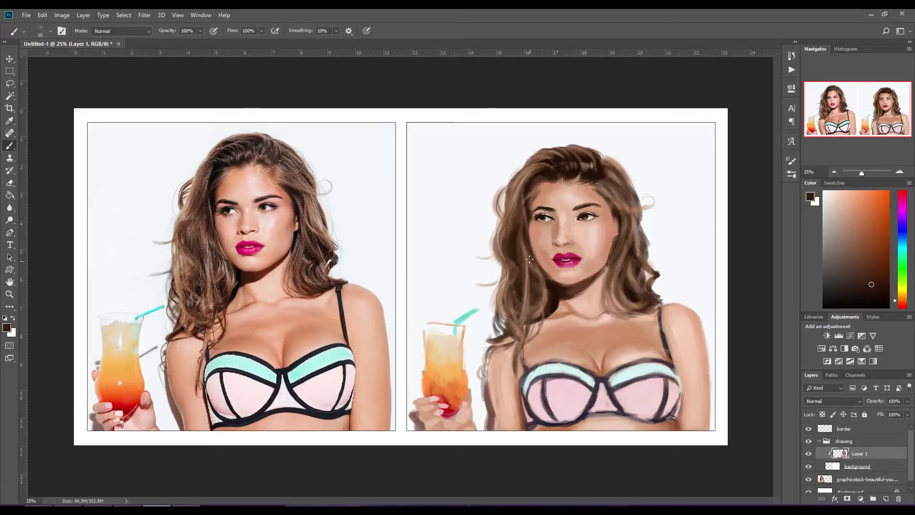
left_click(560, 299, "alt")
key("bracketright")
Step: Paint strands from the crown, along both hair edges, and darken the upper right
left_click_drag(542, 168, 509, 209)
left_click(189, 229, "alt")
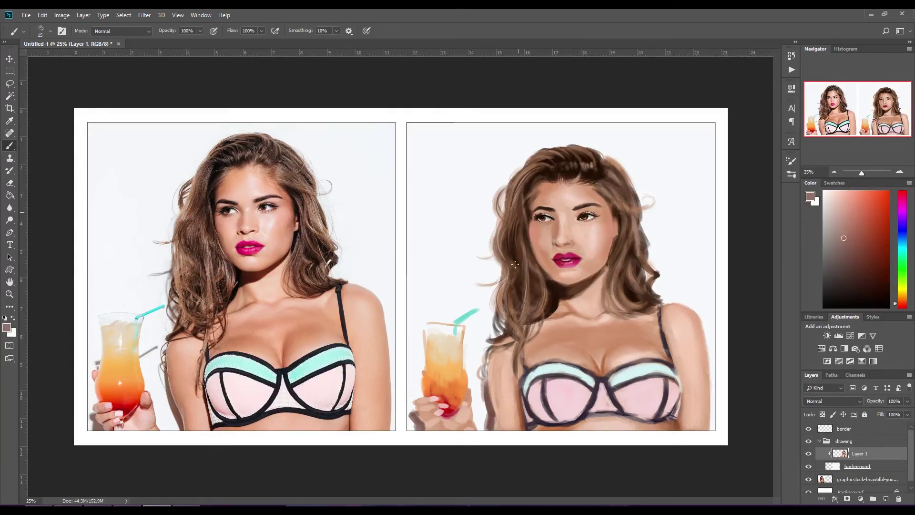
left_click_drag(495, 289, 499, 312)
left_click_drag(508, 184, 497, 215)
key("bracketleft")
key("bracketleft")
left_click_drag(648, 196, 641, 232)
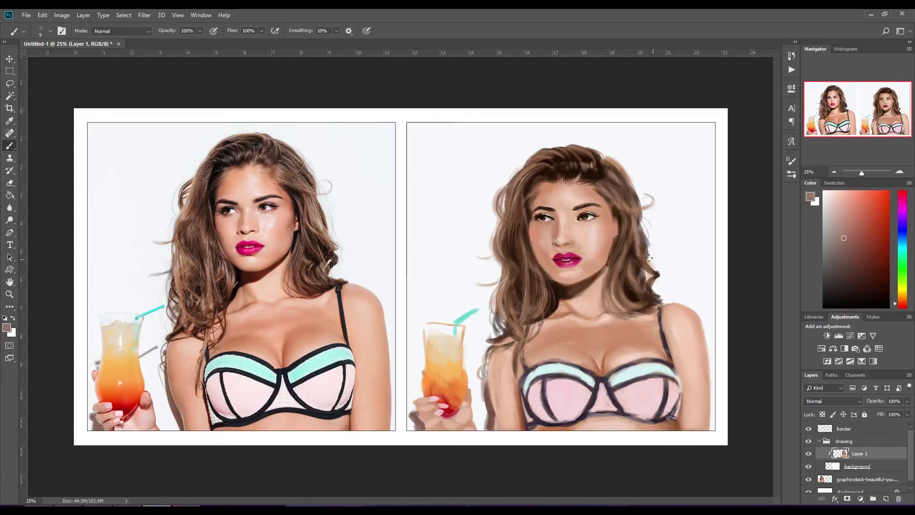
left_click(610, 179, "alt")
key("bracketright")
key("bracketright")
key("bracketright")
left_click_drag(613, 160, 620, 191)
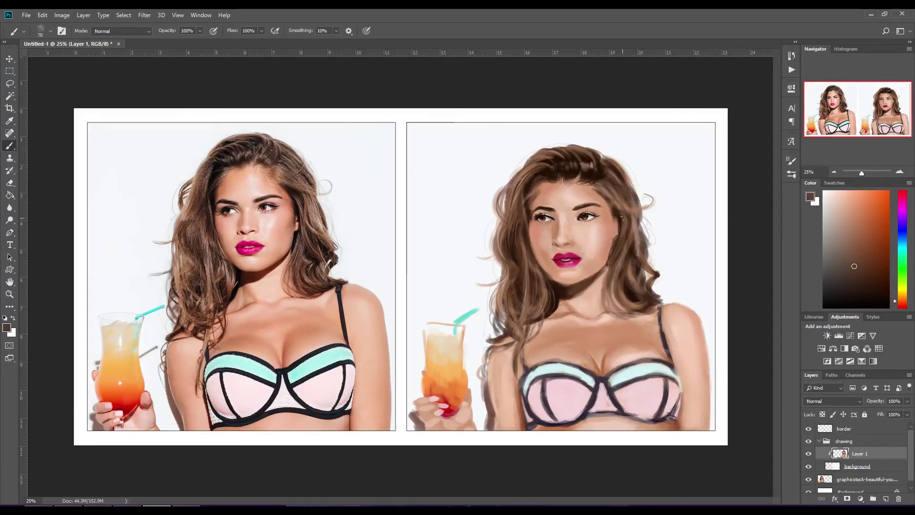
Step: Select the K Soft brush tip and smooth the cleavage with salmon at 200 px
right_click(612, 181)
scroll(666, 371, "down", 3)
left_click(633, 343)
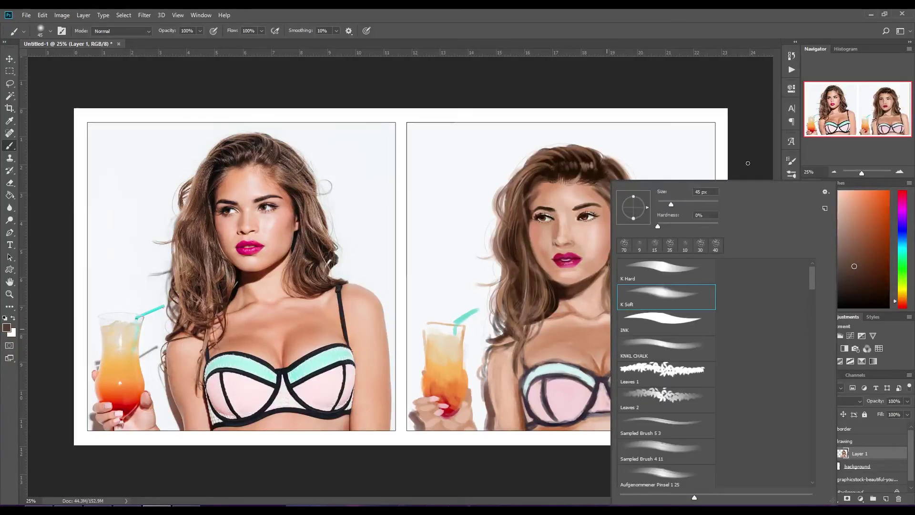
key("Return")
key("bracketright")
key("bracketright")
key("bracketright")
left_click(641, 348, "alt")
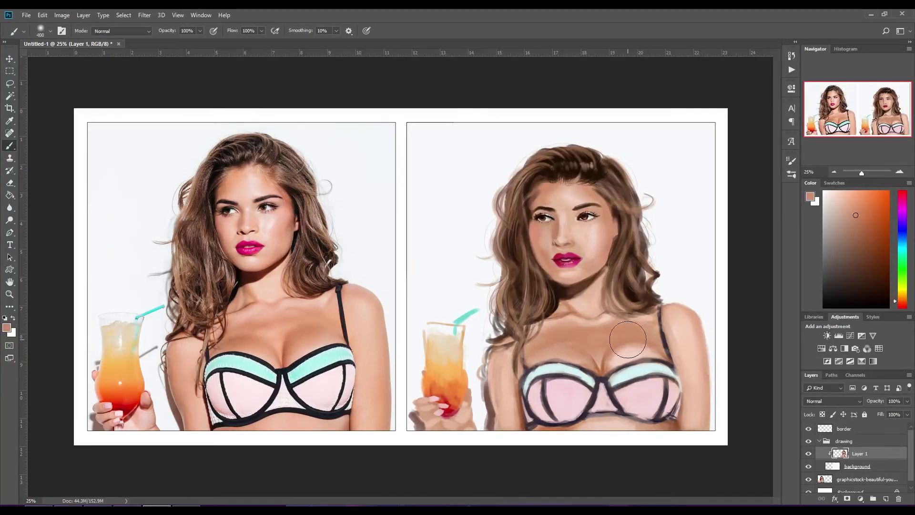
key("bracketleft")
key("bracketleft")
left_click(591, 348, "alt")
left_click_drag(586, 352, 624, 343)
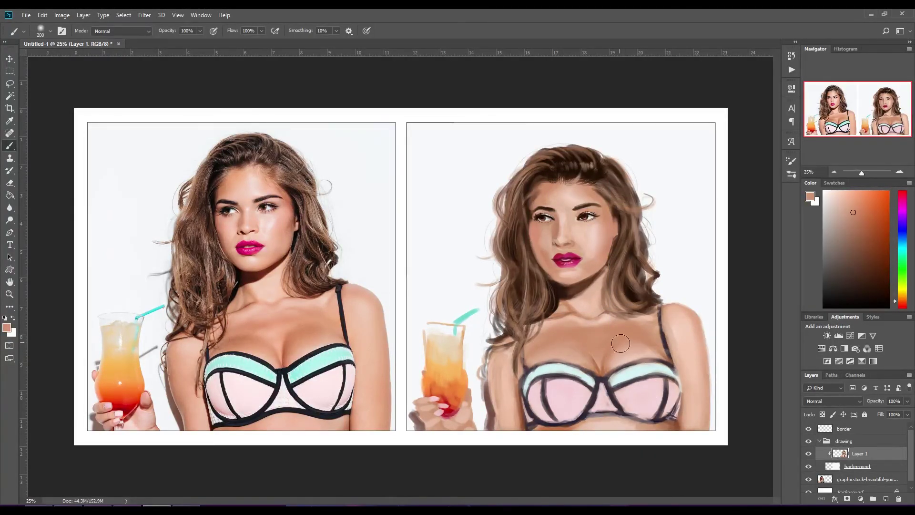
Step: Blend the cleavage with darker and lighter salmon tones at 100–250 px
key("bracketleft")
left_click(603, 367, "alt")
key("bracketright")
key("bracketright")
key("bracketright")
left_click(619, 350, "alt")
key("bracketright")
key("bracketright")
left_click(590, 347, "alt")
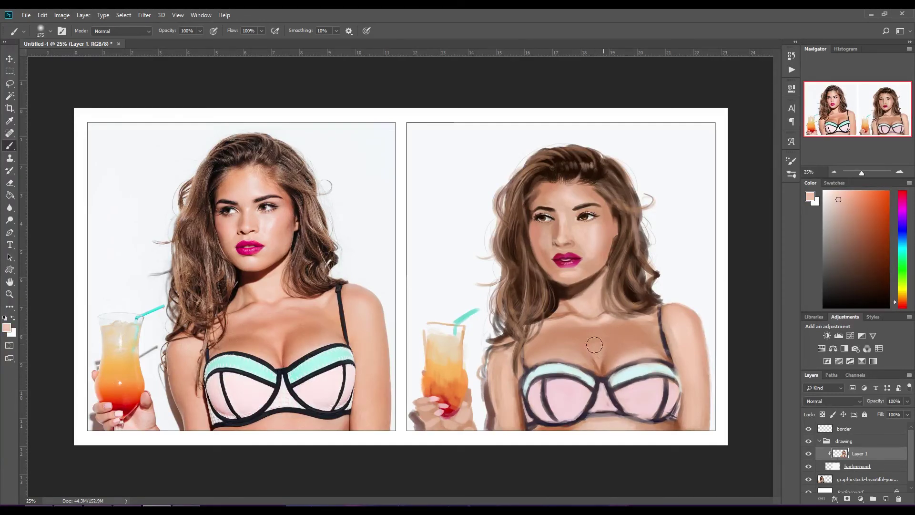
left_click(603, 351, "alt")
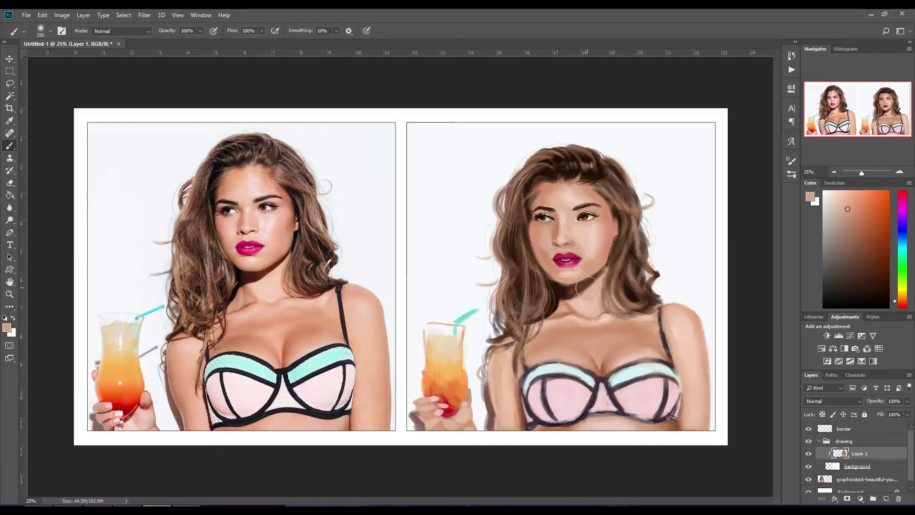
left_click(592, 393, "alt")
Step: With a 75 px textured tip, brighten both bikini cups and the lower centre pink
right_click(593, 393)
left_click(563, 417, "alt")
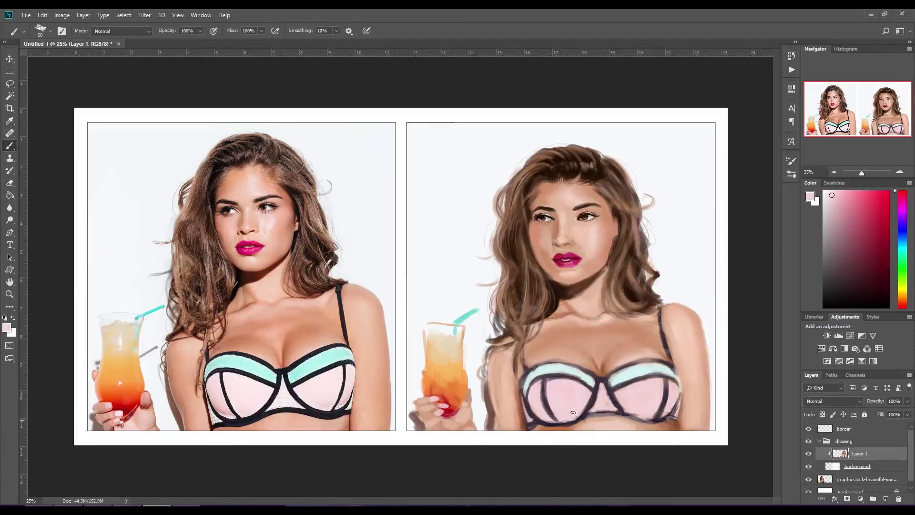
left_click_drag(534, 405, 549, 380)
left_click_drag(595, 405, 648, 415)
left_click_drag(667, 381, 671, 400)
Step: Repaint the mint bands, redraw the dark cup outlines and darken the right strap
left_click(544, 373, "alt")
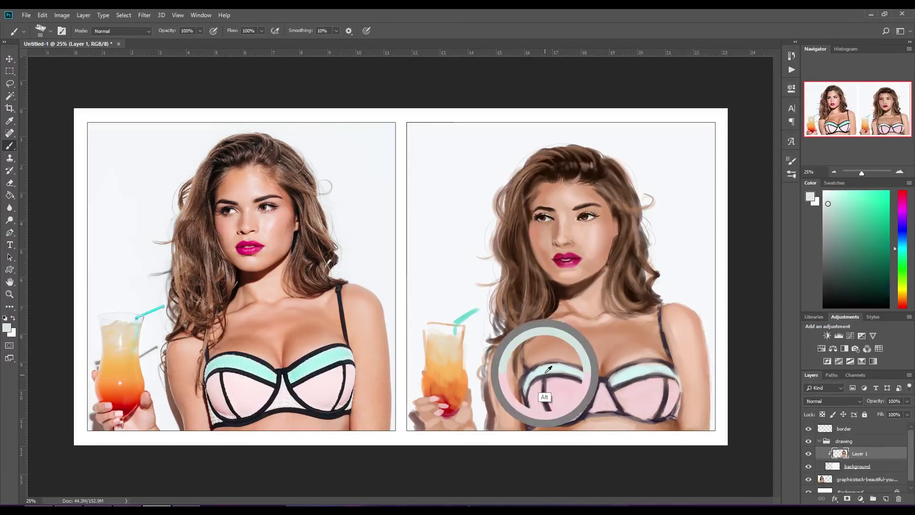
mouse_move(524, 388)
left_mouse_down()
mouse_move(591, 369)
mouse_move(627, 376)
mouse_move(676, 368)
left_mouse_up()
left_click(544, 381, "alt")
mouse_move(544, 378)
left_mouse_down()
mouse_move(560, 423)
mouse_move(586, 413)
left_mouse_up()
mouse_move(529, 408)
left_mouse_down()
mouse_move(536, 367)
mouse_move(587, 362)
left_mouse_up()
mouse_move(618, 411)
left_mouse_down()
mouse_move(590, 415)
mouse_move(657, 415)
mouse_move(675, 367)
mouse_move(677, 382)
left_mouse_up()
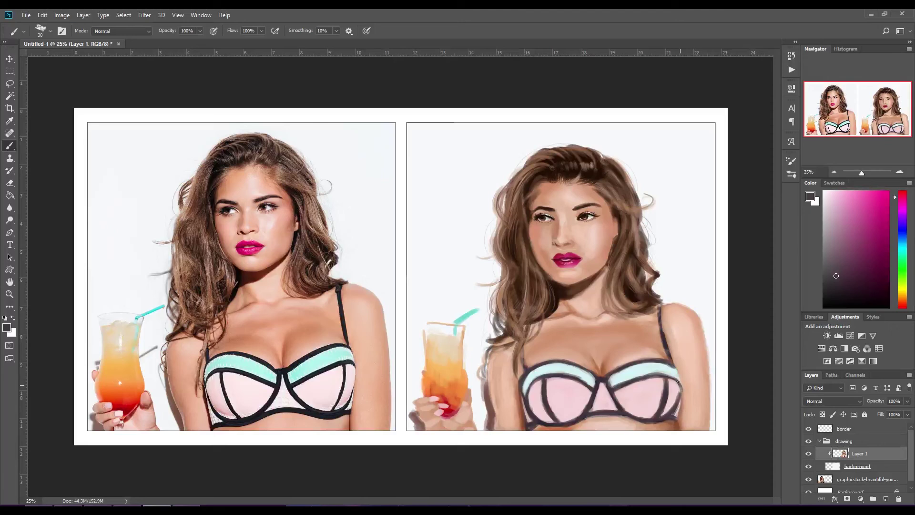
left_click_drag(666, 316, 672, 359)
Step: Sample skin, cyan band, cup pink and dark purple border colours from the painting
left_click(662, 353, "alt")
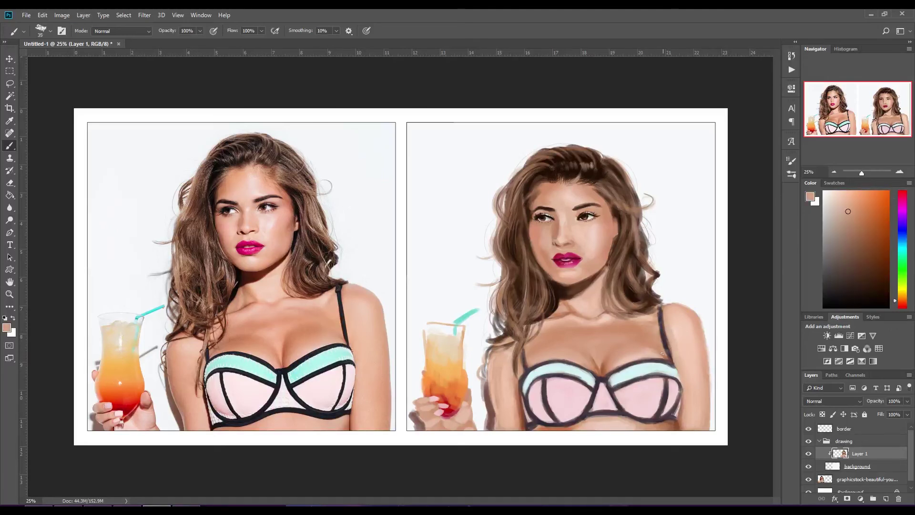
left_click(654, 360, "alt")
left_click(606, 372, "alt")
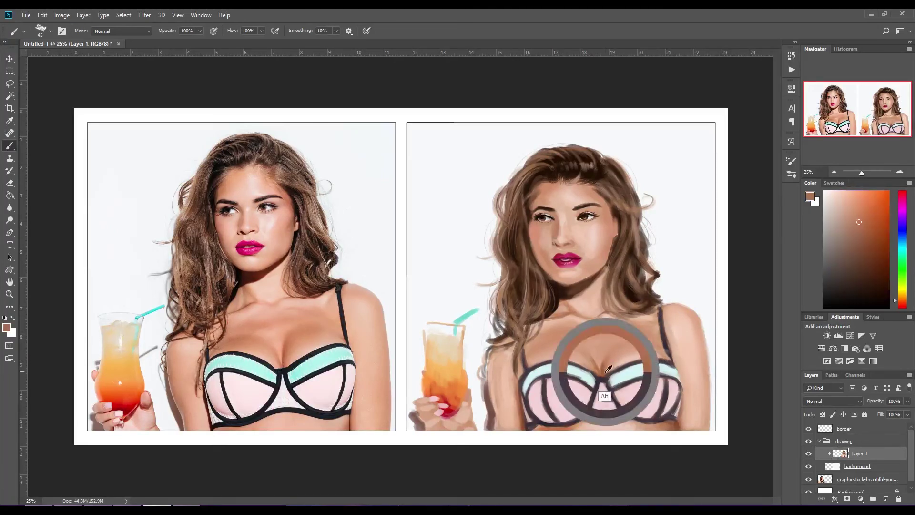
left_click(674, 359, "alt")
left_click(669, 366, "alt")
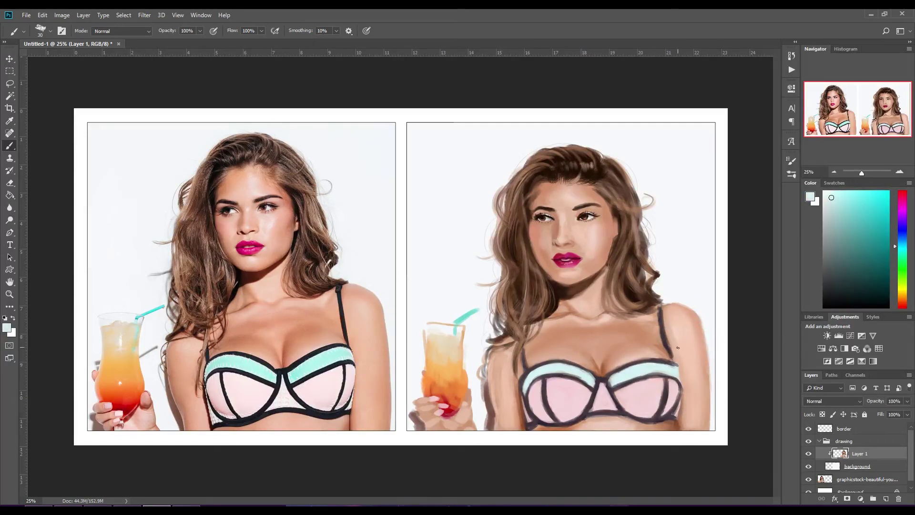
left_click(606, 383, "alt")
left_click(559, 390, "alt")
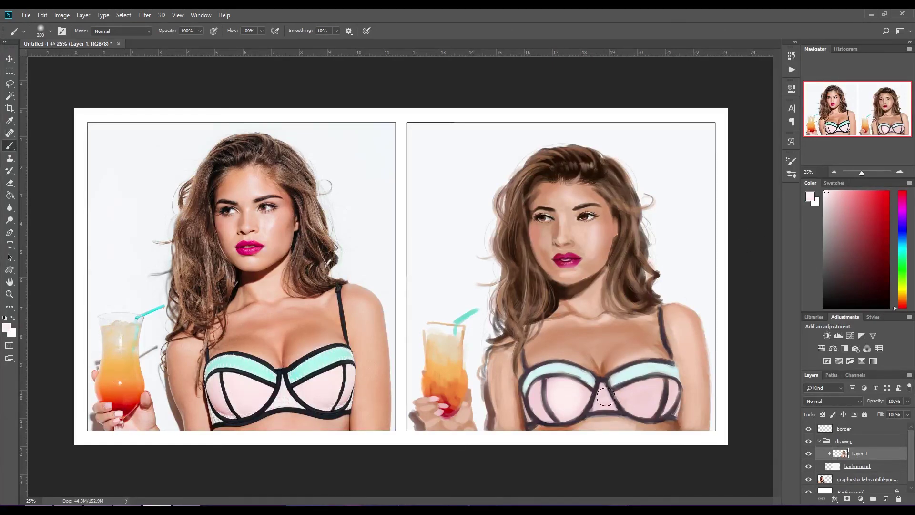
left_click(636, 361, "alt")
right_click(636, 360)
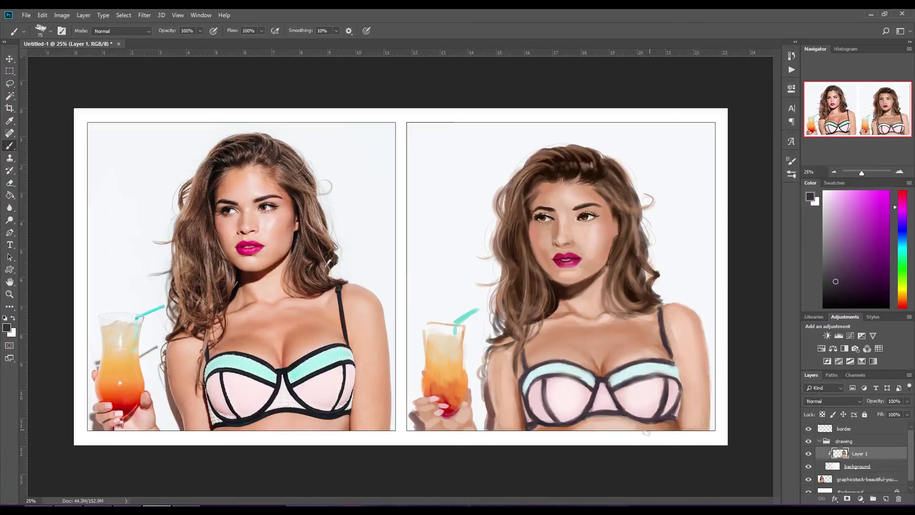
Step: Paint a mint green stroke along the right bra band with a 20 px brush
left_click(646, 433, "alt")
key("bracketleft")
key("bracketleft")
key("bracketleft")
left_click(459, 329, "alt")
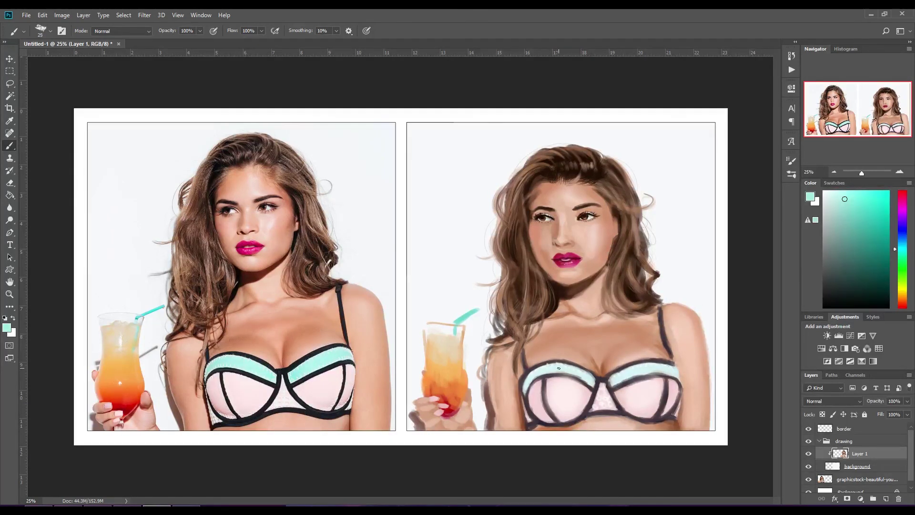
left_click_drag(629, 370, 673, 374)
Step: Sample orange drink and near-white glass tones for the cocktail, resizing the brush to 90 then 60
left_click(437, 370, "alt")
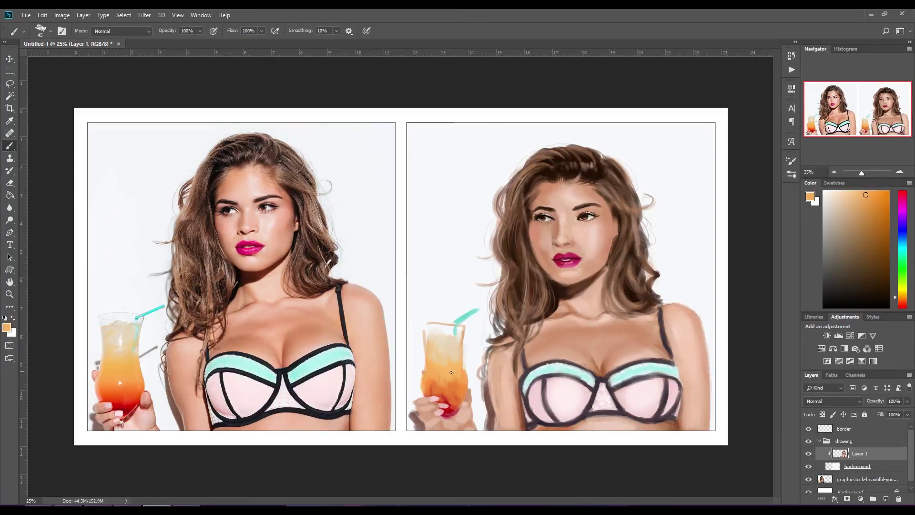
left_click(448, 398, "alt")
key("bracketright")
key("bracketright")
key("bracketright")
left_click(451, 374, "alt")
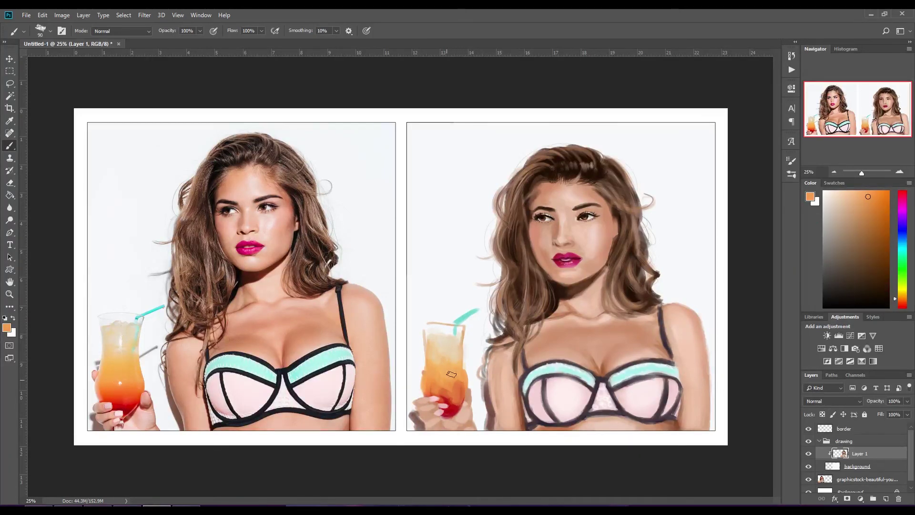
left_click(427, 343, "alt")
left_click(117, 319, "alt")
key("bracketleft")
key("bracketleft")
key("bracketleft")
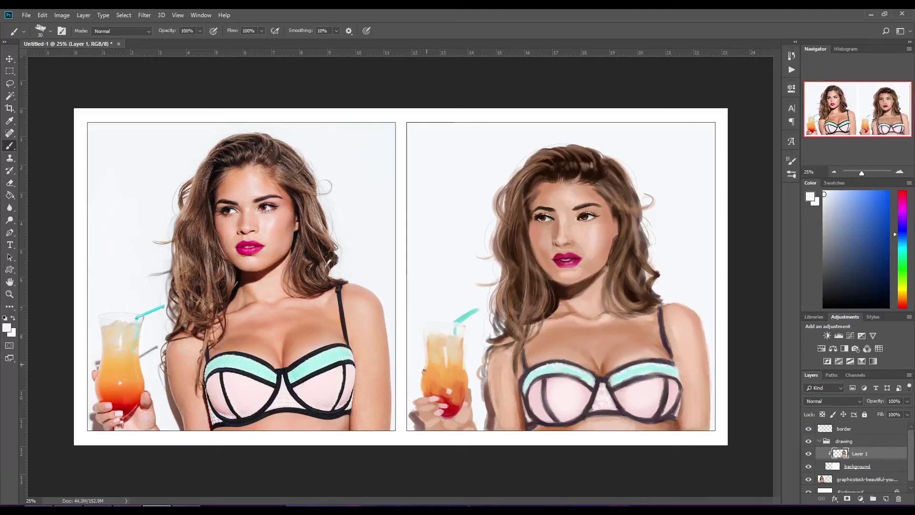
left_click(425, 416, "alt")
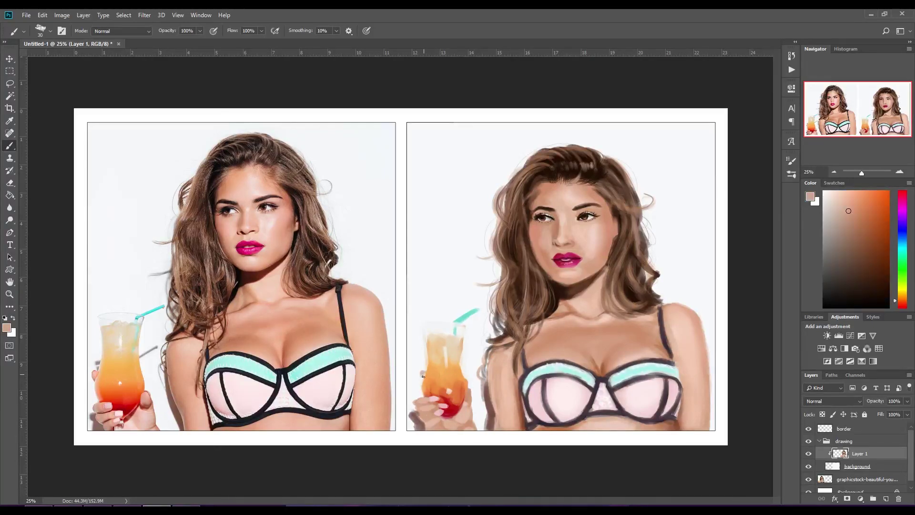